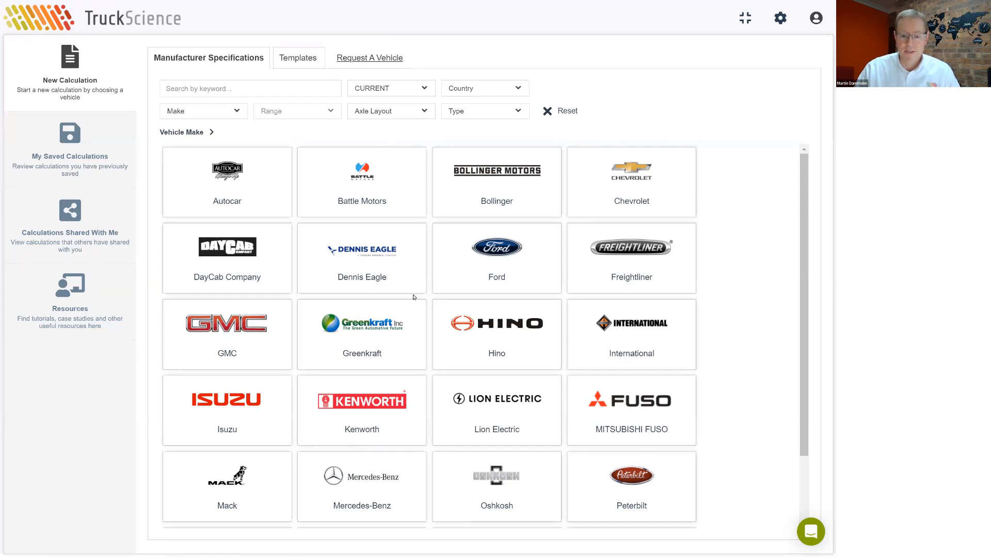
Start a new calculation with the Volvo VHD 6X4 chassis cab VHD64F300 (NEW) (WB=224").
scroll(361, 341, "down", 2)
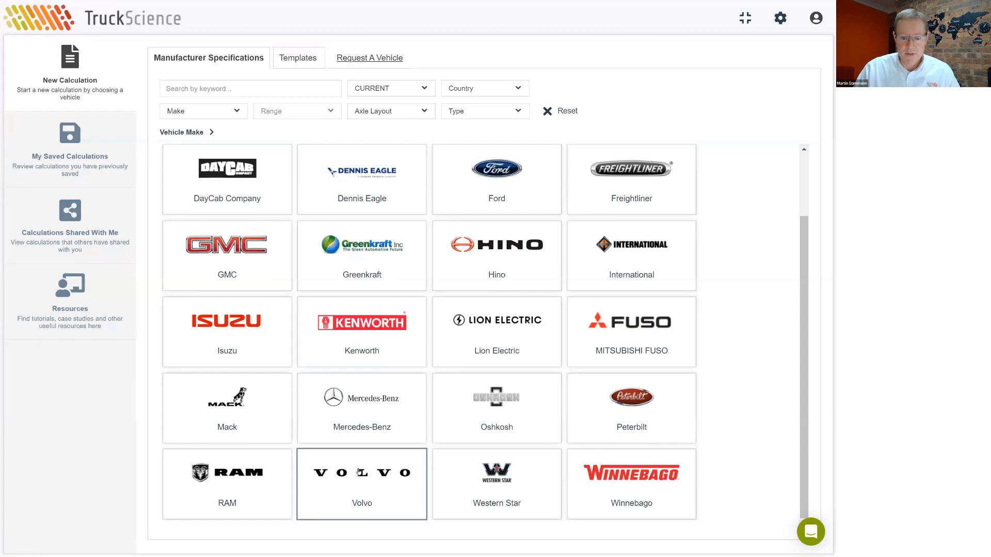
left_click(360, 472)
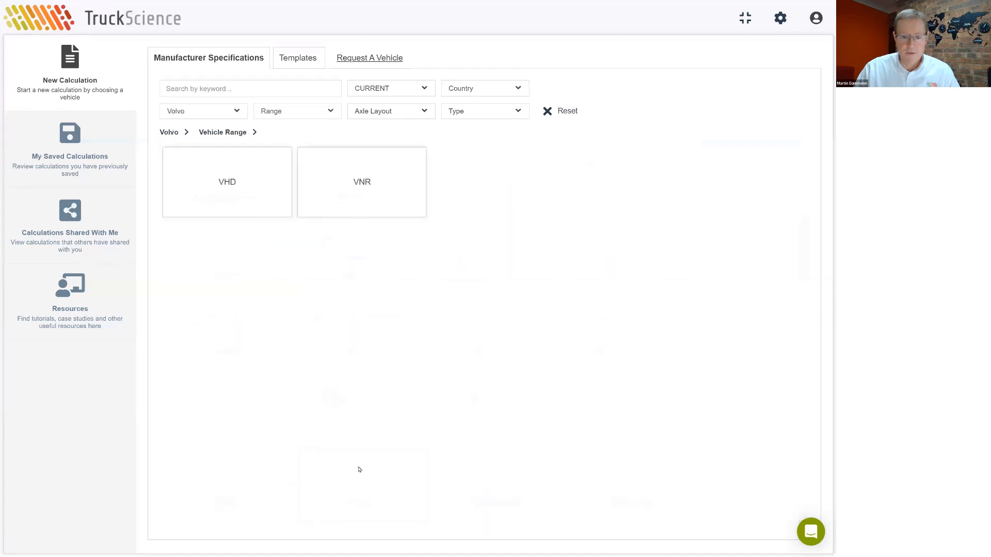
left_click(229, 183)
left_click(234, 178)
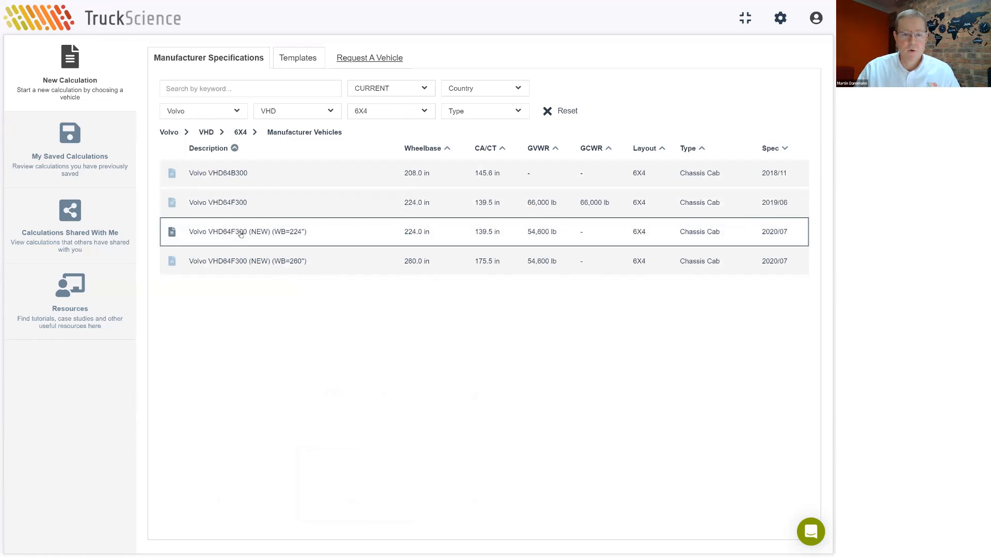
left_click(241, 233)
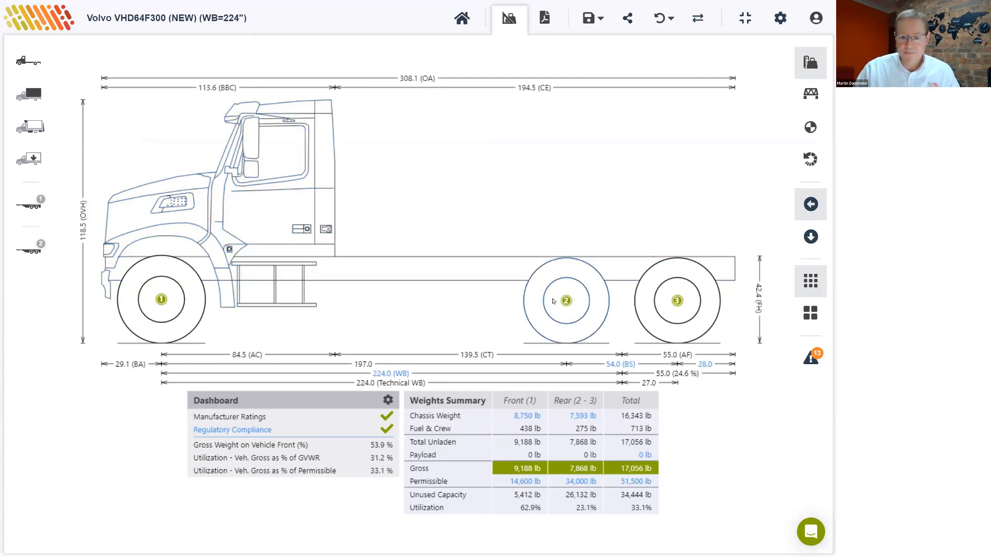
Override the chassis wheelbase and raise it to 232.0 in.
left_click(390, 373)
left_click(464, 226)
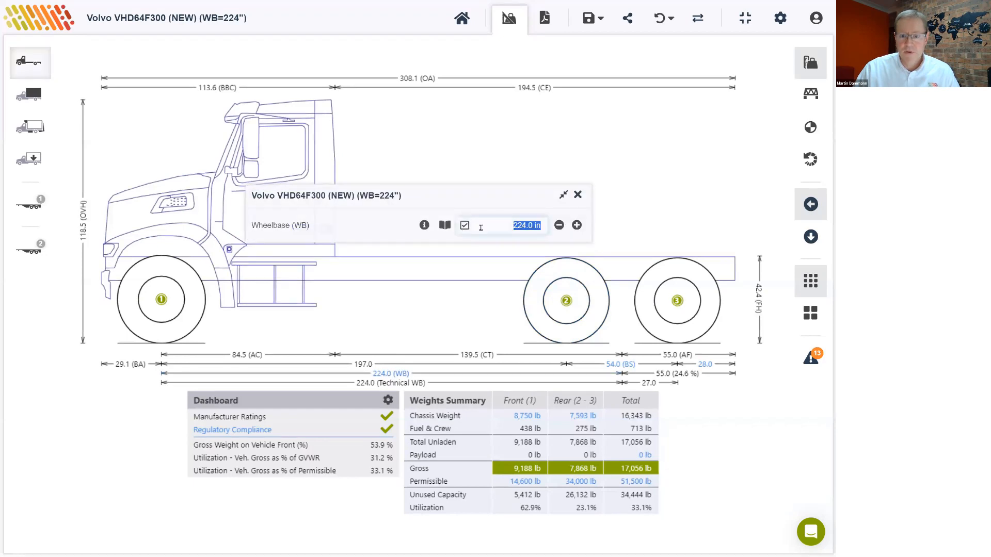
left_click(576, 226)
left_click(577, 226)
left_click(576, 225)
left_click(576, 225)
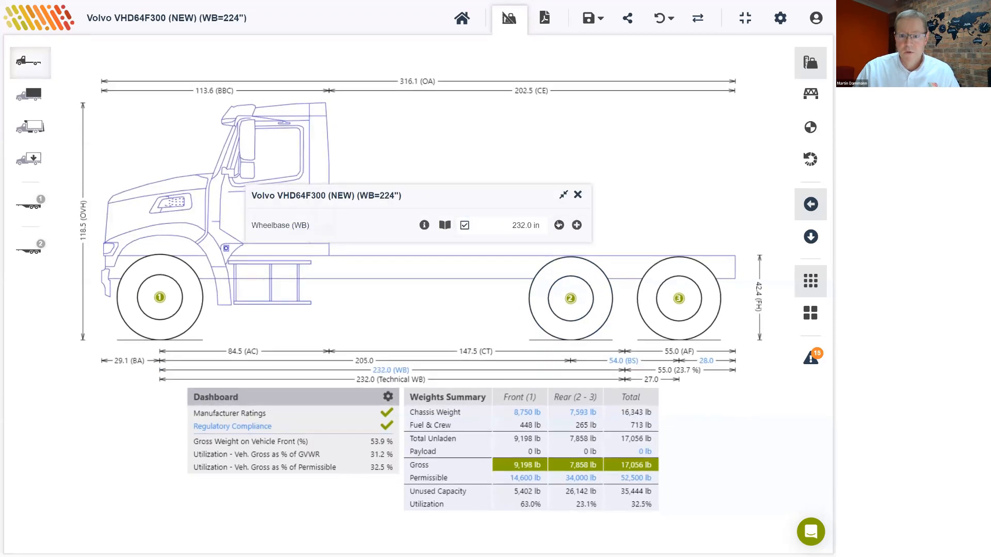
Bring the wheelbase back to 224.0 in and close its settings.
left_click(558, 225)
left_click(559, 225)
left_click(558, 226)
left_click(558, 226)
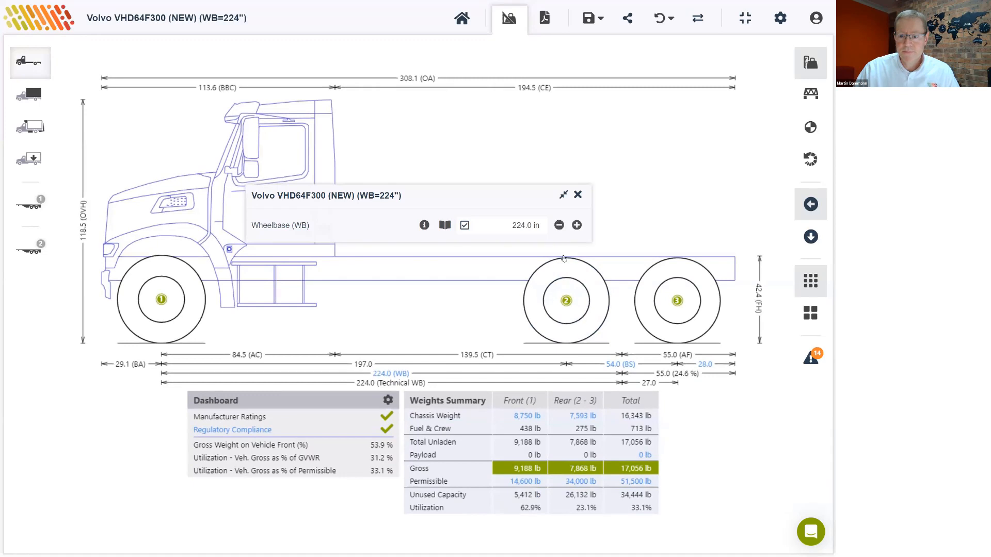
left_click(577, 197)
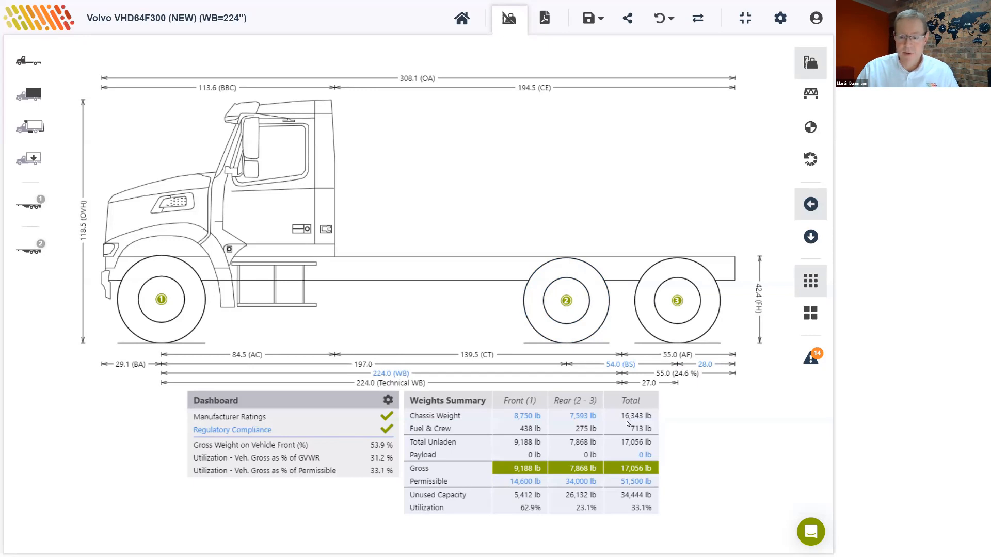
Override the front axle's chassis weight with 8,950 lb, then remove the override to restore the manufacturer value.
left_click(522, 416)
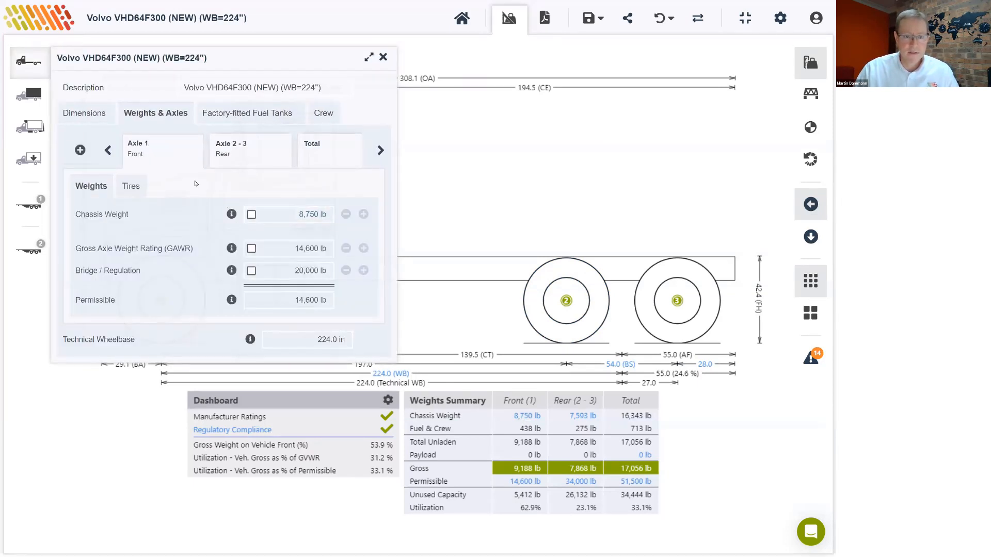
left_click(251, 214)
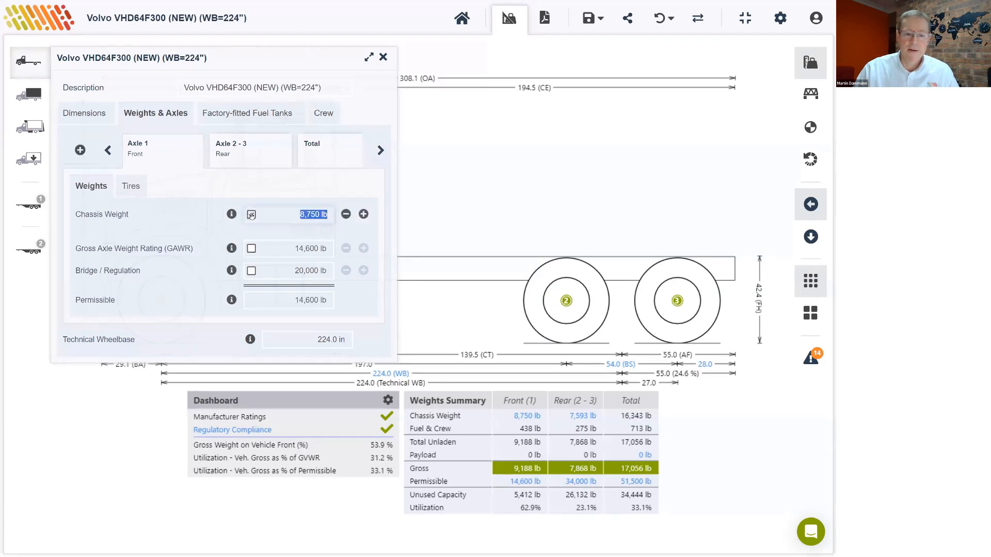
left_click(364, 214)
left_click(363, 214)
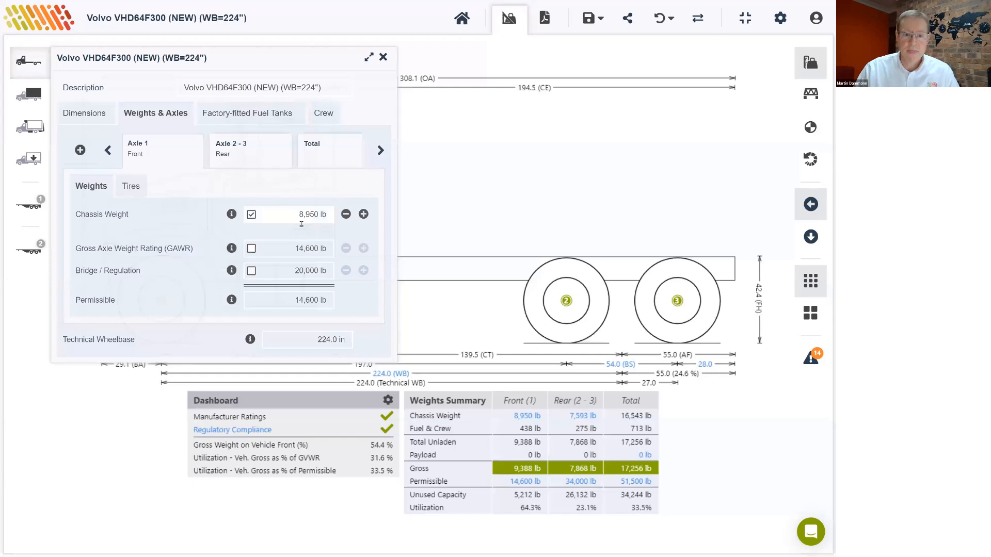
left_click(251, 215)
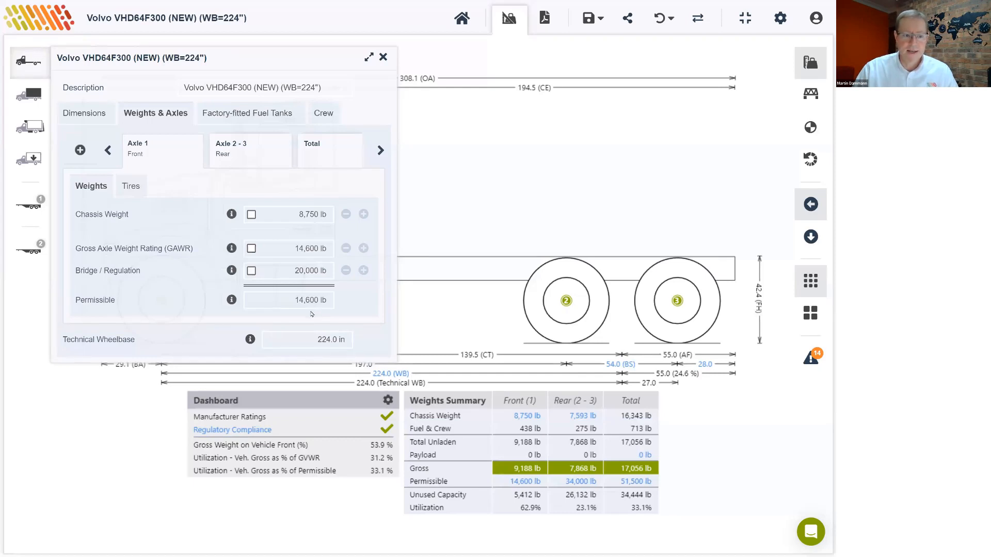
Review the rear axle weights, then override the total Gross Vehicle Weight Rating (GVWR) with 67,600 lb.
left_click(233, 158)
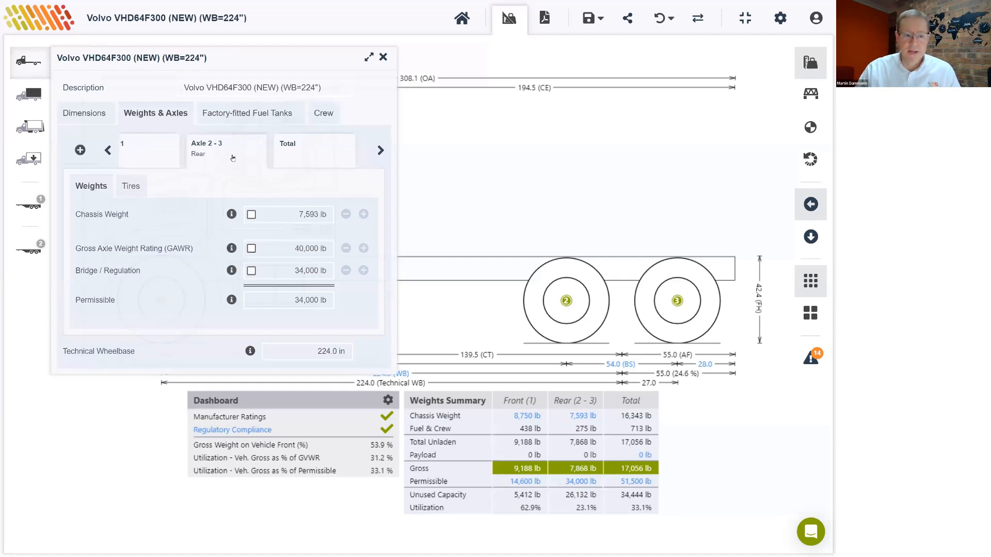
left_click(304, 152)
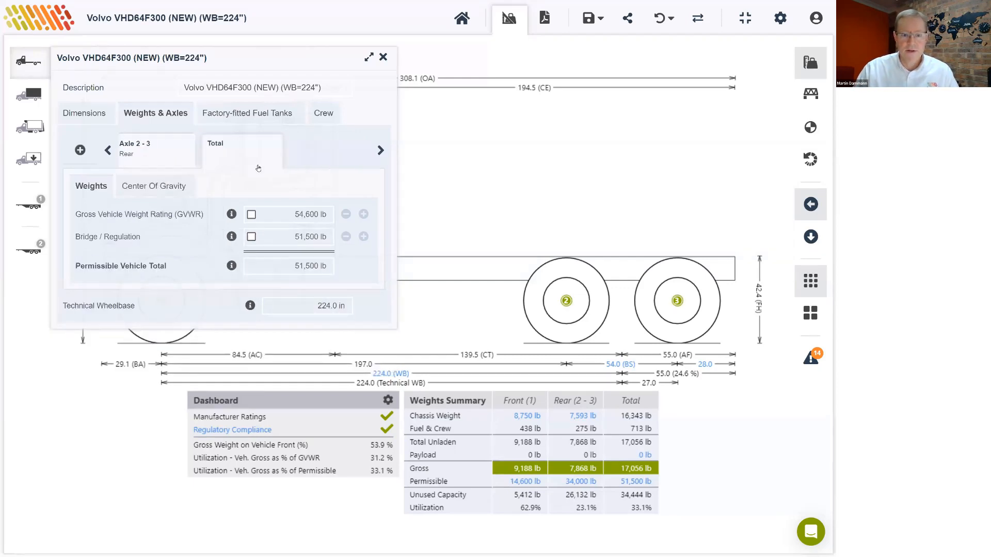
left_click(251, 214)
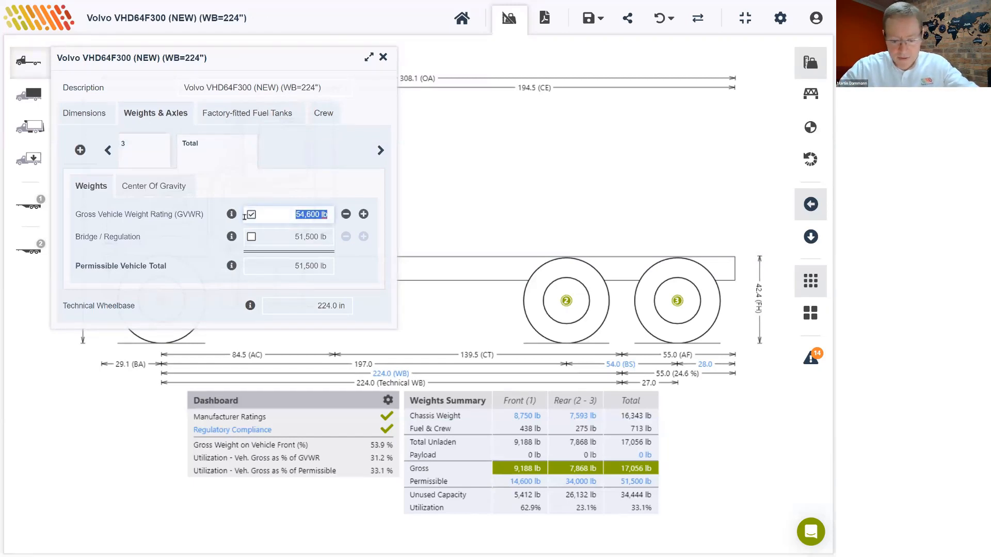
type("67600")
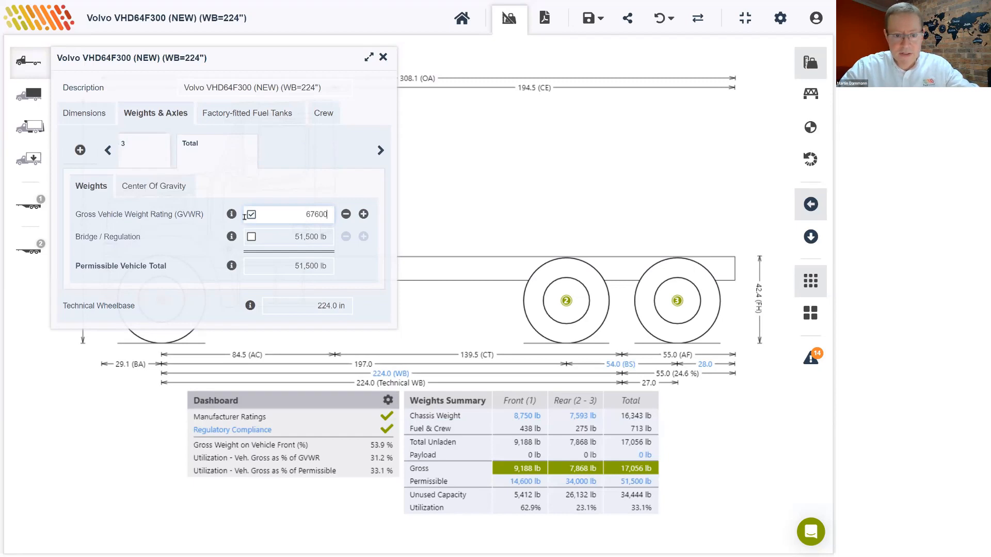
key("Return")
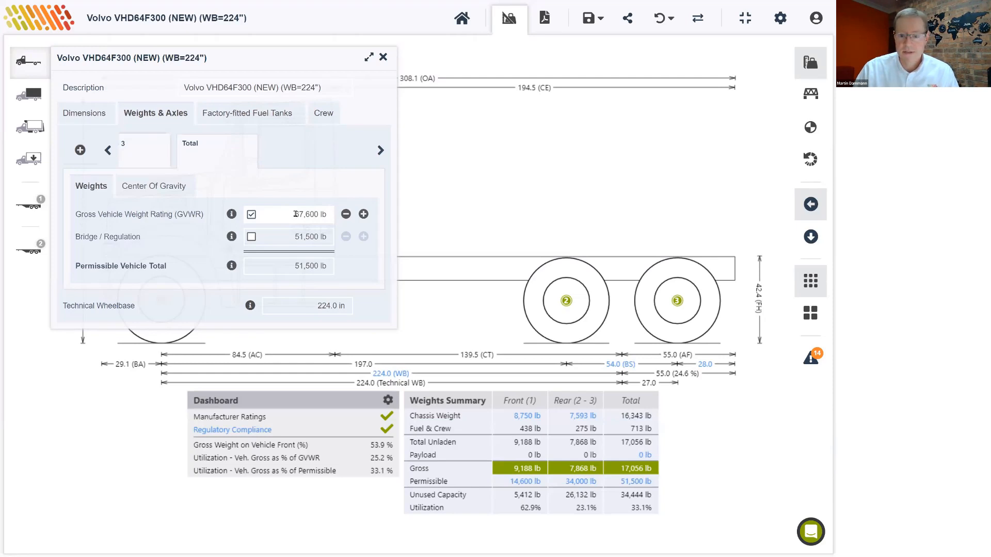
left_click(383, 58)
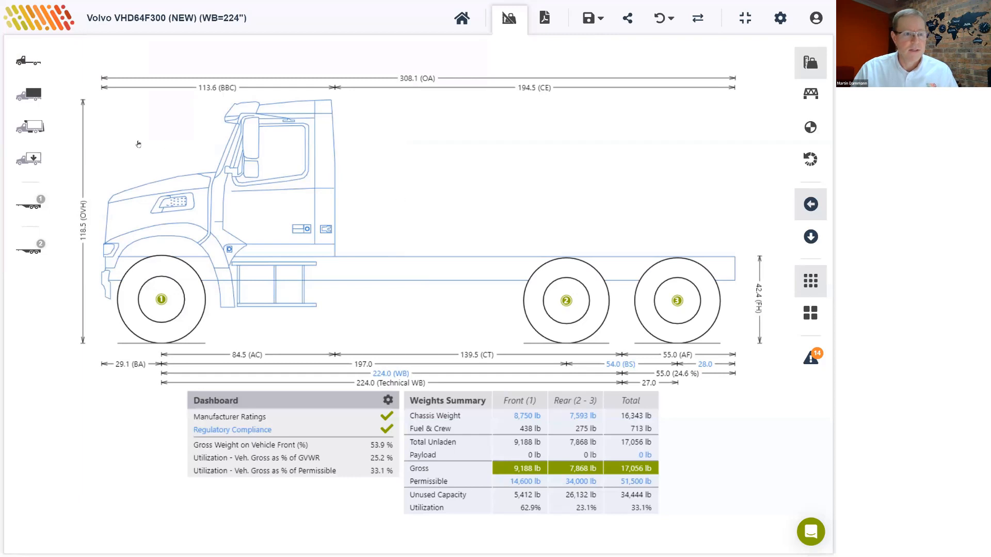
Add the Crysteel Select 16' Heavy Duty Dump Body to the chassis.
left_click(31, 97)
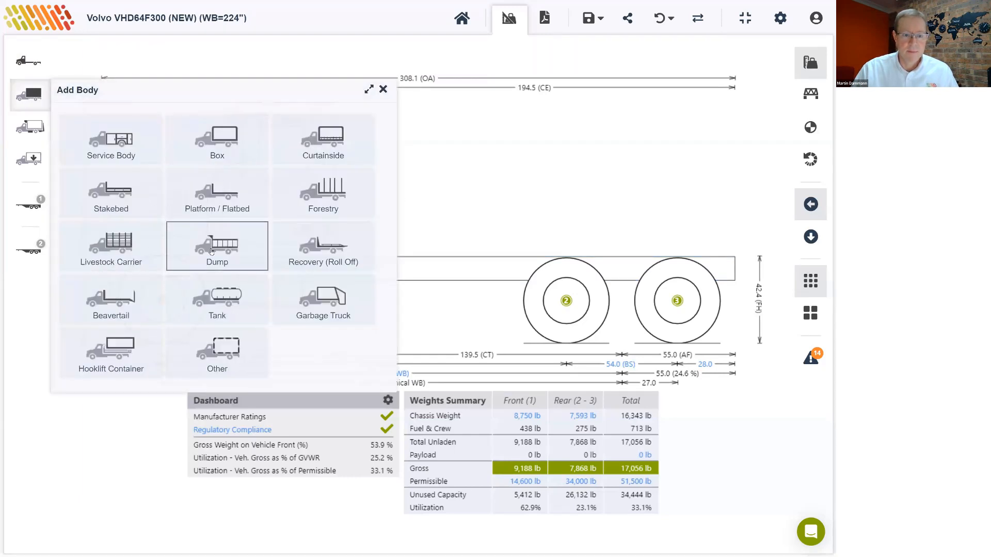
left_click(216, 246)
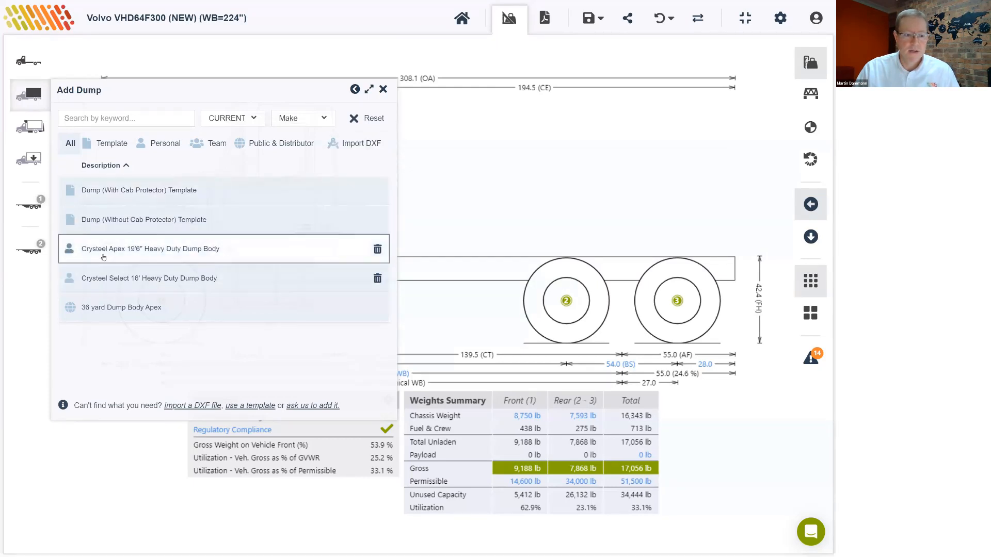
left_click(133, 278)
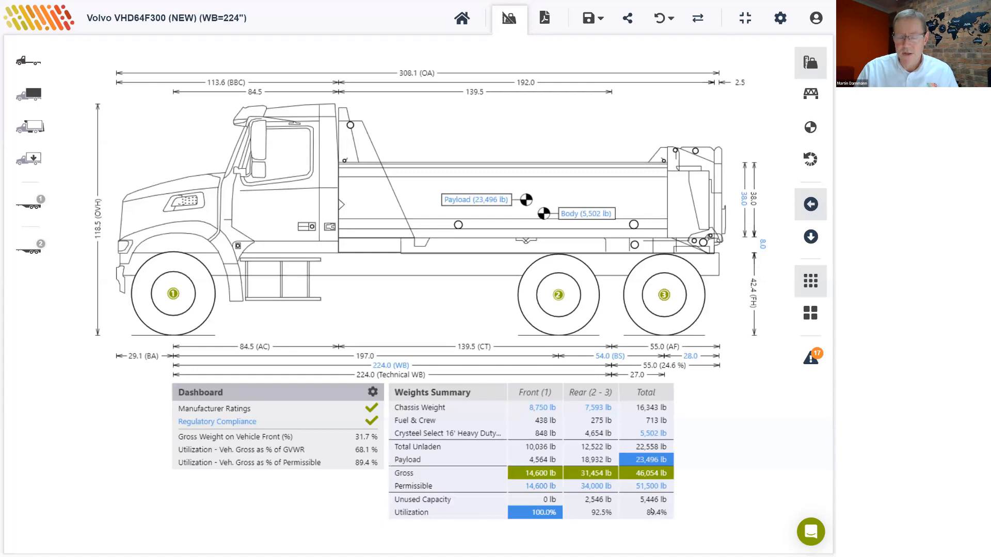
Override the simple payload with 25,000 lb and close the payload settings.
left_click(473, 201)
left_click(270, 205)
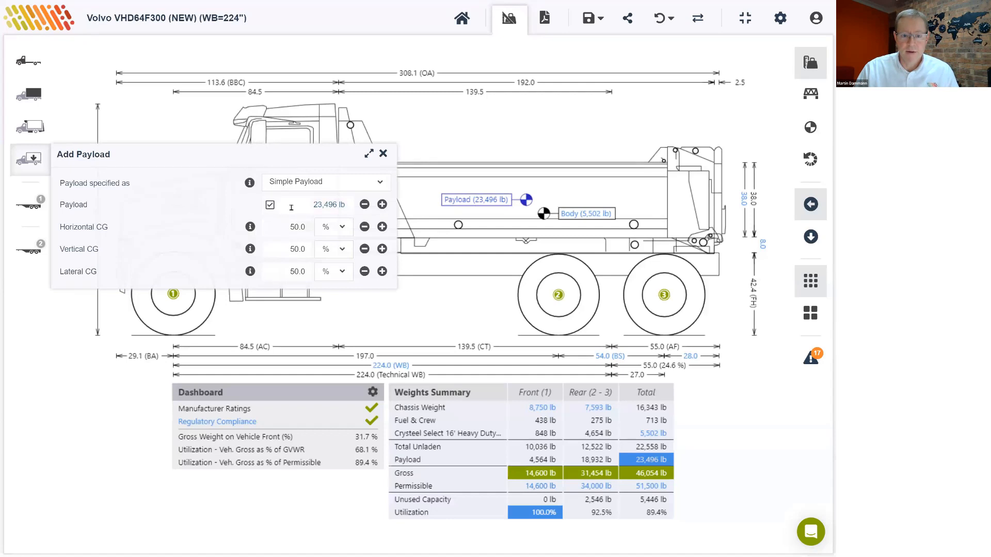
left_click(302, 208)
type("25")
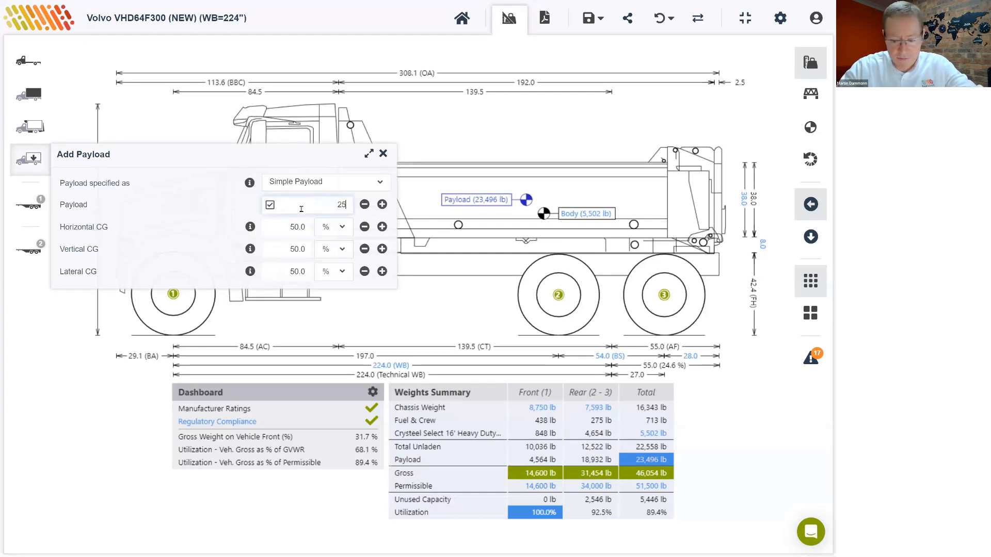
type(",00000")
key("Return")
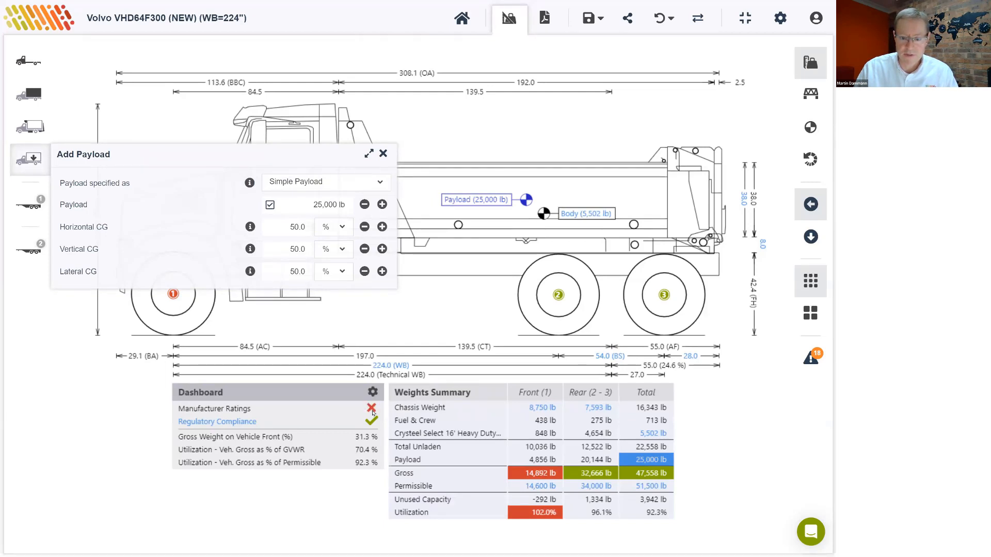
left_click(384, 154)
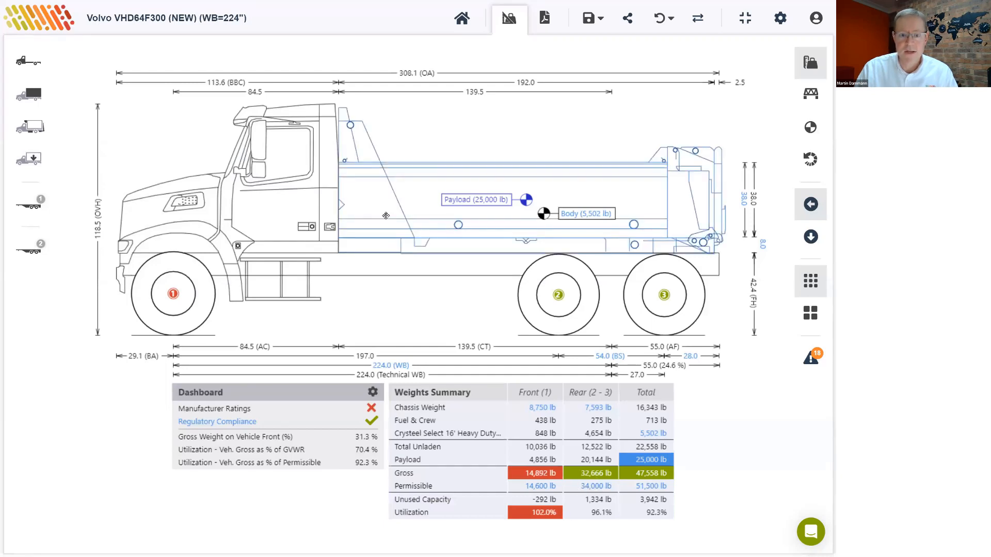
Move the dump body rearward to a 12.0 in gap behind the cab and check the federal compliance breakdown, notes and warnings.
left_click_drag(383, 210, 409, 210)
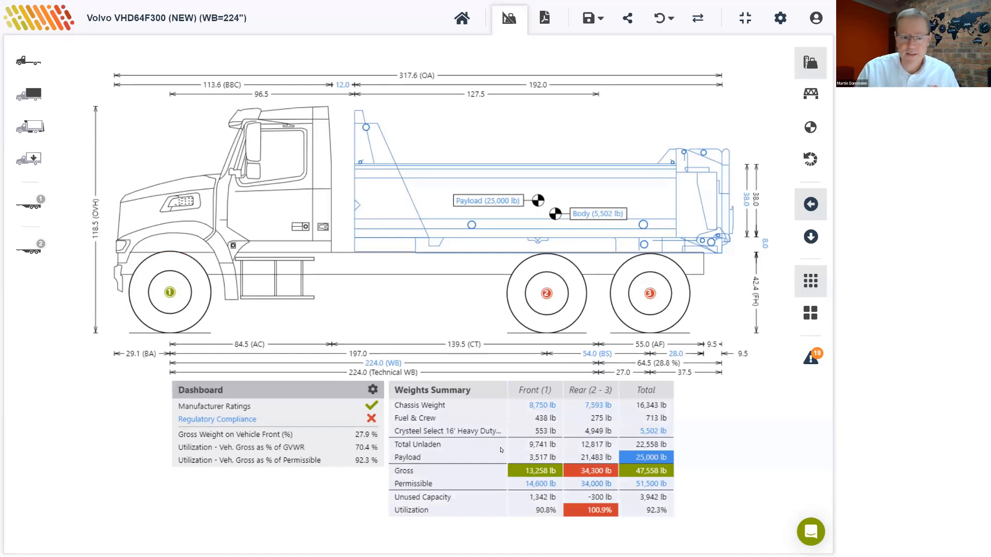
left_click(226, 420)
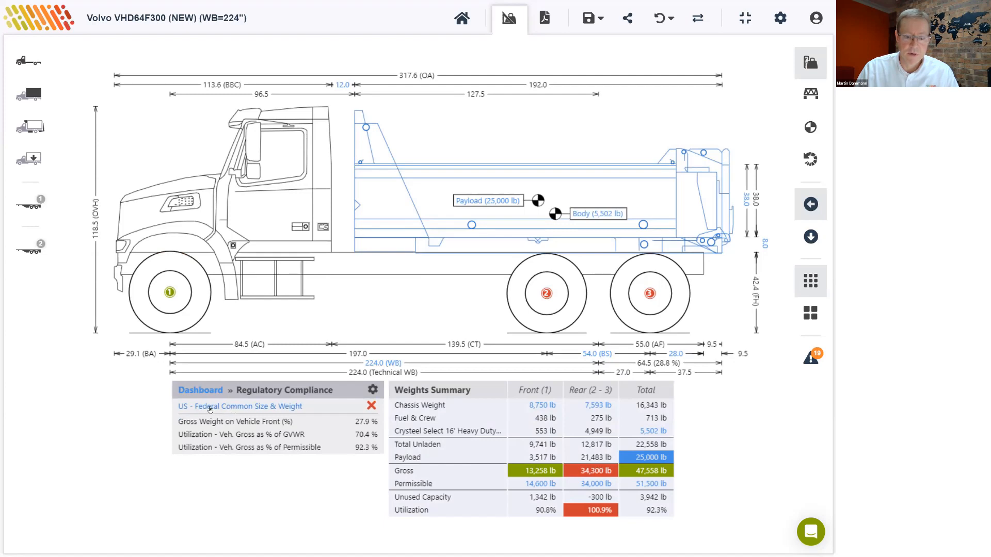
left_click(213, 407)
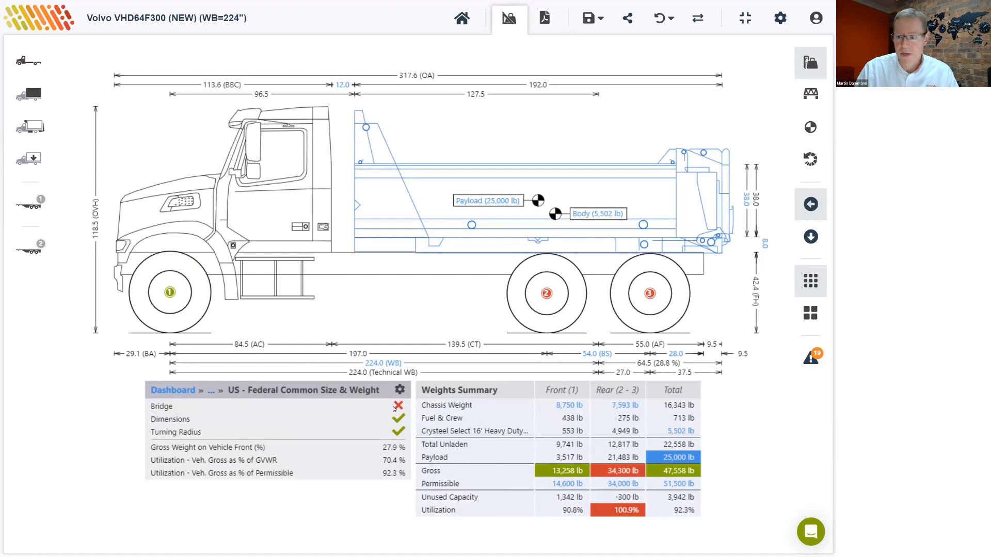
left_click(811, 362)
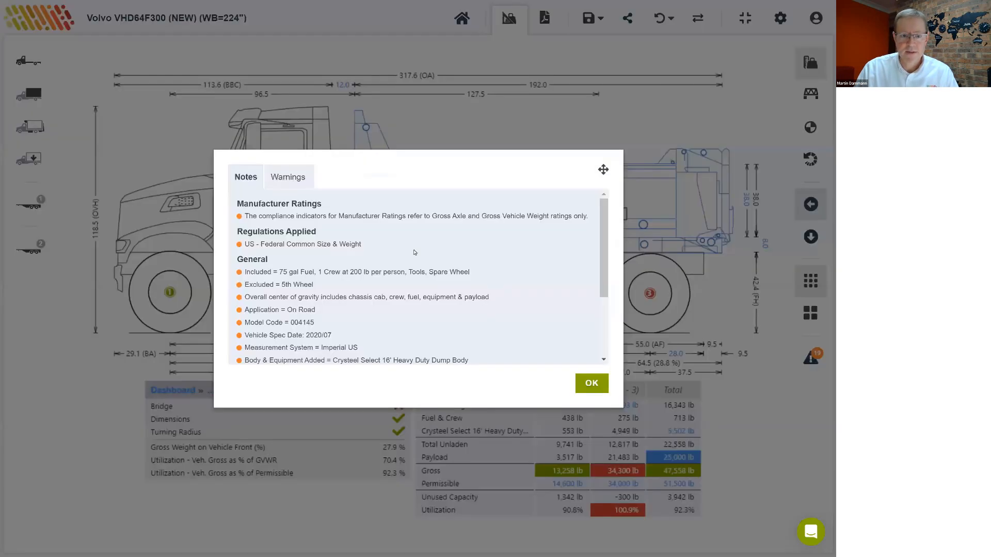
left_click(302, 180)
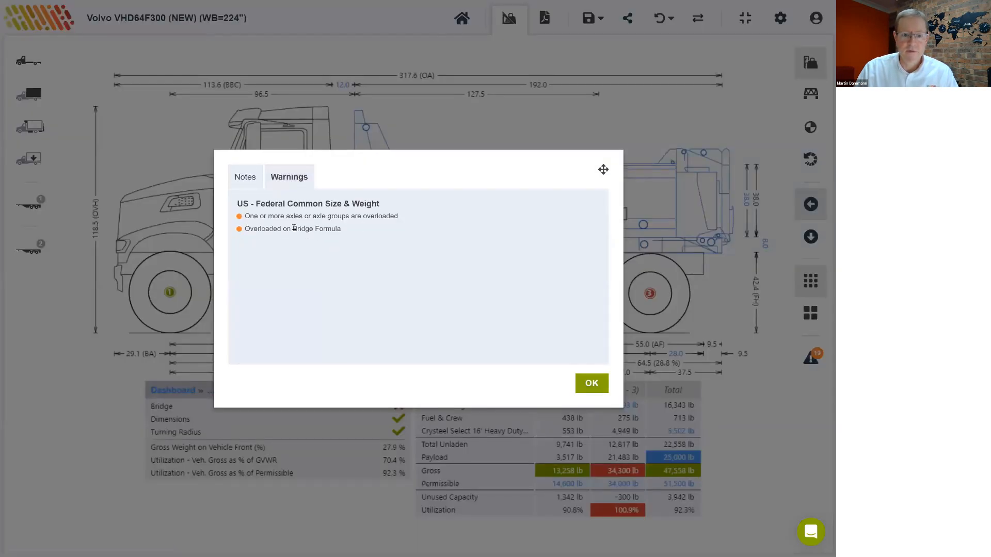
left_click(589, 385)
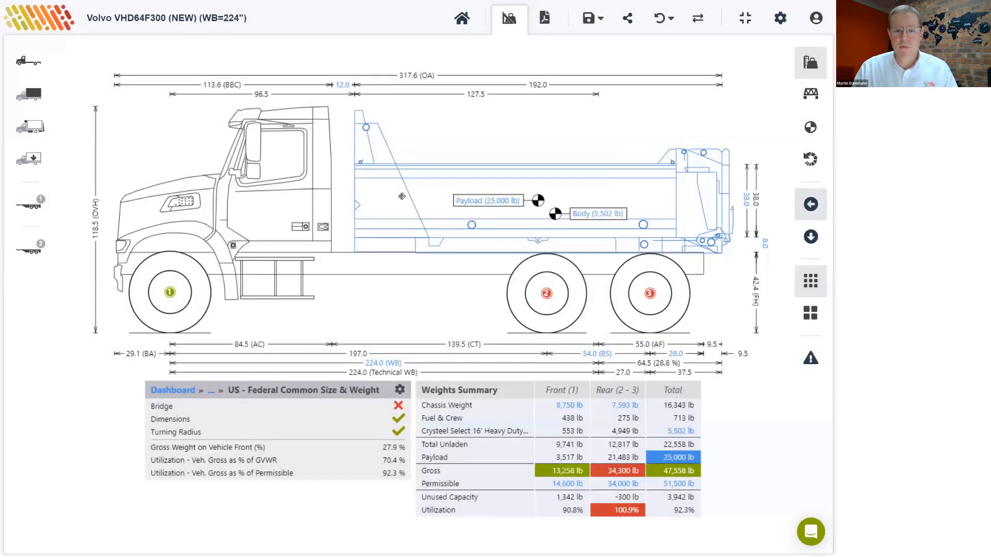
Move the dump body forward to a 4.0 in gap behind the cab and remove the manual payload override.
left_click_drag(401, 196, 385, 196)
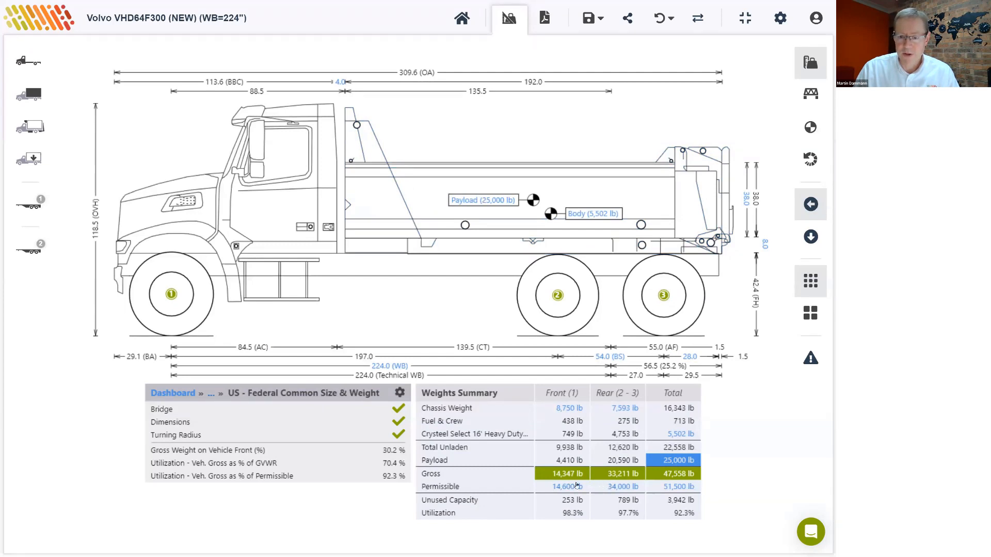
left_click(474, 202)
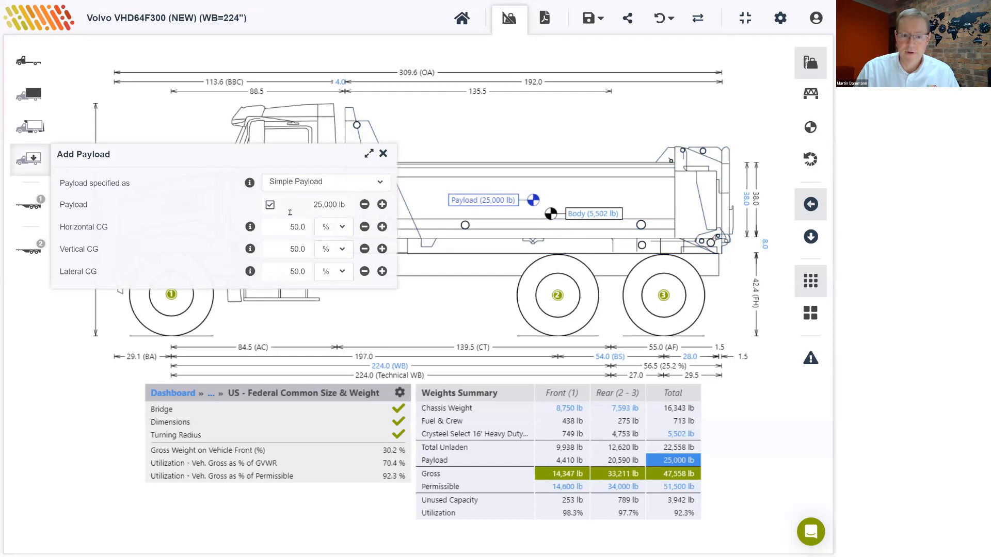
left_click(272, 205)
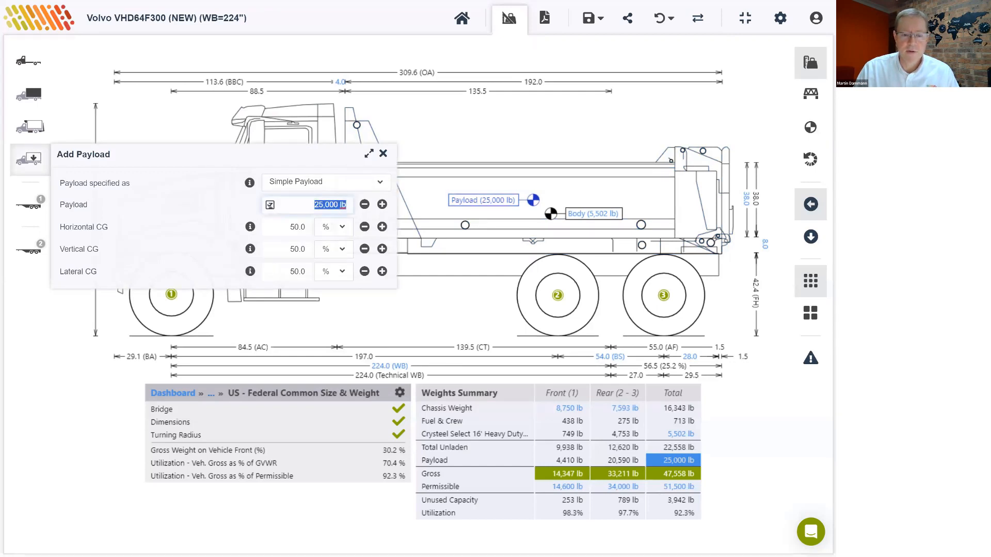
left_click(270, 205)
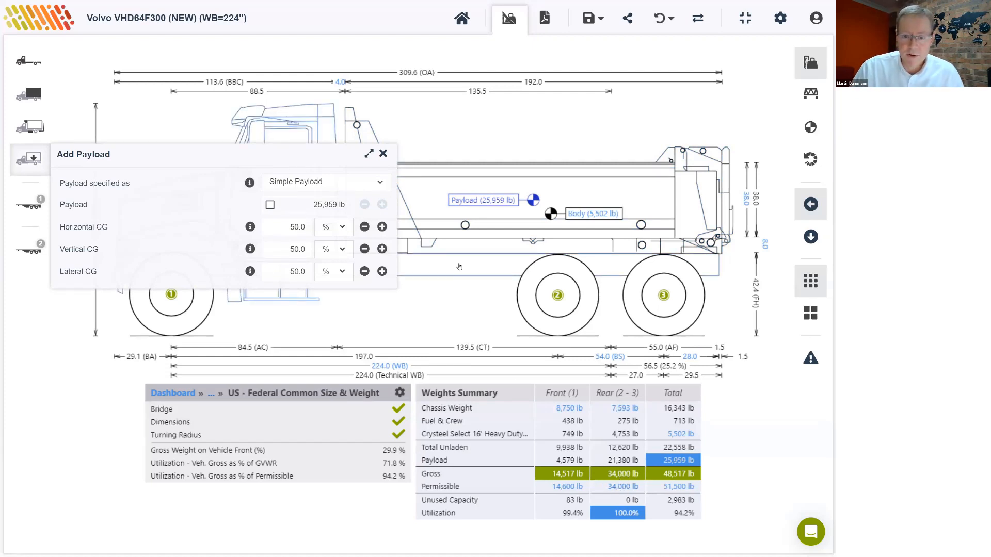
Add the saved Hoist from the Other equipment category and move it slightly rearward into the front of the dump body.
left_click(383, 154)
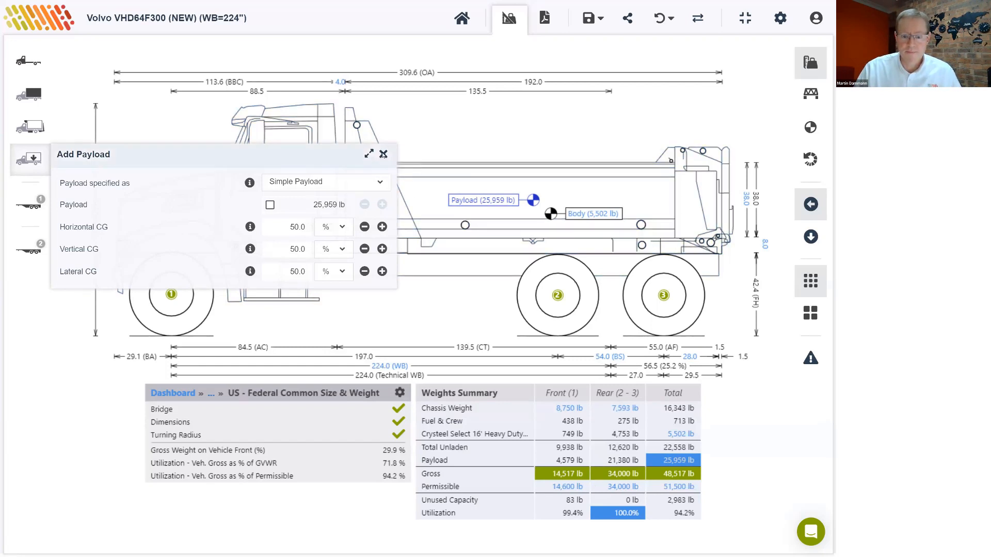
left_click(32, 126)
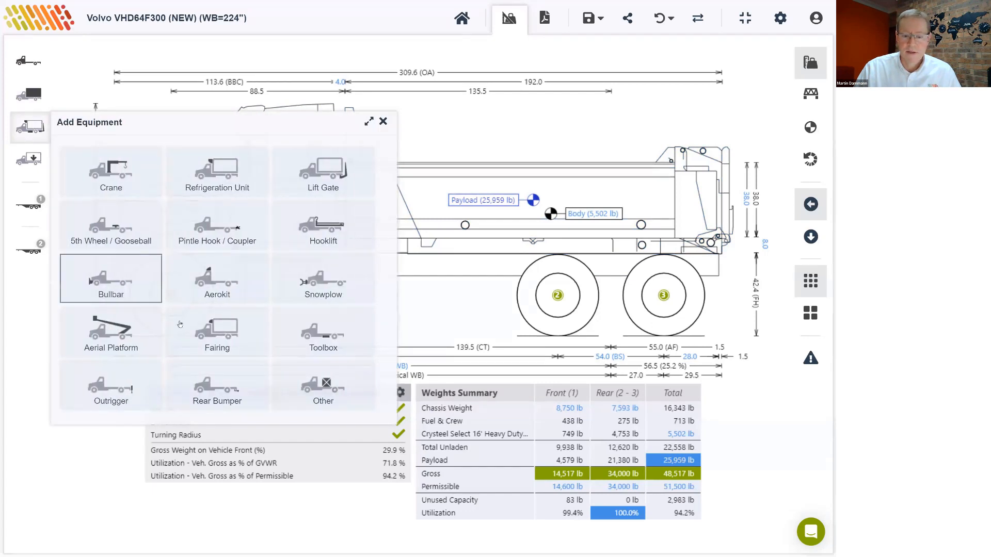
left_click(315, 388)
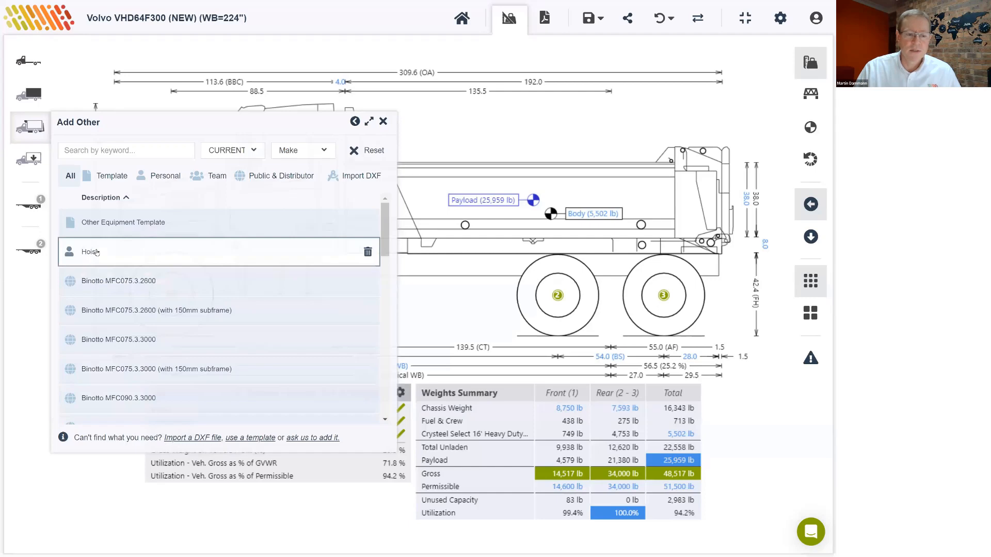
left_click(96, 252)
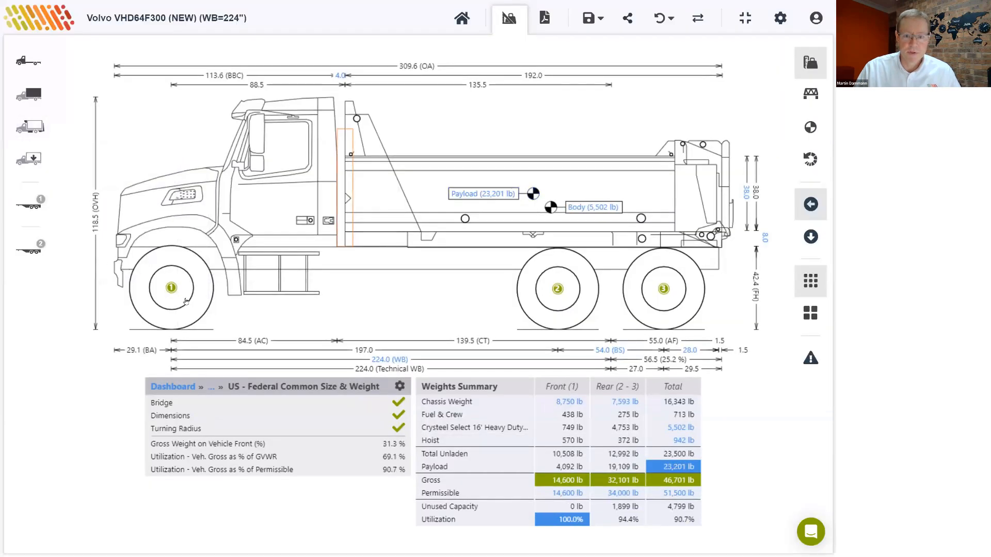
left_click_drag(352, 179, 364, 178)
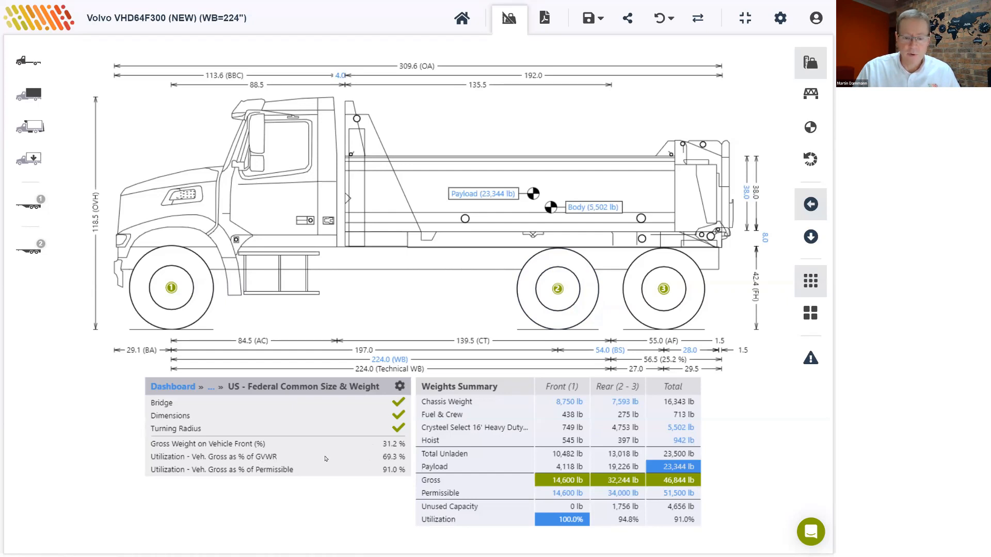
Examine the favorite measurements available for the dashboard and the organization standards in the settings.
left_click(778, 18)
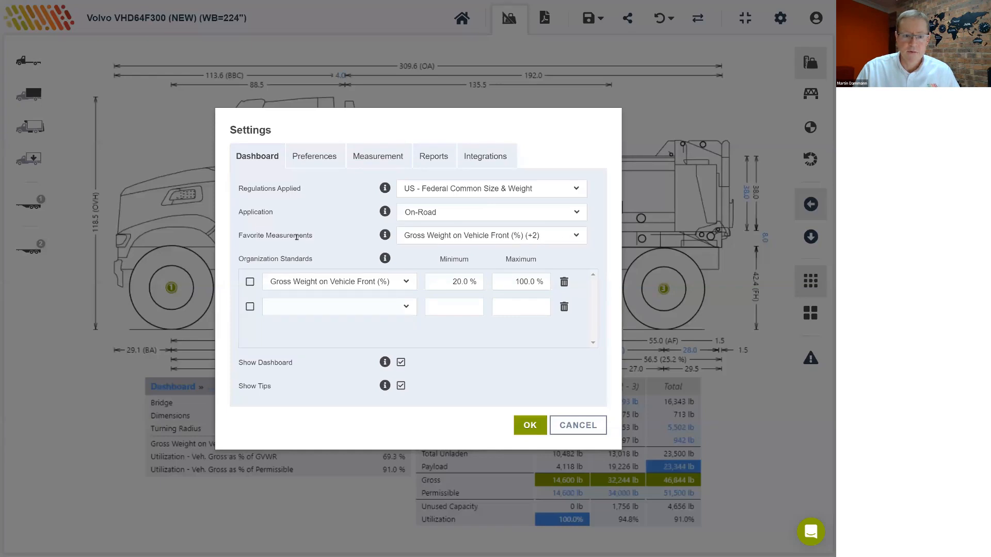
left_click(572, 235)
left_click_drag(581, 260, 580, 270)
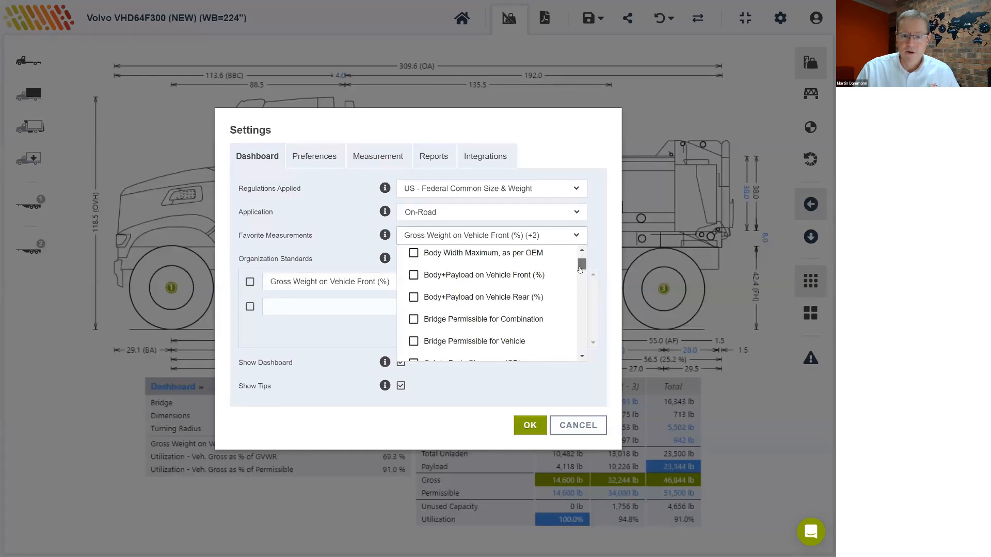
scroll(575, 316, "down", 5)
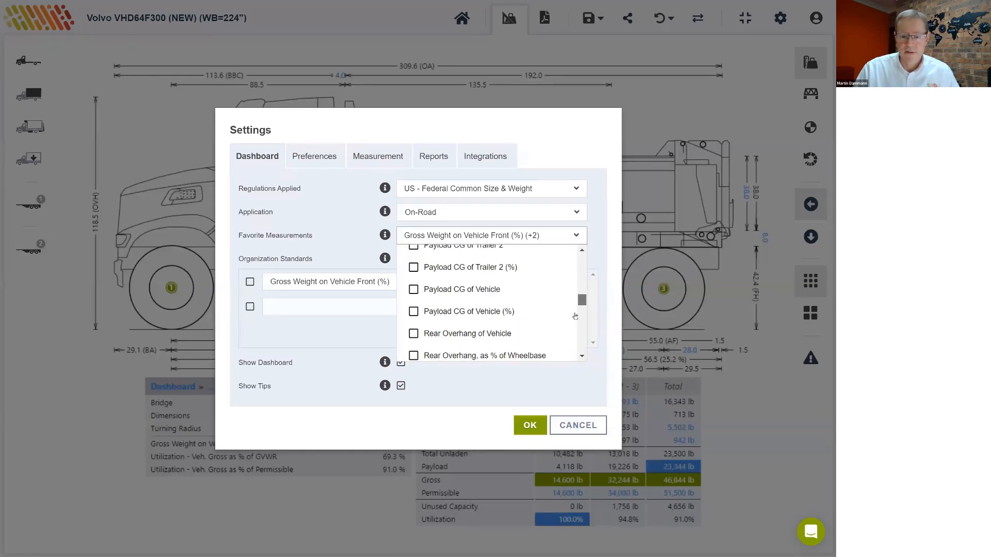
scroll(575, 316, "down", 10)
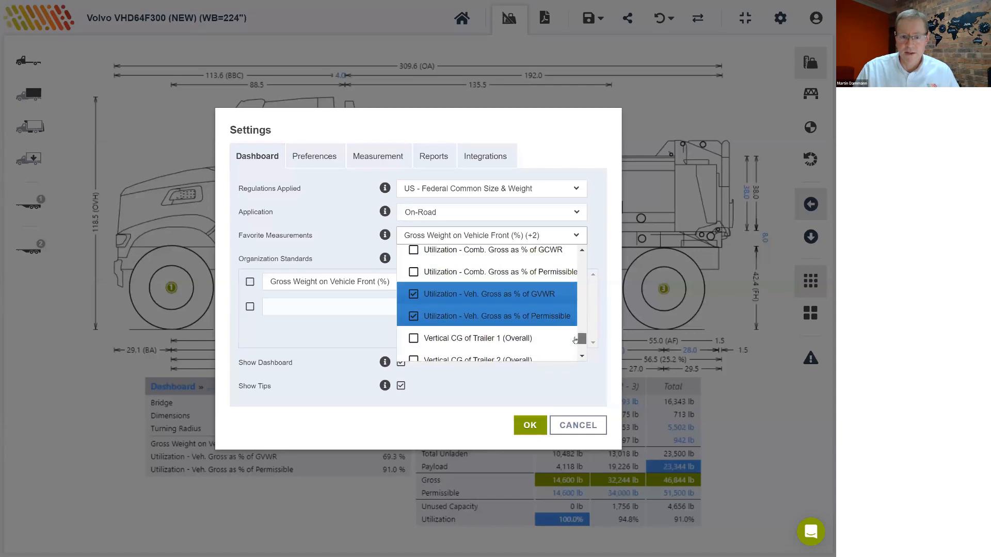
scroll(575, 339, "up", 1)
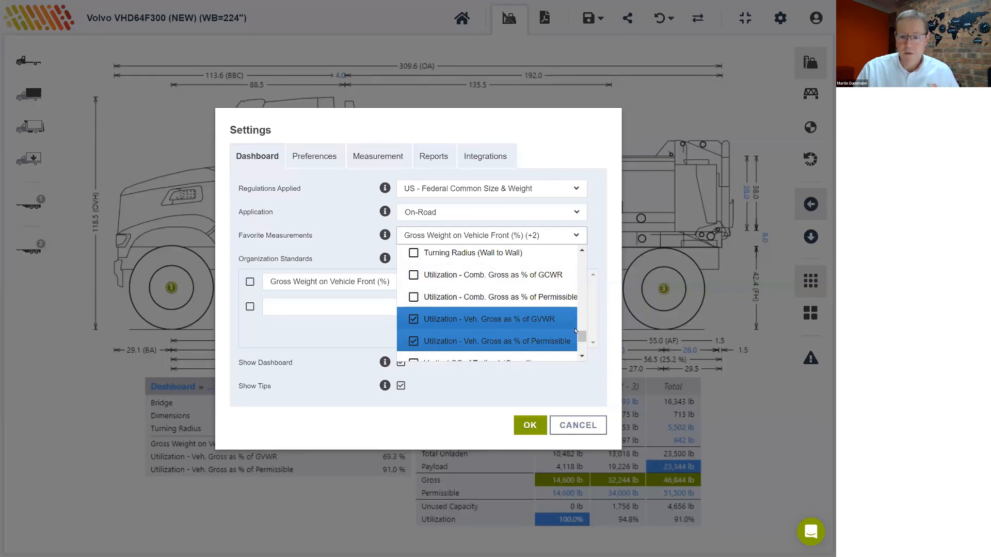
left_click_drag(580, 336, 574, 256)
scroll(571, 298, "up", 1)
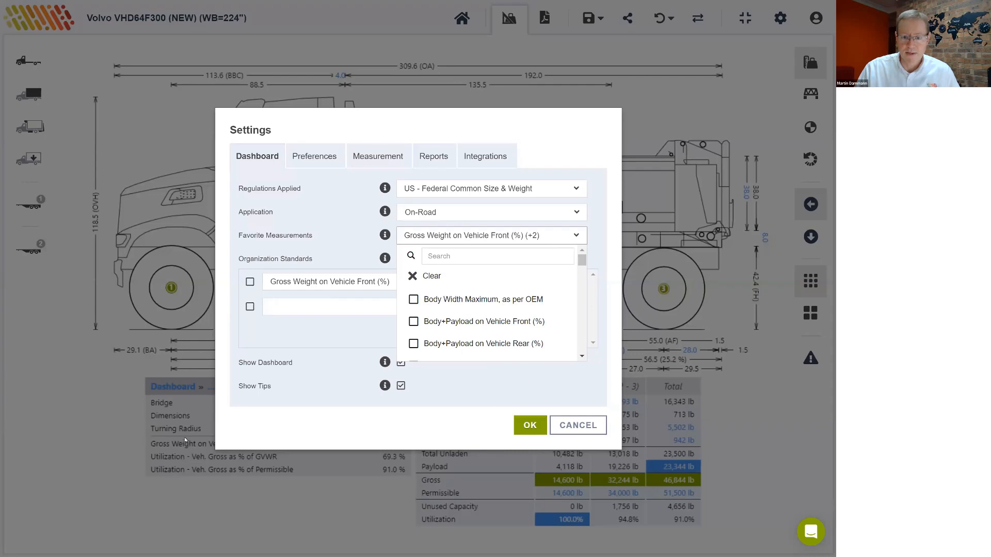
left_click(341, 241)
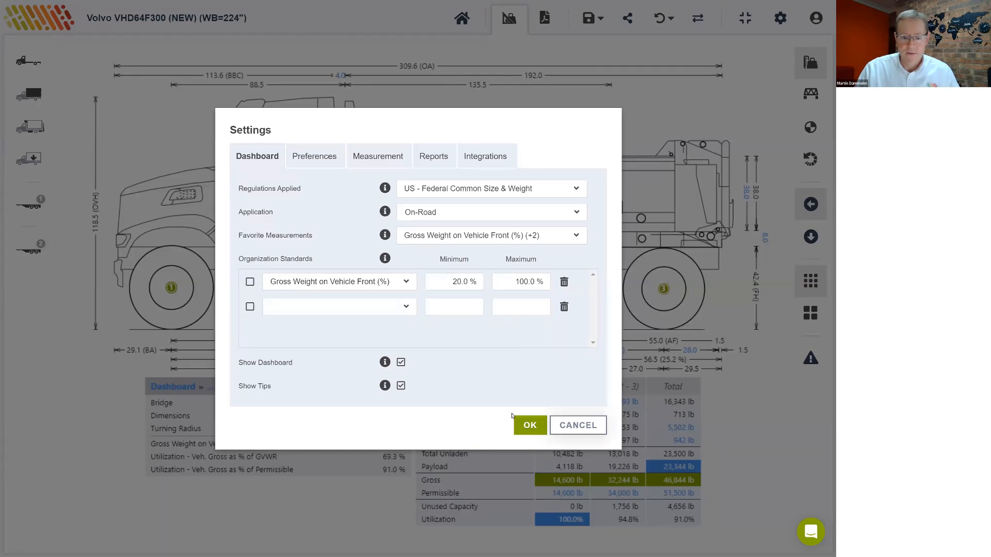
left_click(528, 425)
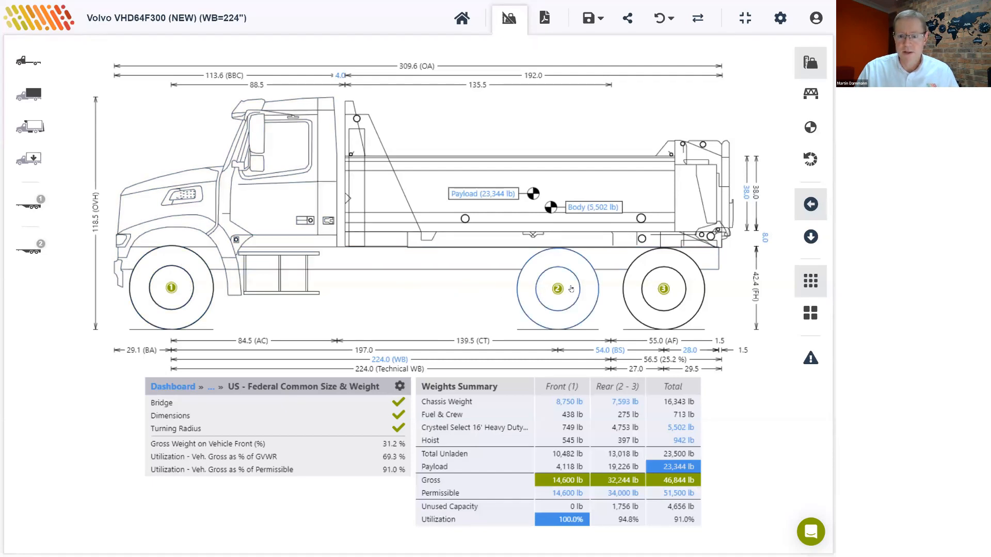
Add a pusher axle to the Volvo VHD64F300 chassis ahead of the rear tandem.
left_click(25, 62)
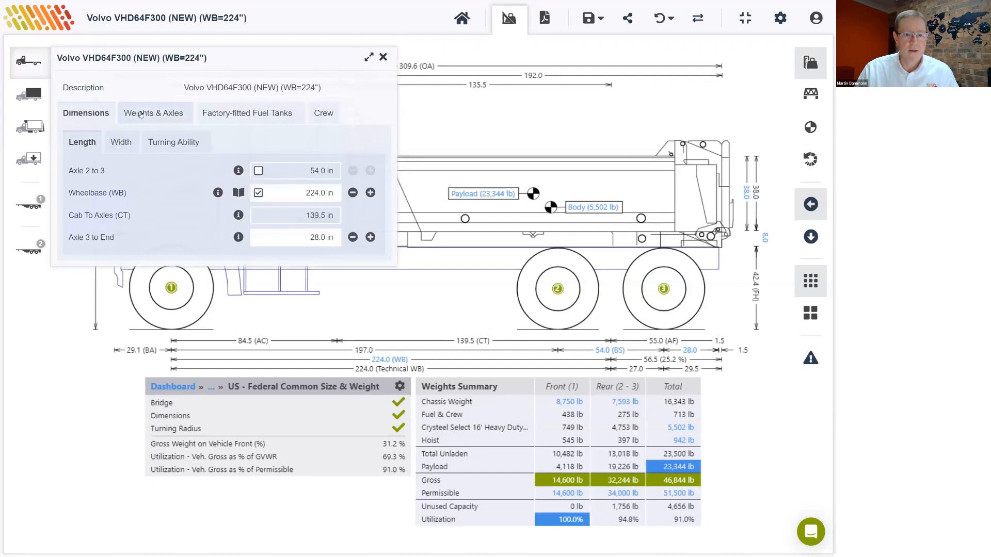
left_click(140, 113)
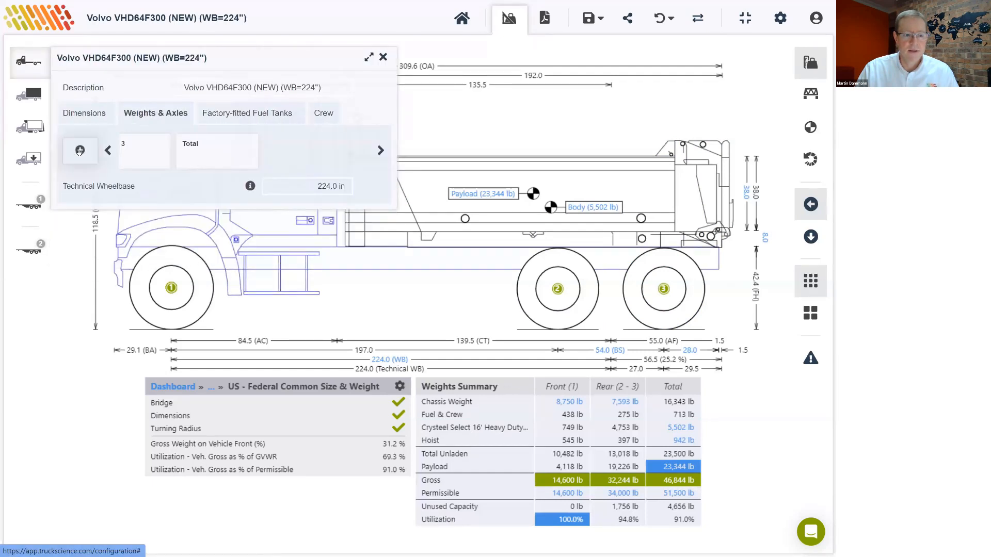
mouse_move(78, 162)
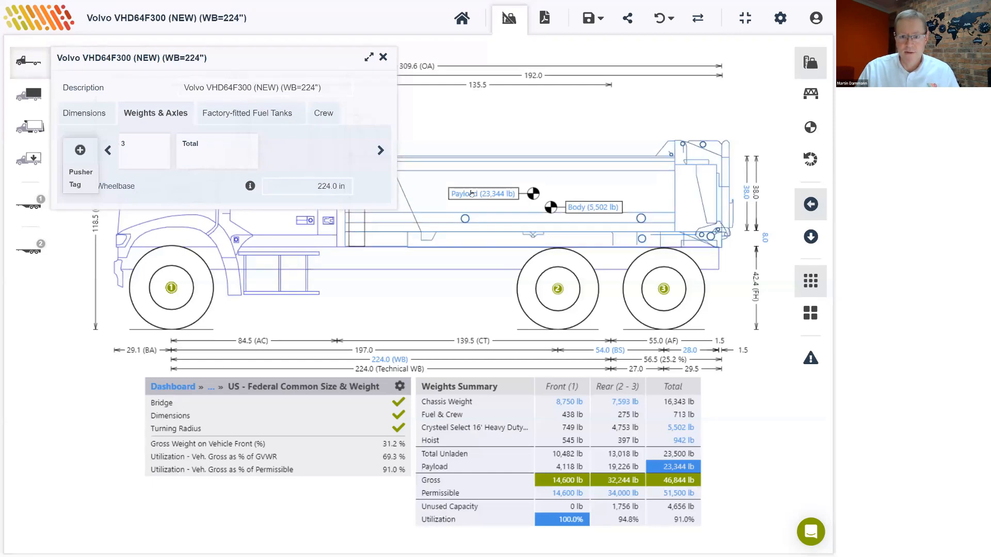
left_click(77, 175)
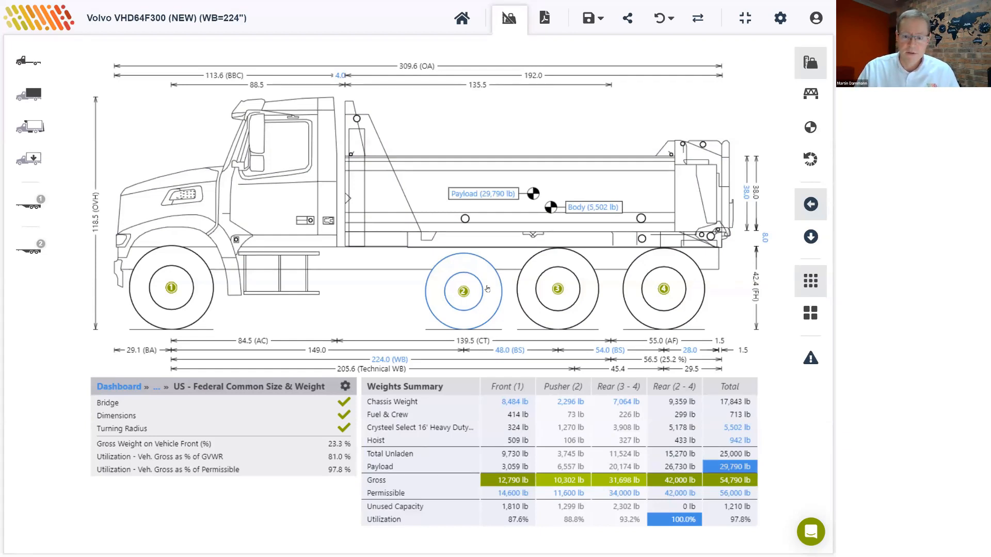
Set the tire width of the pusher axle to 13 in.
left_click(481, 304)
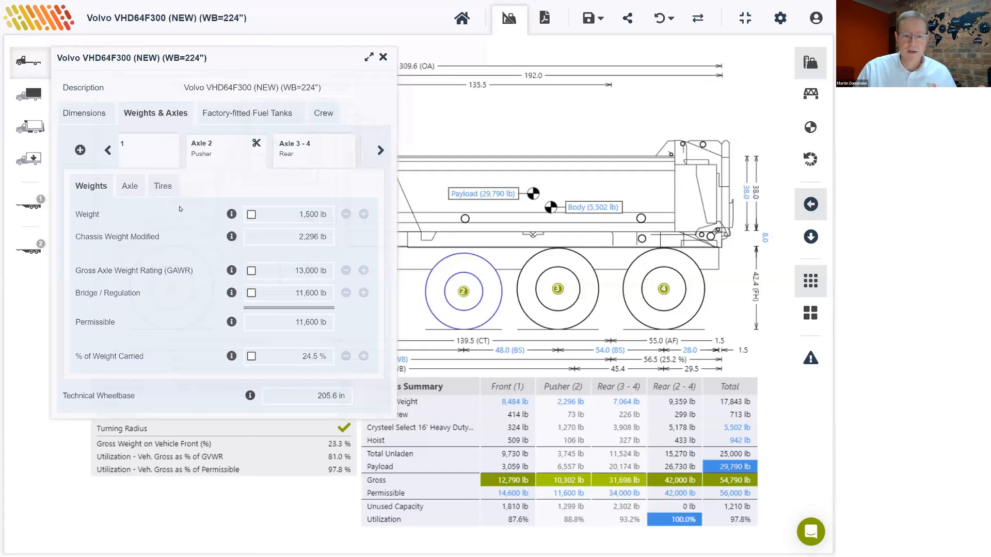
left_click(163, 187)
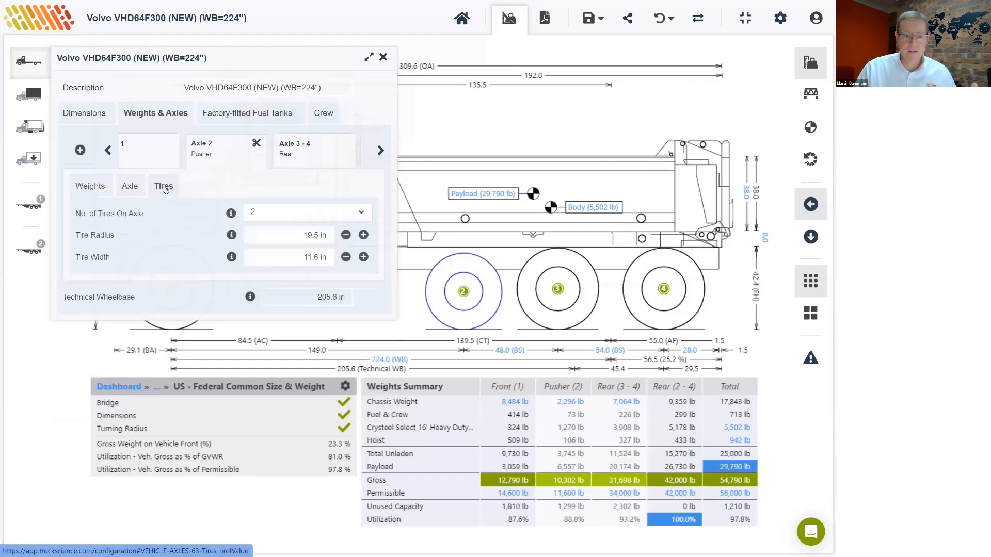
left_click(297, 257)
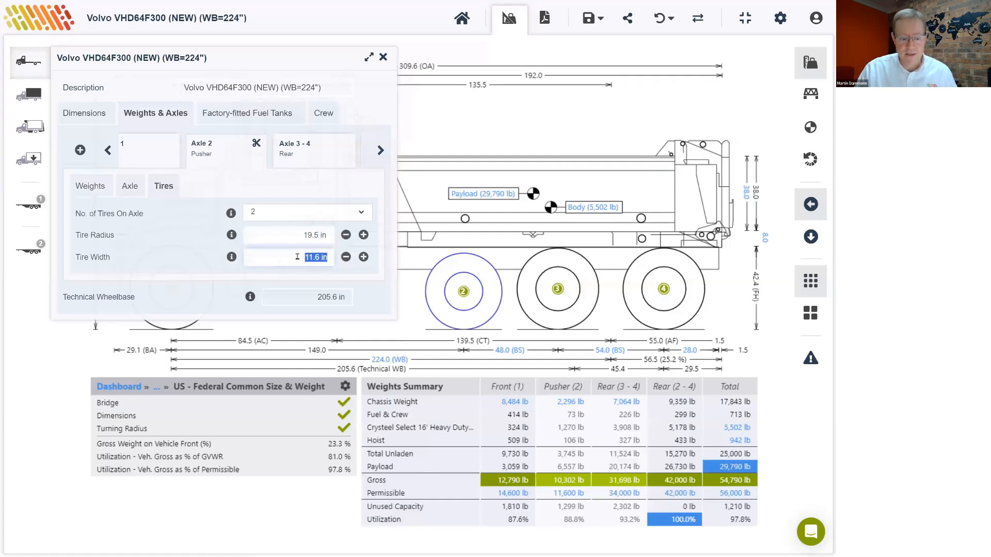
type("13")
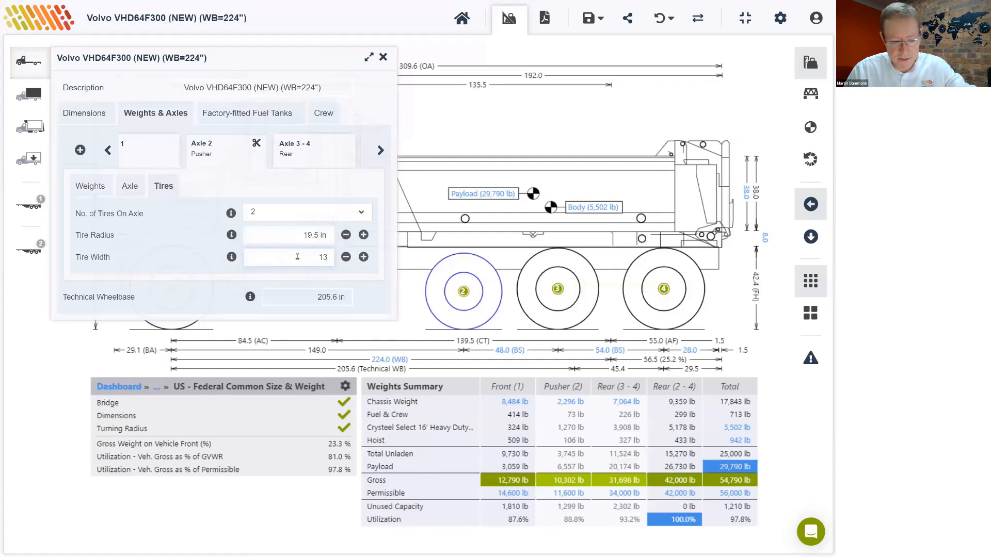
key("Return")
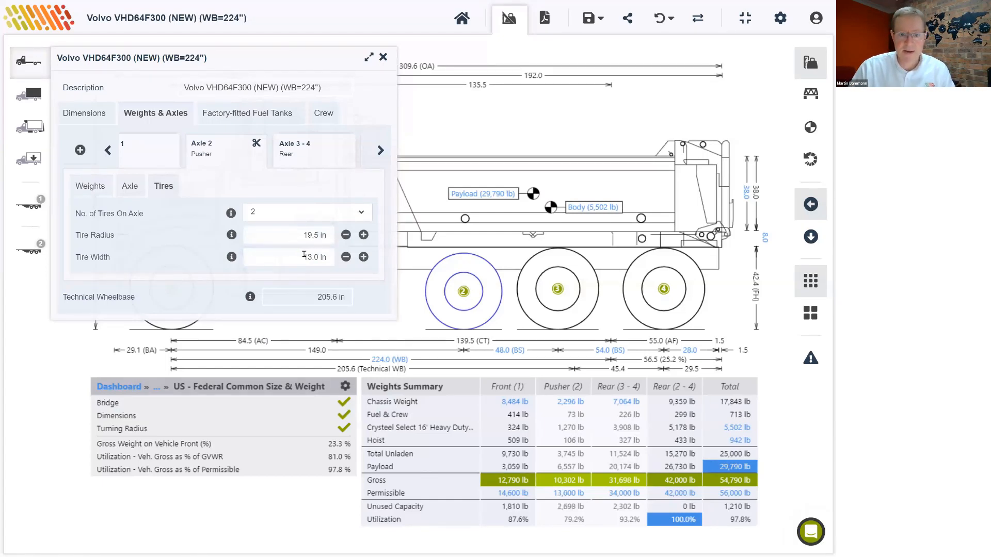
Read the help for the pusher axle's % of Weight Carried, then override the value and raise it to 31.5 %.
left_click(88, 185)
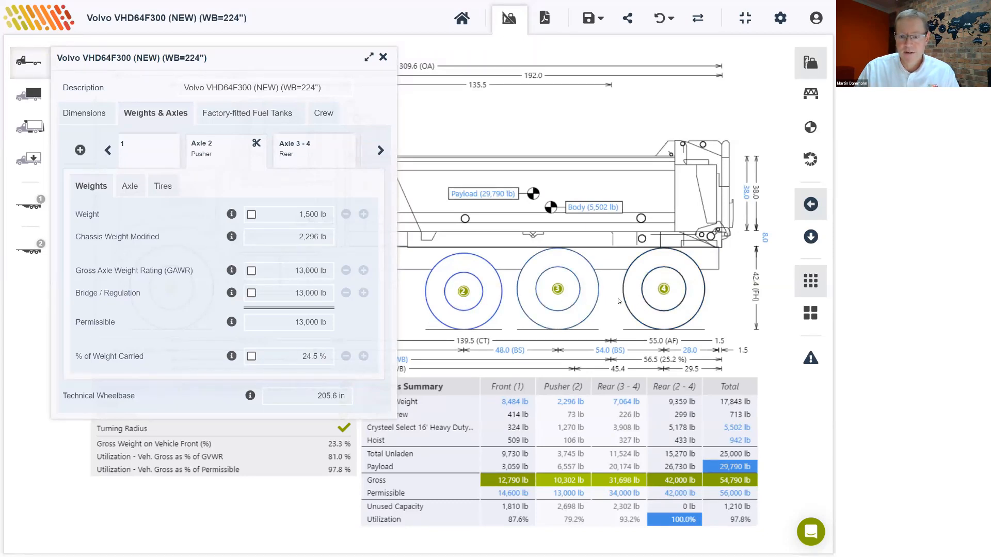
left_click(231, 357)
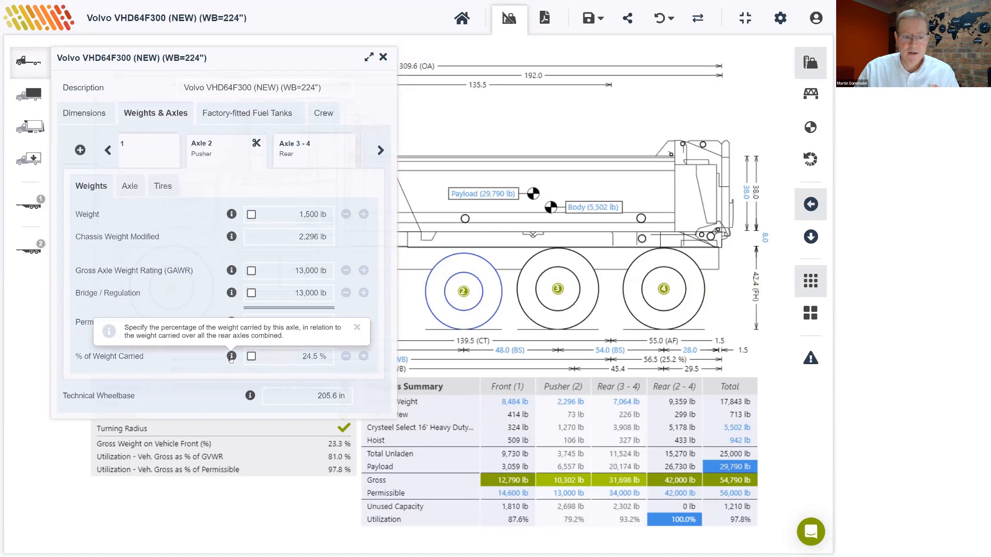
left_click(357, 328)
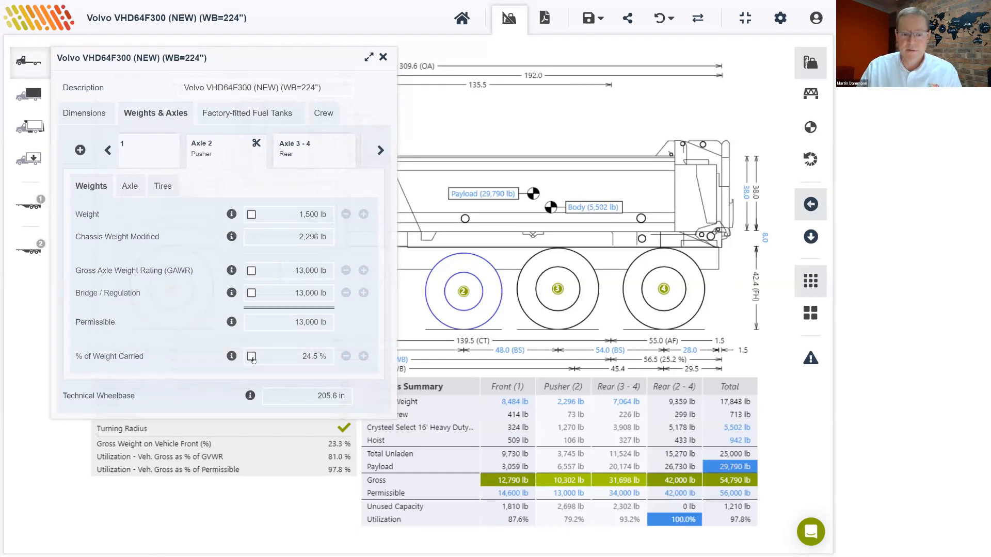
left_click(251, 357)
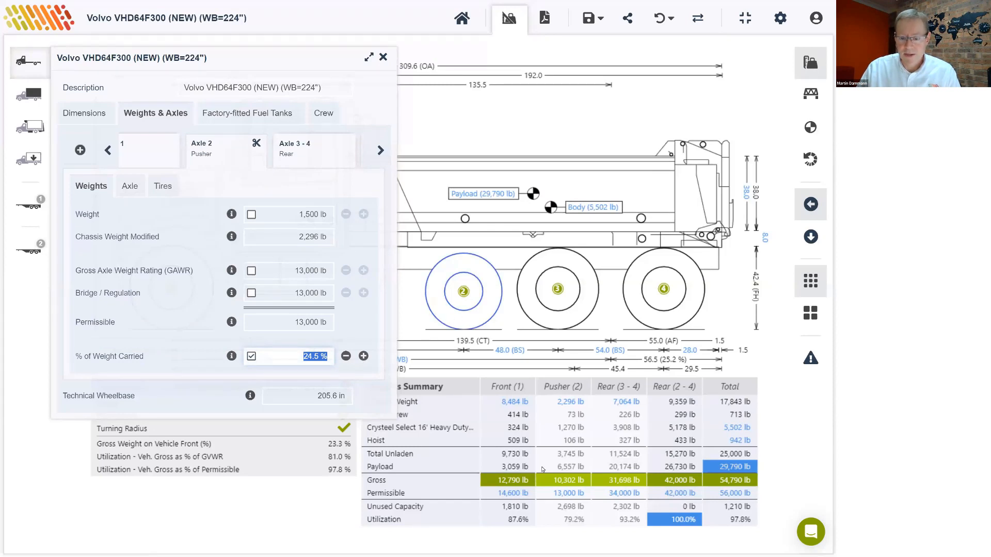
left_click(363, 356)
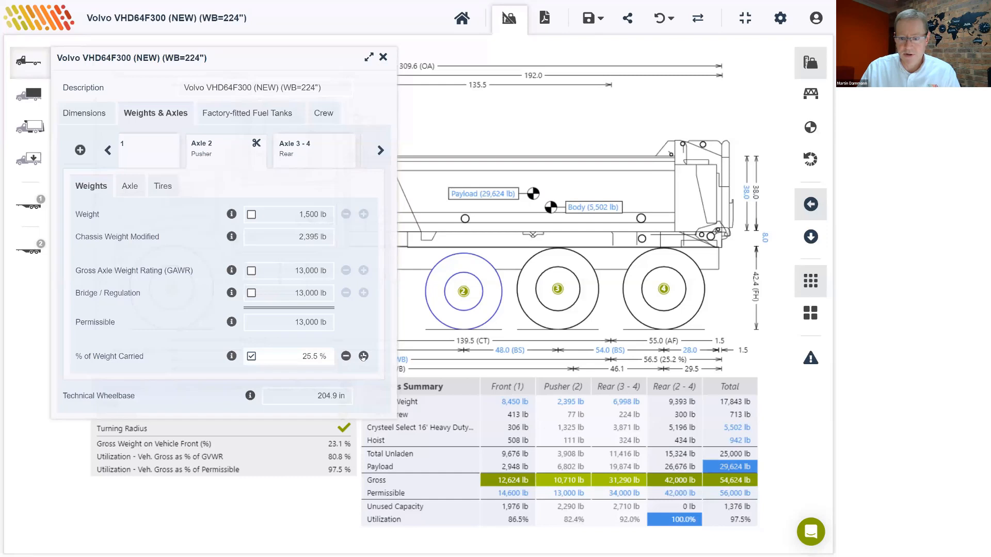
left_click(363, 356)
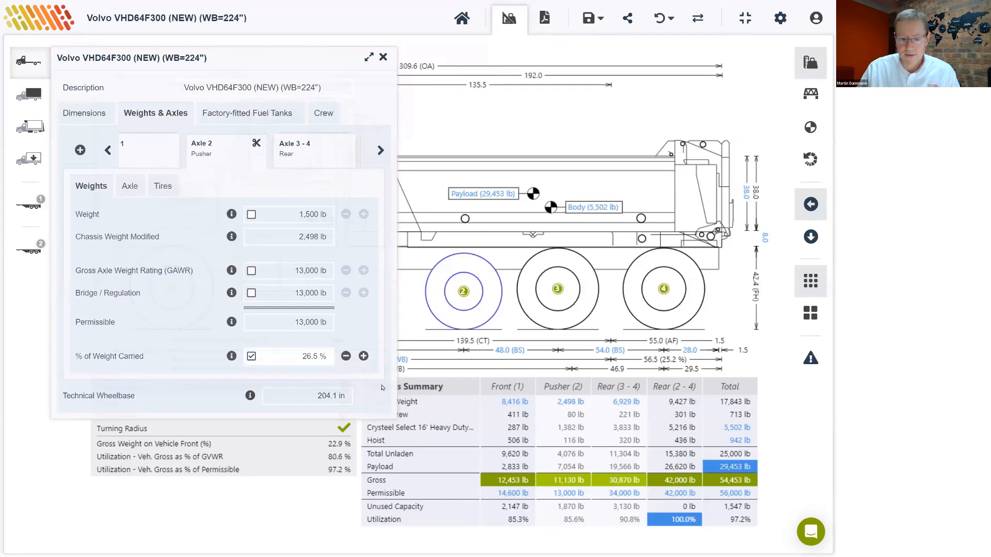
left_click(363, 356)
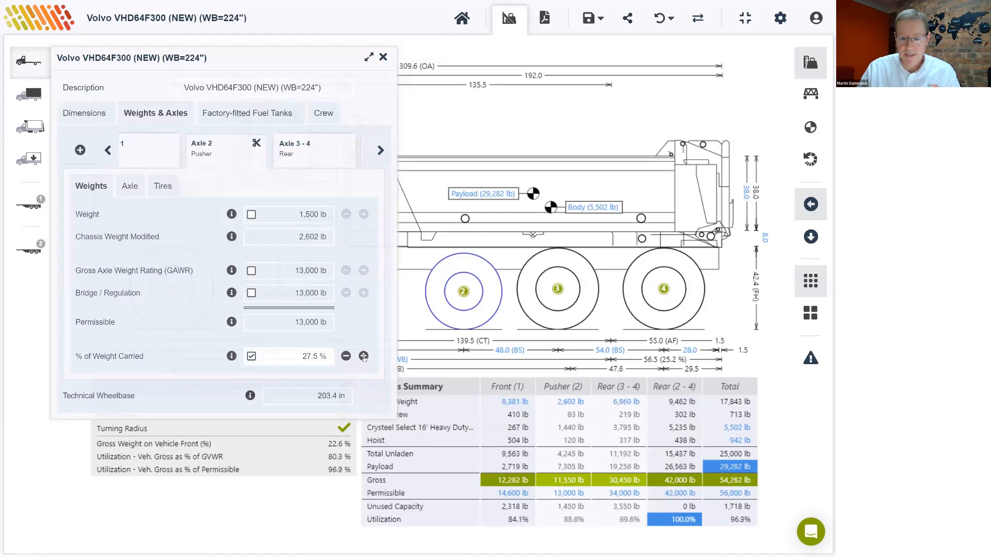
left_click(363, 356)
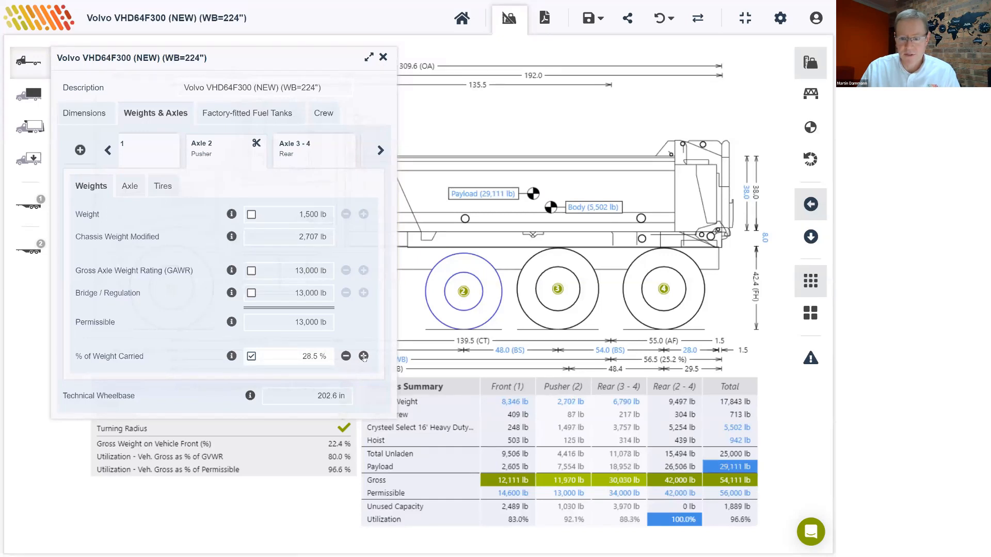
left_click(364, 356)
left_click(363, 356)
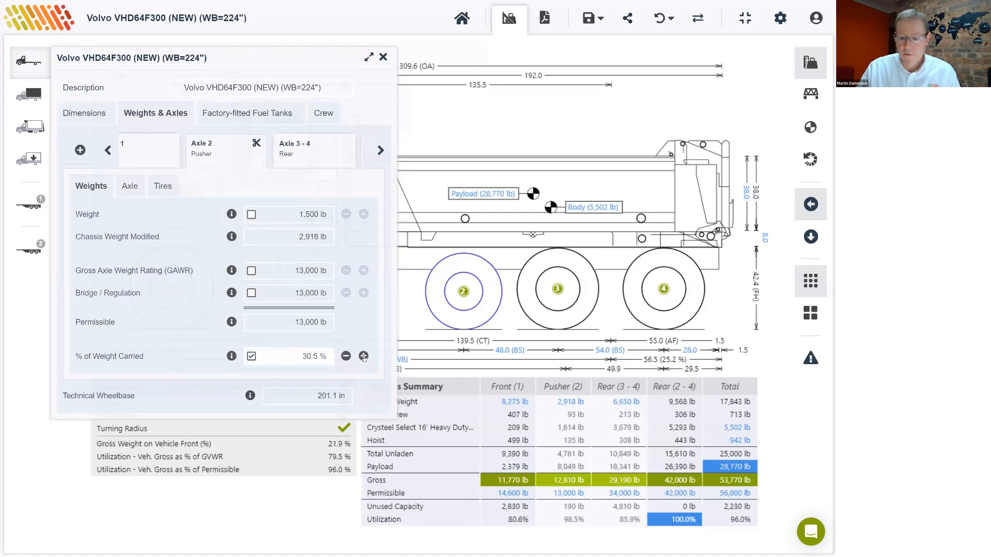
left_click(364, 356)
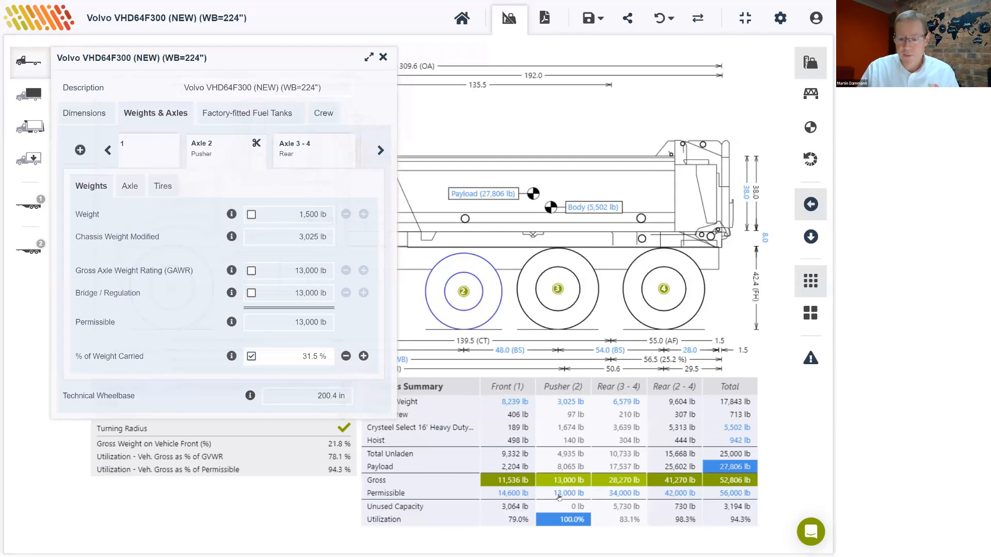
Lower the pusher axle's % of Weight Carried to 24.5 %.
left_click(345, 357)
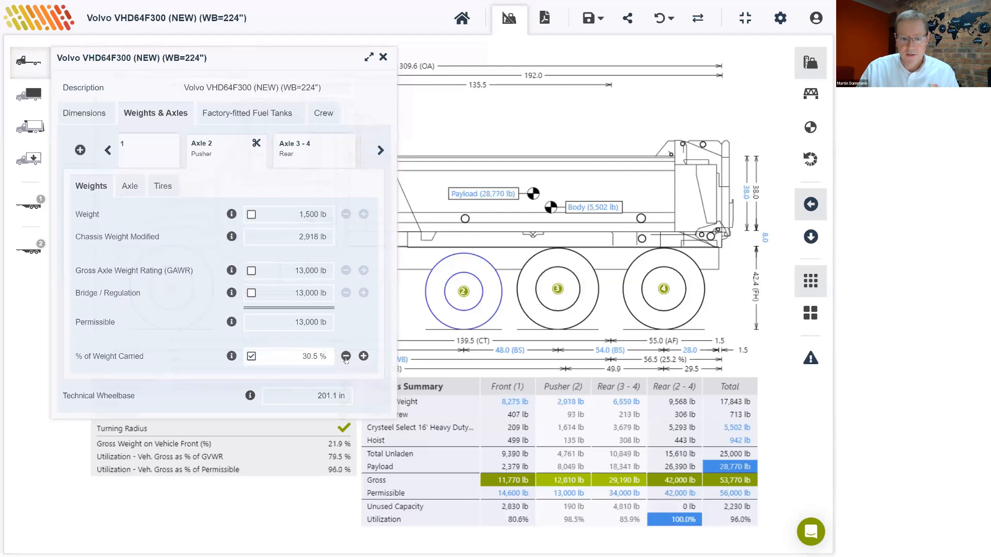
left_click(346, 356)
left_click(346, 356)
left_click(346, 356)
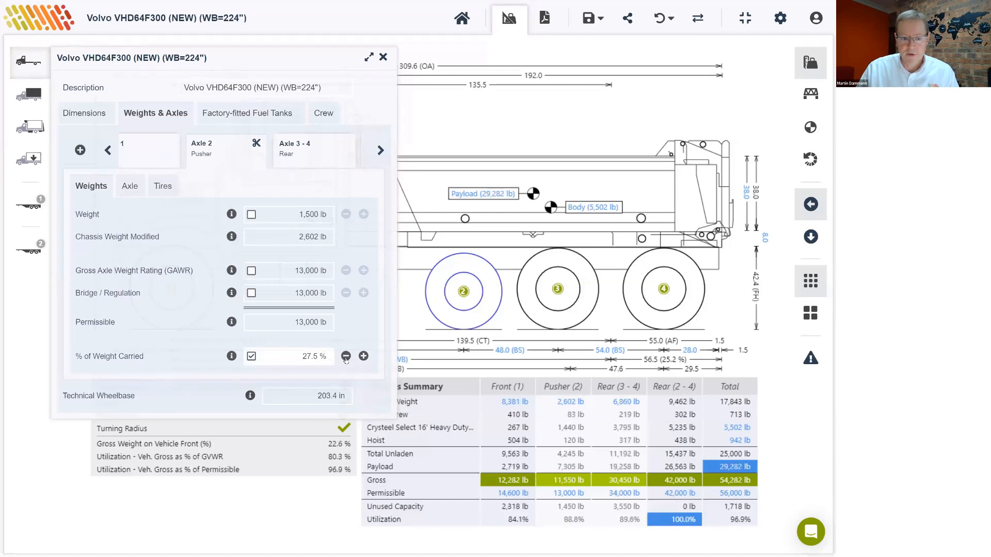
left_click(346, 356)
left_click(346, 356)
left_click(346, 357)
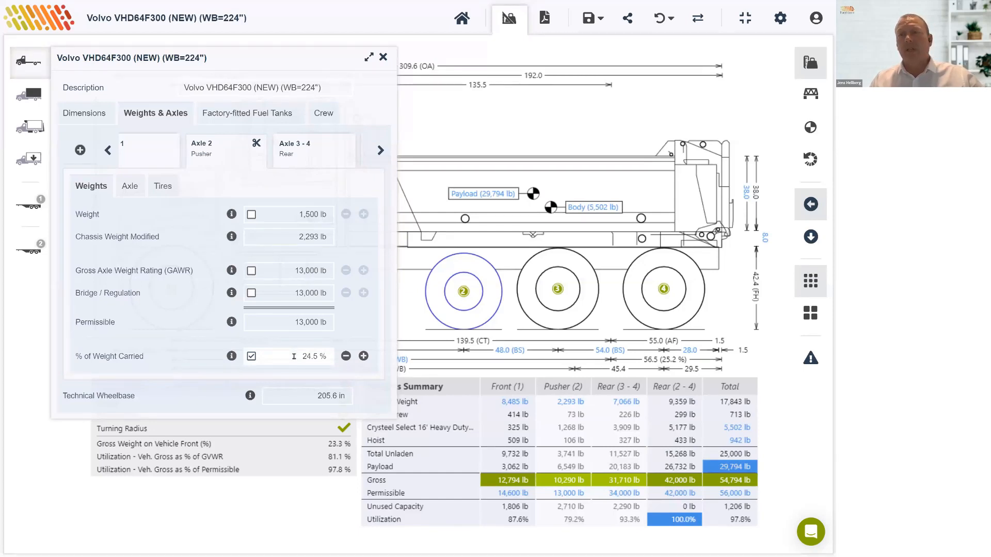
Override the pusher axle's Gross Axle Weight Rating, remove the override again, and close the chassis settings.
left_click(251, 272)
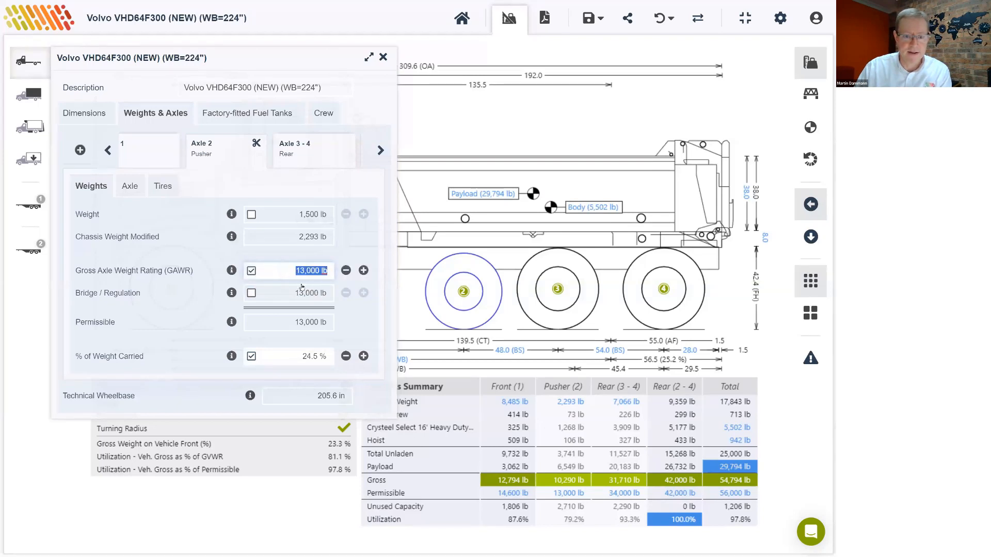
left_click(252, 271)
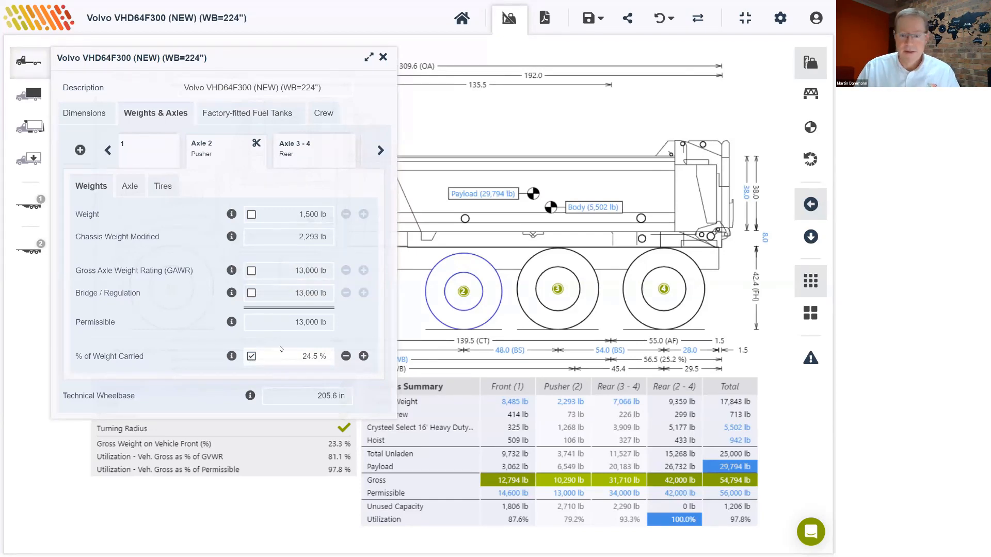
left_click(383, 58)
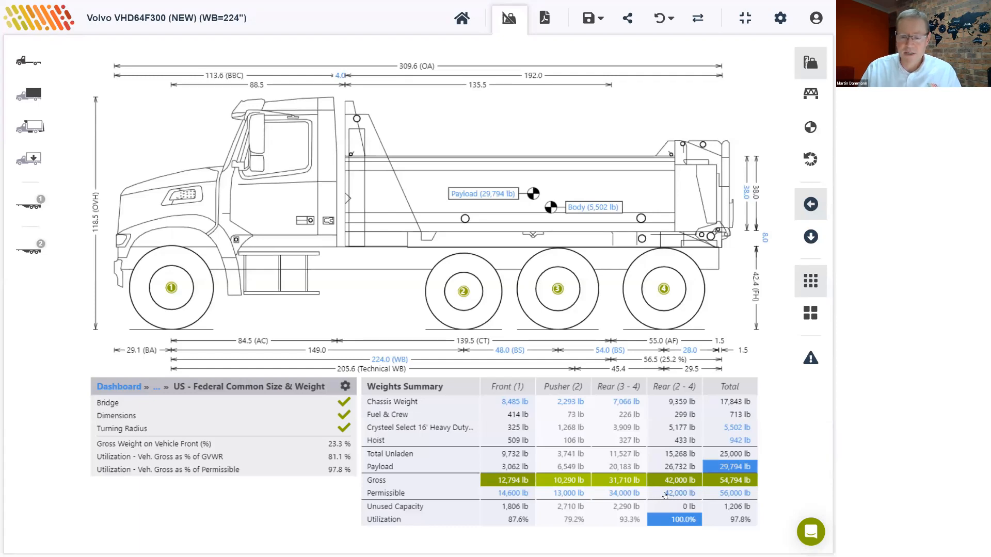
Check the axle spacing table for permissible and gross weights per axle group, and return to the weights summary.
left_click(809, 94)
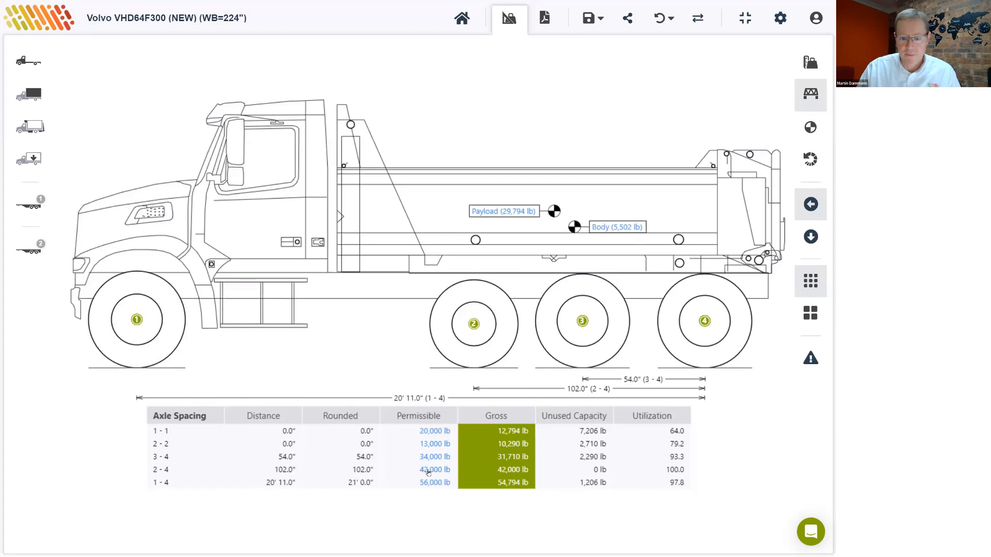
left_click(809, 61)
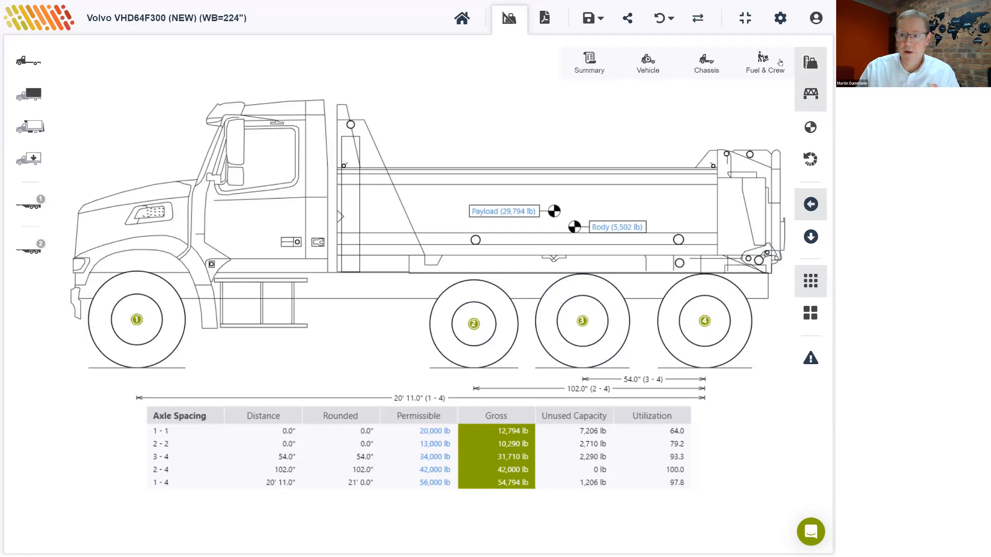
left_click(589, 64)
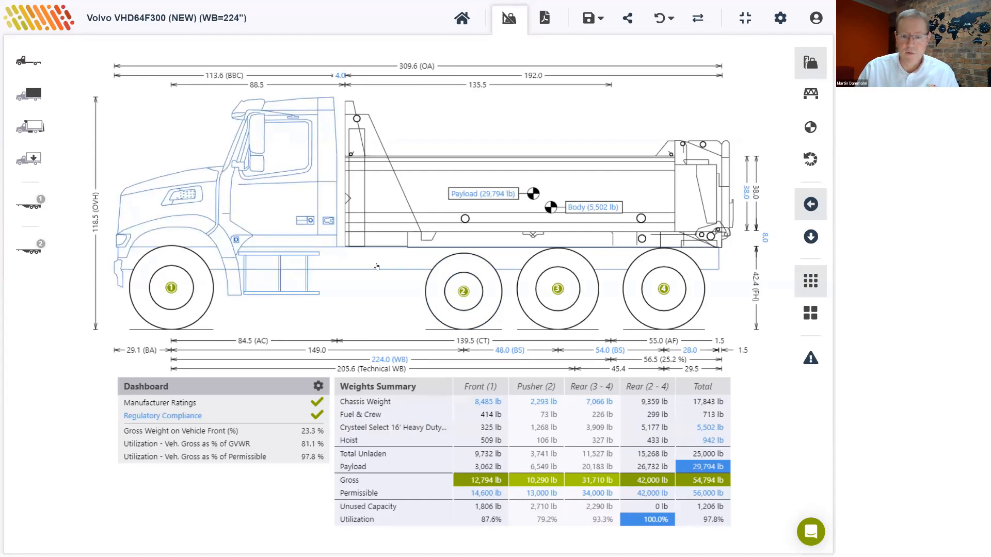
Add the Sample Fuel Tank (75 gallons) as other equipment and place it below the chassis frame, just behind the cab steps.
left_click(29, 127)
left_click(74, 162)
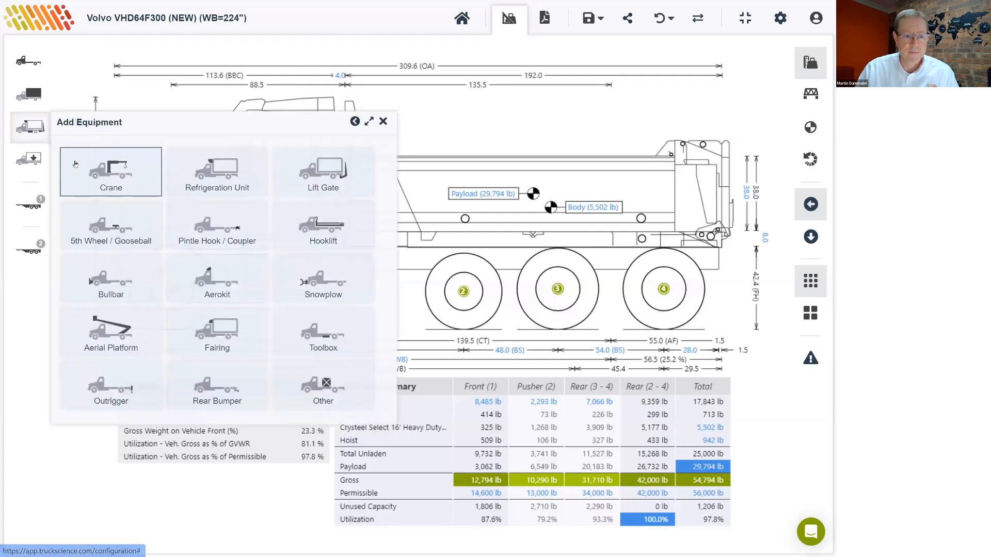
left_click(304, 380)
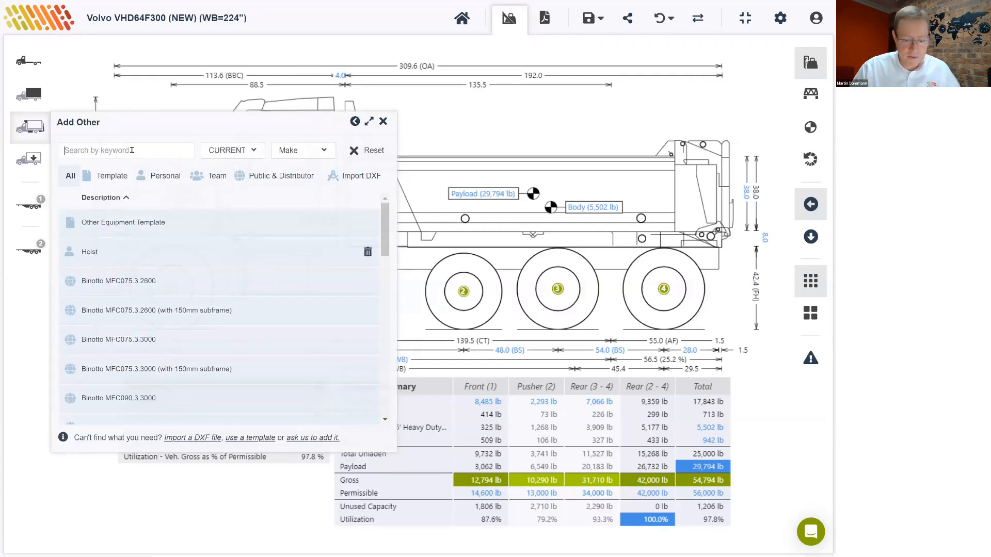
type("fuel")
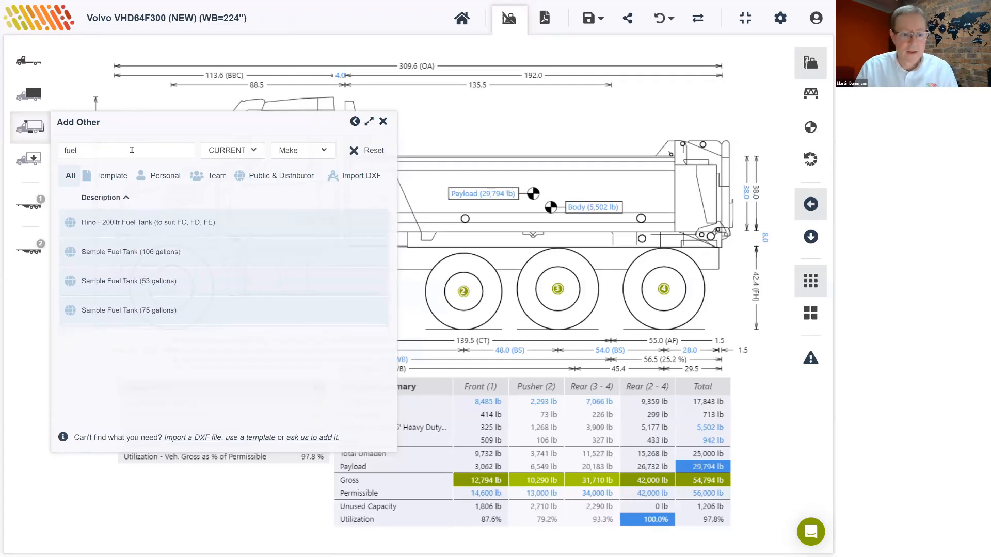
left_click(151, 312)
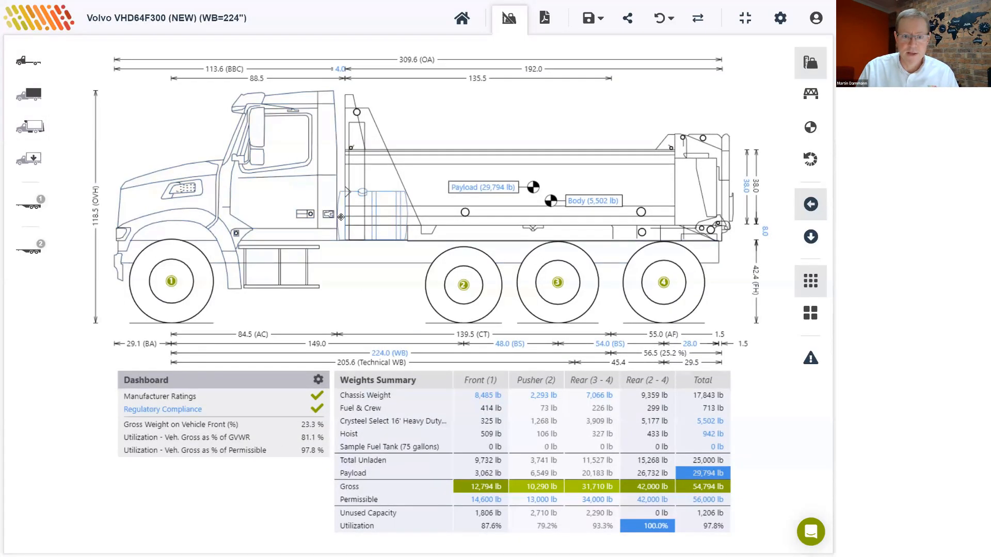
left_click_drag(341, 218, 323, 275)
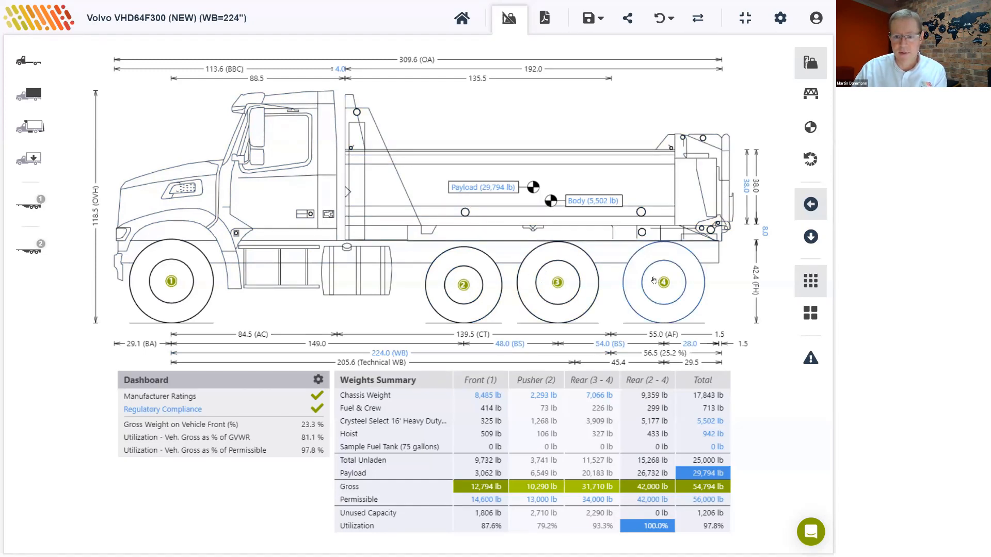
Browse the list of alternative vehicles for this configuration and leave it without choosing a replacement.
mouse_move(603, 191)
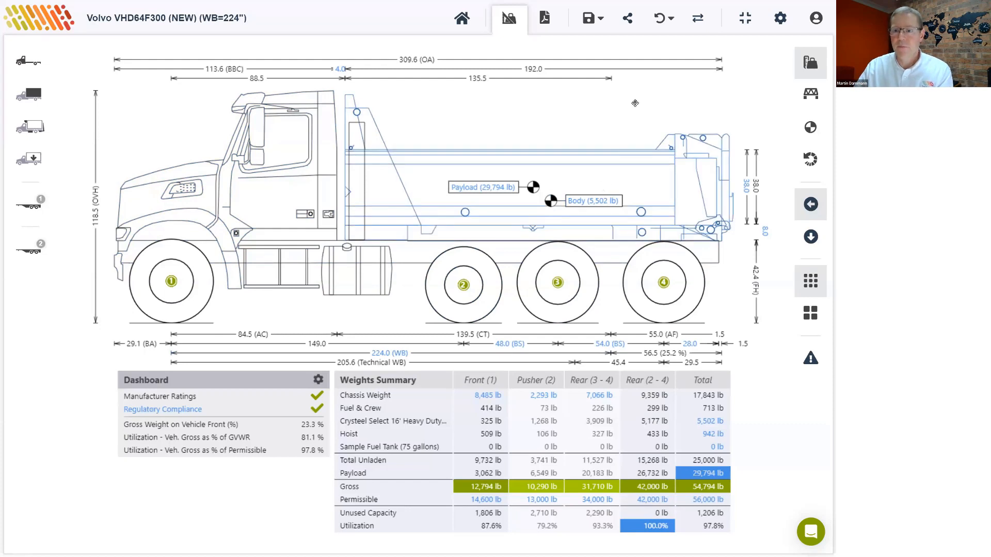
left_click(696, 20)
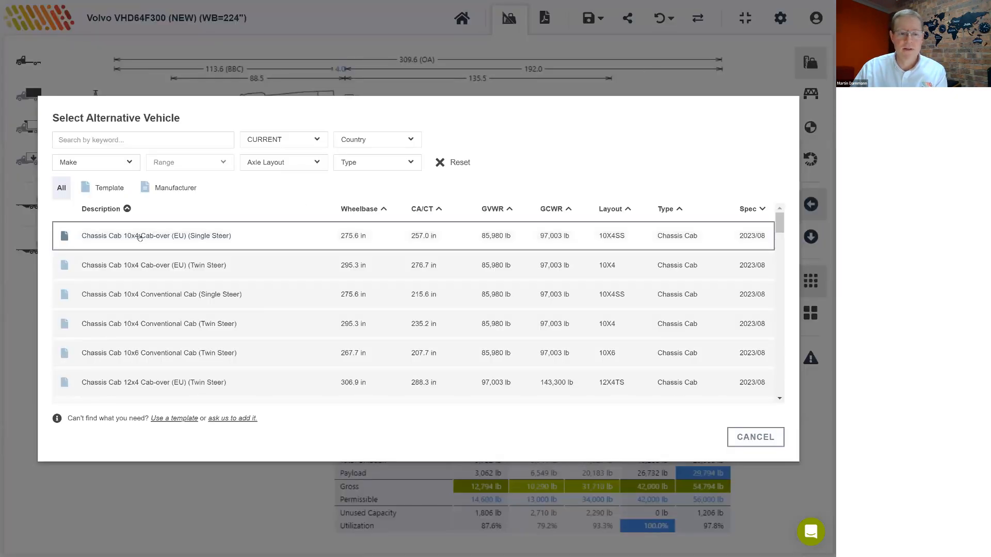
left_click_drag(779, 227, 774, 293)
scroll(774, 291, "down", 3)
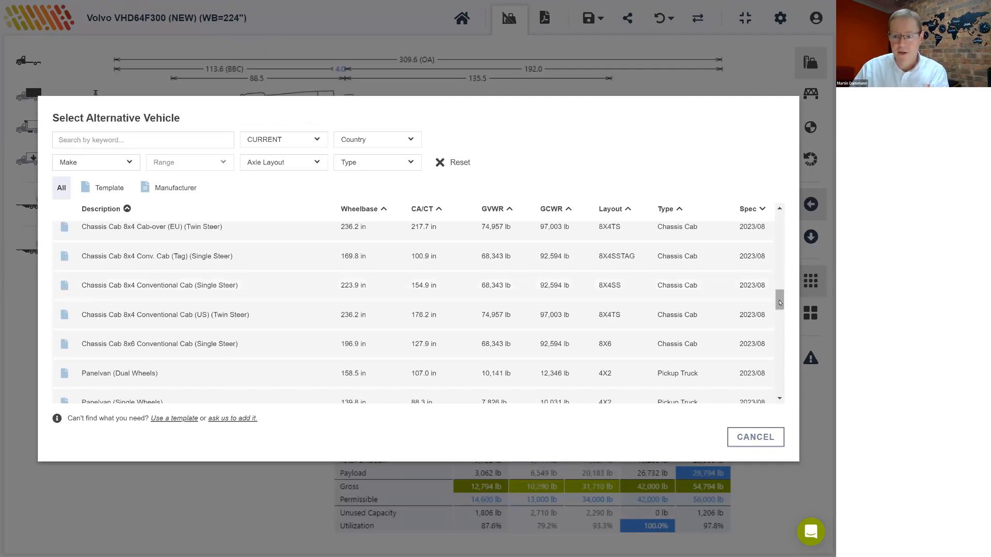
left_click_drag(780, 303, 780, 343)
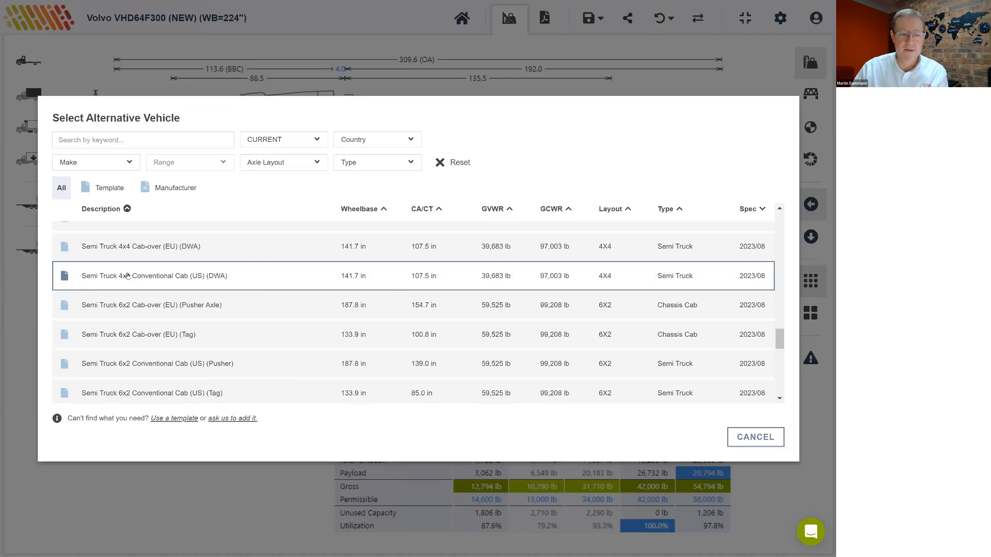
scroll(775, 364, "down", 4)
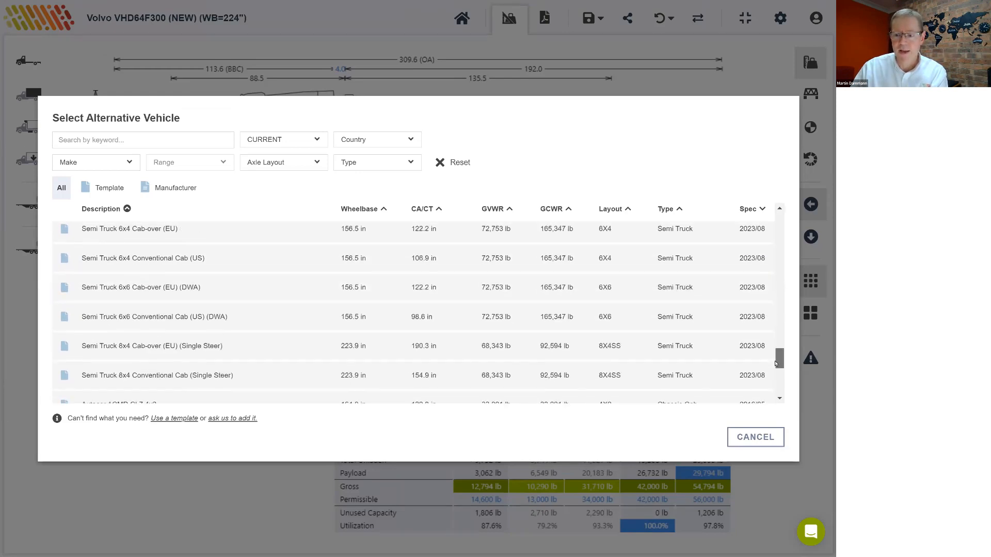
left_click_drag(778, 359, 779, 223)
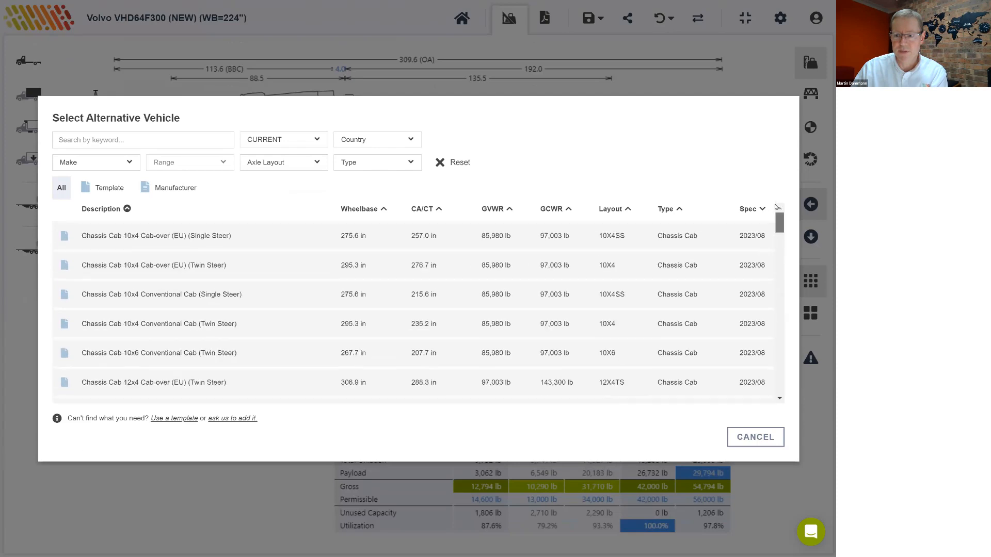
left_click(755, 437)
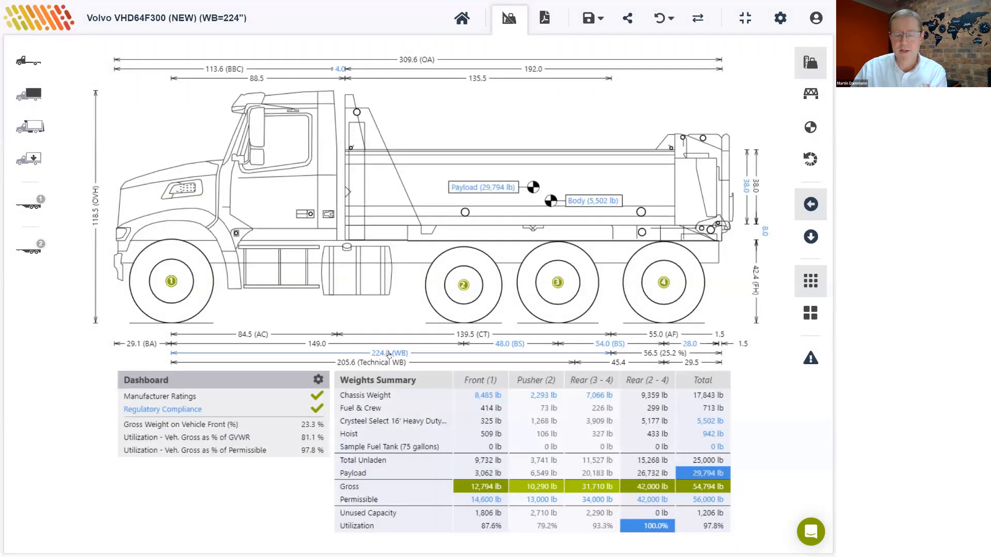
Show the truck's turning radius drawing alongside the chassis wheelbase setting, keeping the setting clear of the truck.
left_click(389, 353)
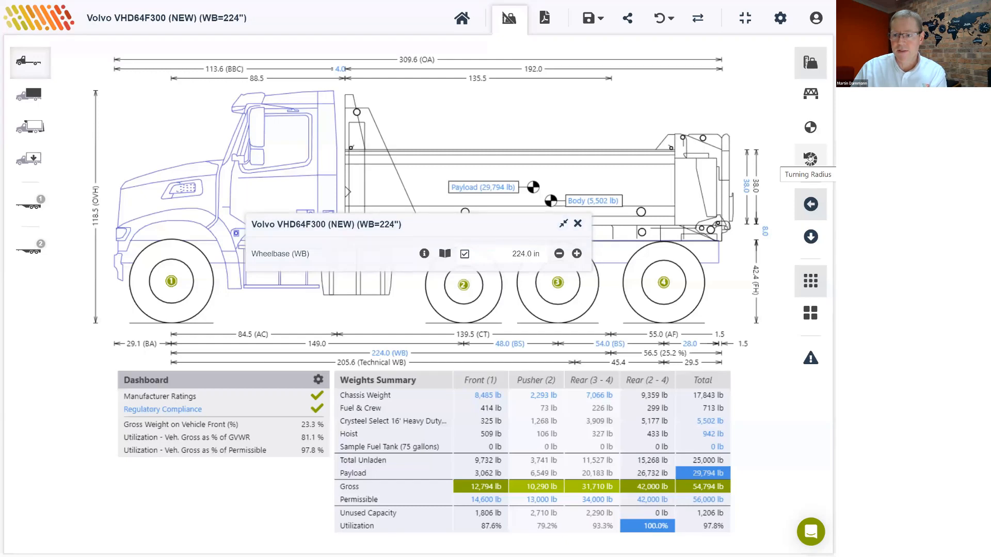
left_click(810, 158)
left_click(706, 158)
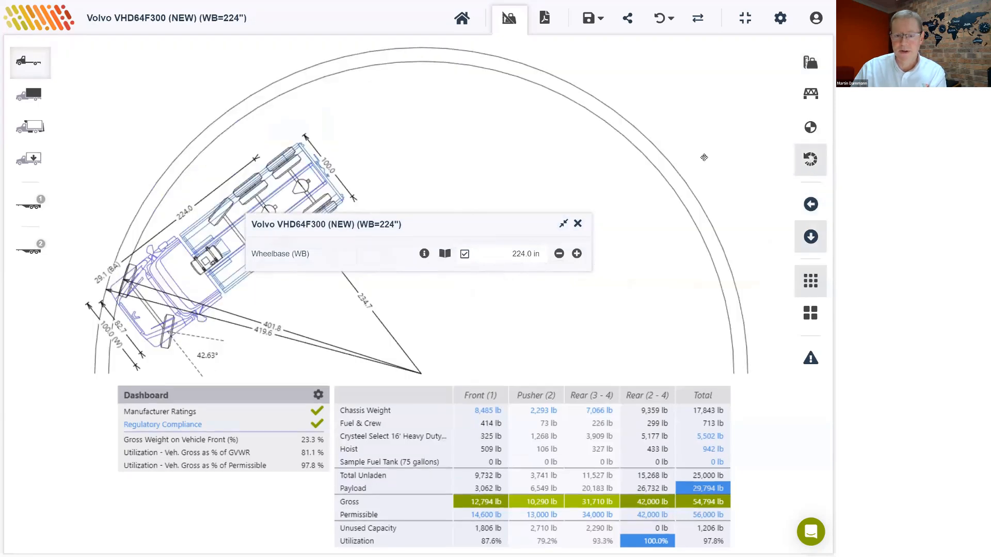
left_click_drag(457, 217, 592, 142)
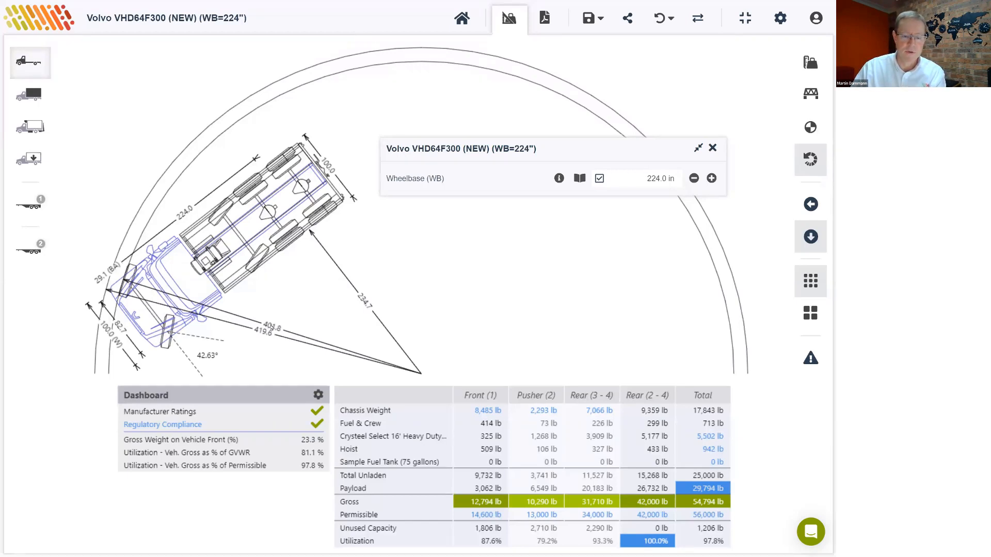
Increase the chassis wheelbase to 260 in and close the wheelbase setting.
left_click(711, 178)
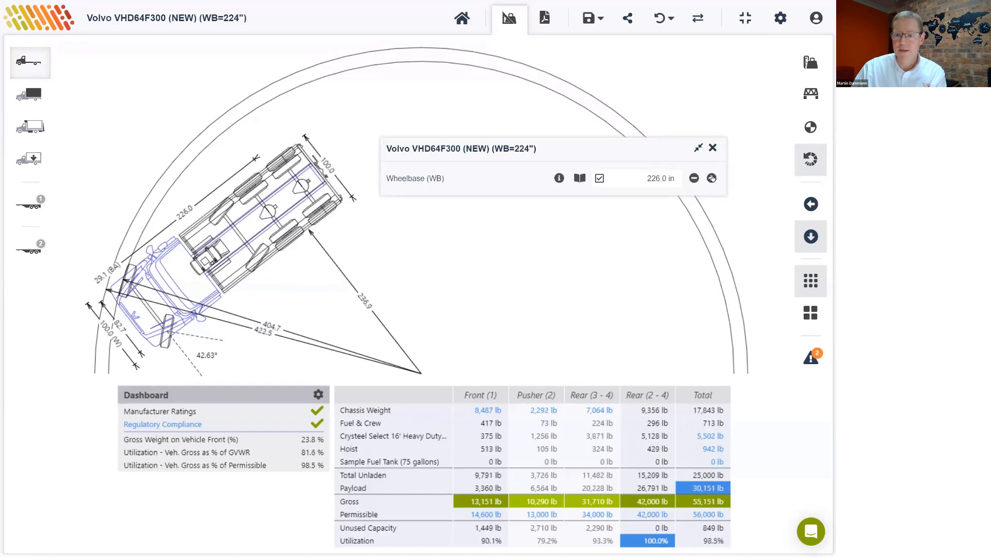
left_click(711, 178)
left_click(711, 178)
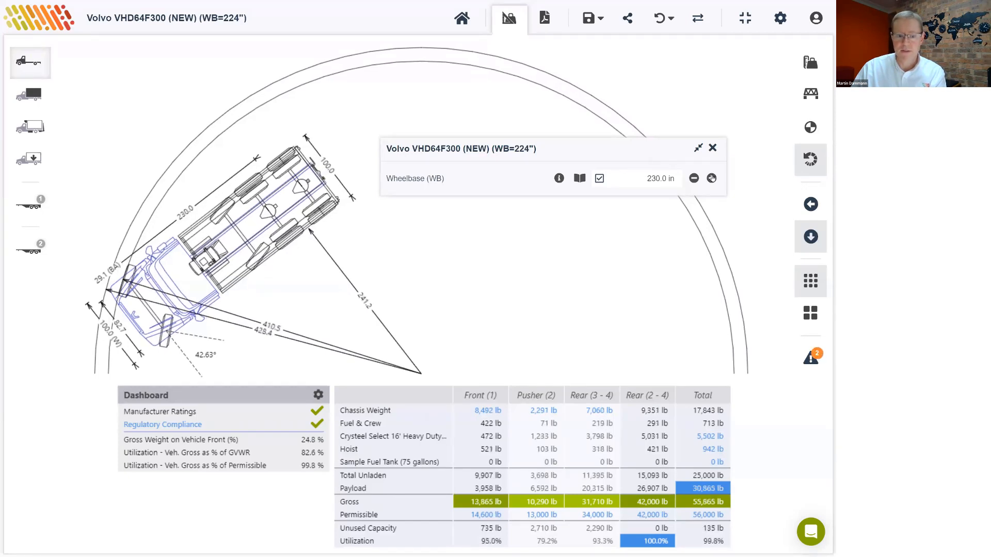
left_click(711, 178)
left_click(711, 178)
left_click(712, 178)
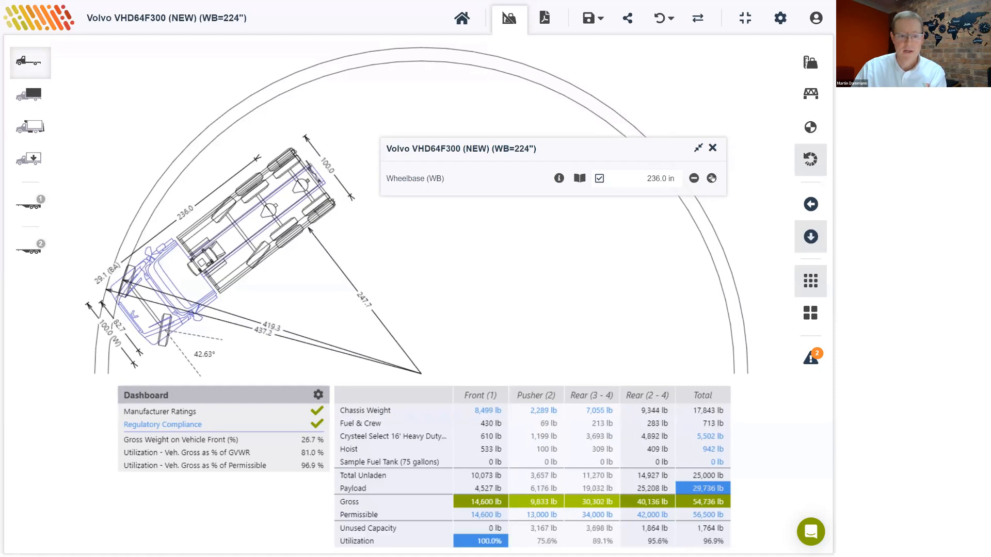
left_click(711, 178)
left_click(712, 178)
left_click(711, 179)
left_click(711, 178)
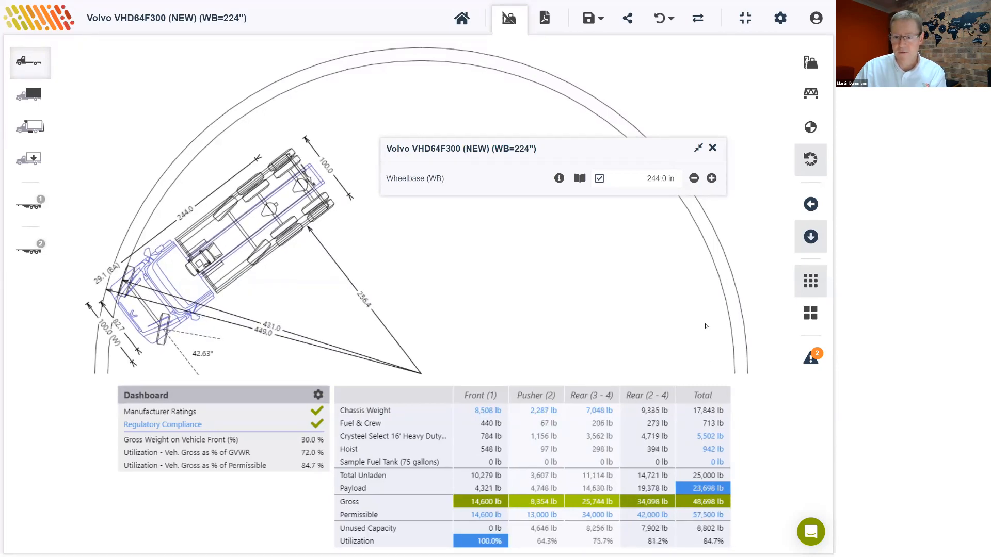
left_click(711, 178)
left_click(711, 178)
left_click(711, 178)
left_click(711, 178)
left_click(711, 178)
left_click(711, 178)
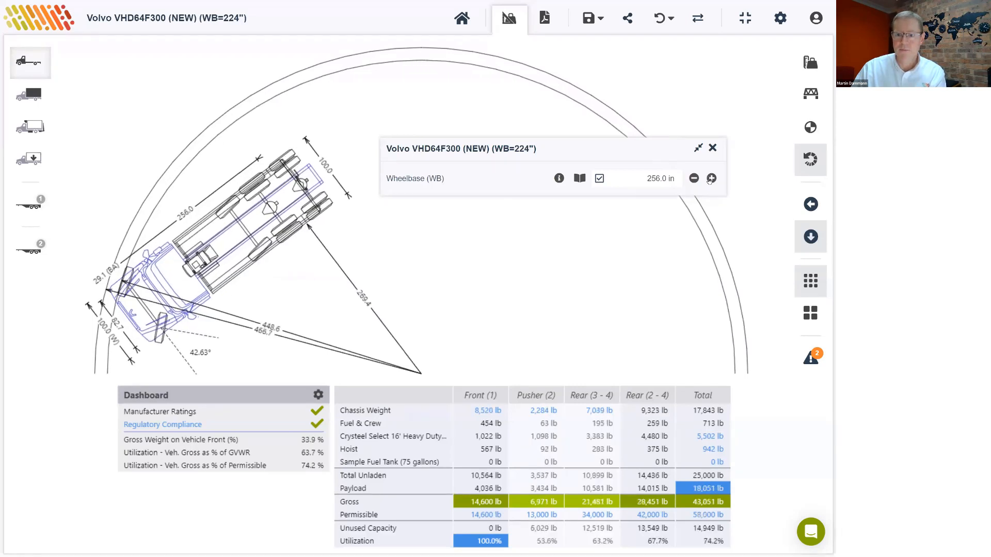
left_click(711, 178)
left_click(711, 178)
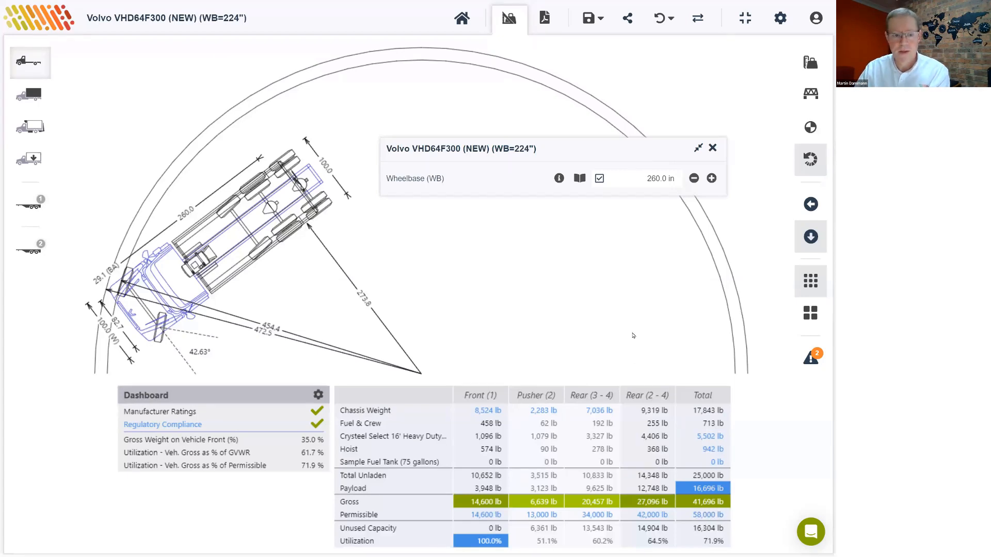
left_click(712, 148)
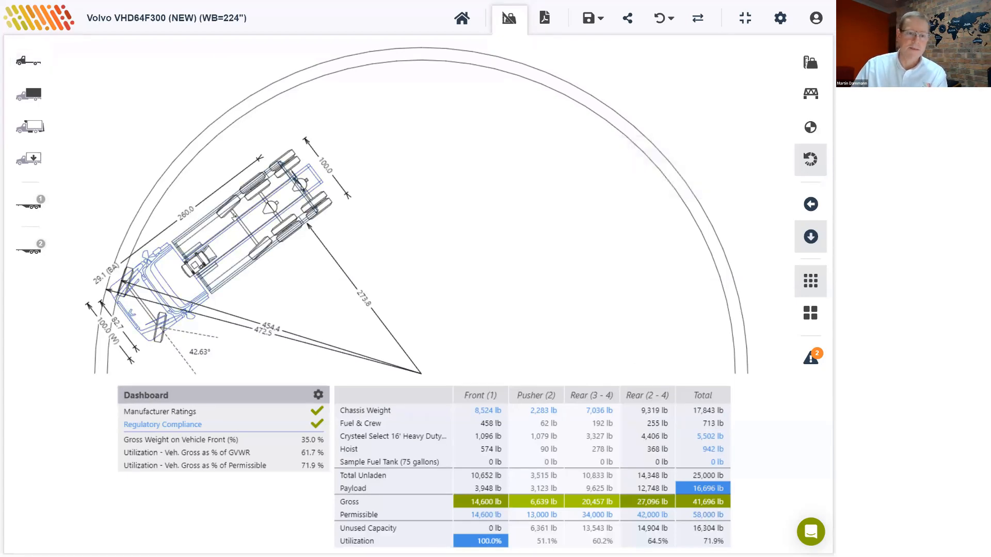
Compare the turning radius with the pusher's Steering Axle option off and on again, and return to the side view with the weights summary.
left_click(35, 66)
left_click_drag(180, 70, 472, 97)
left_click(518, 143)
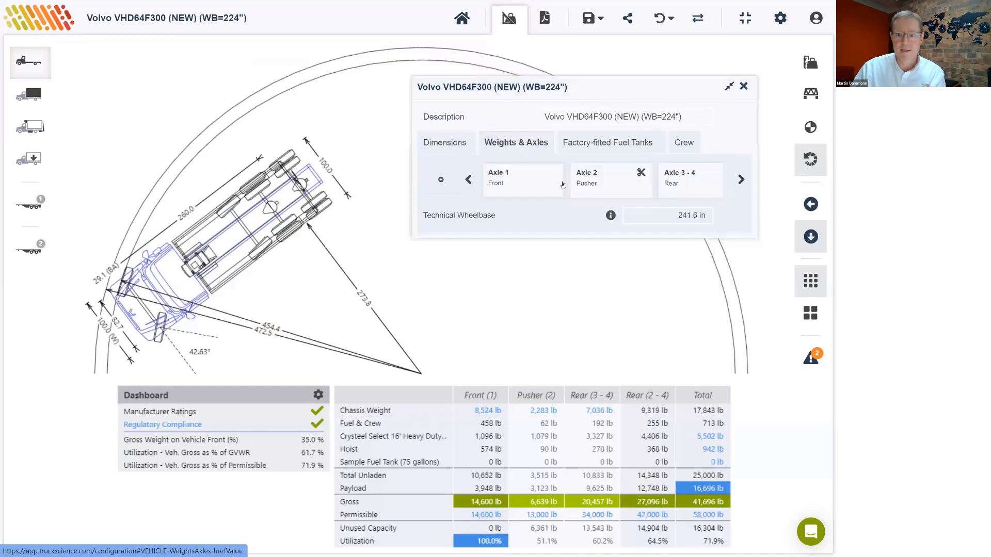
left_click(599, 182)
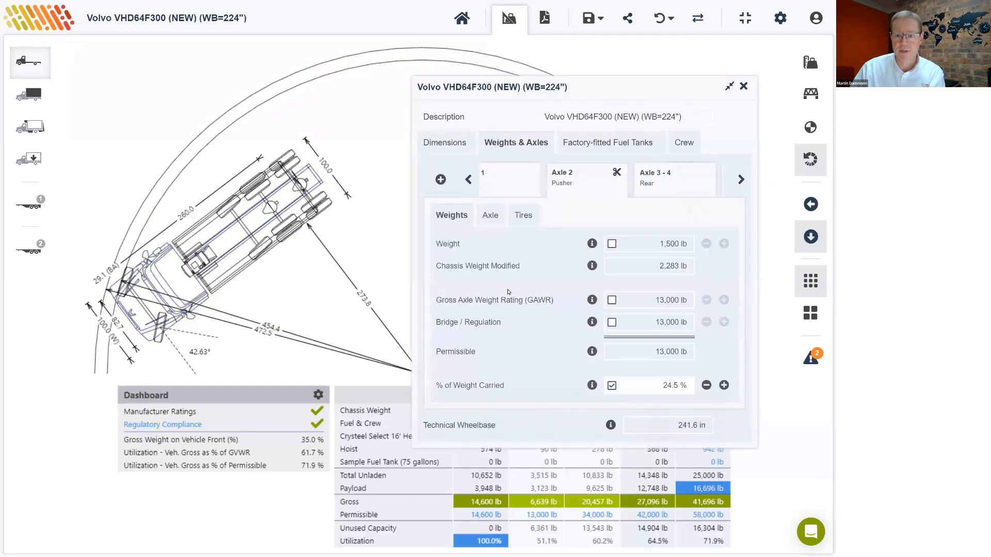
left_click(491, 217)
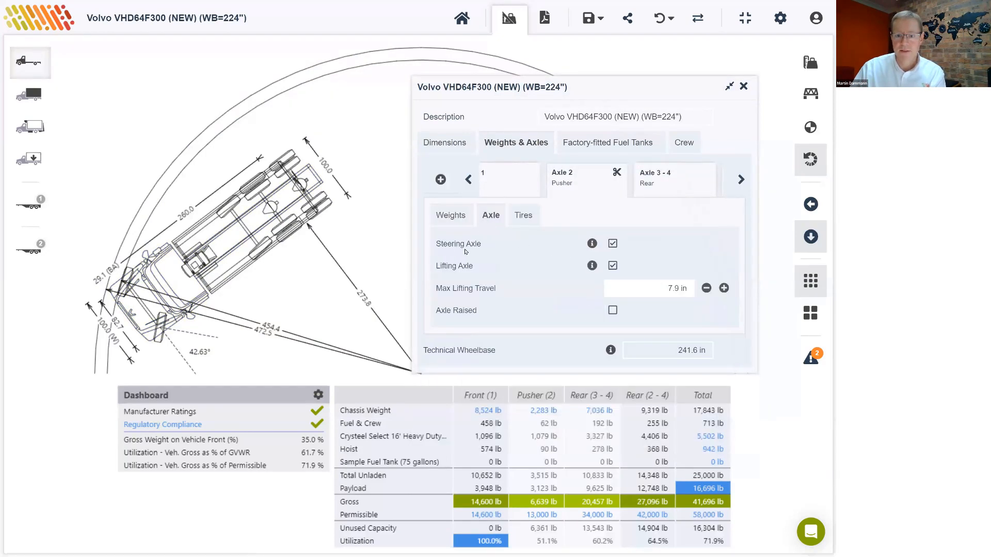
left_click(612, 244)
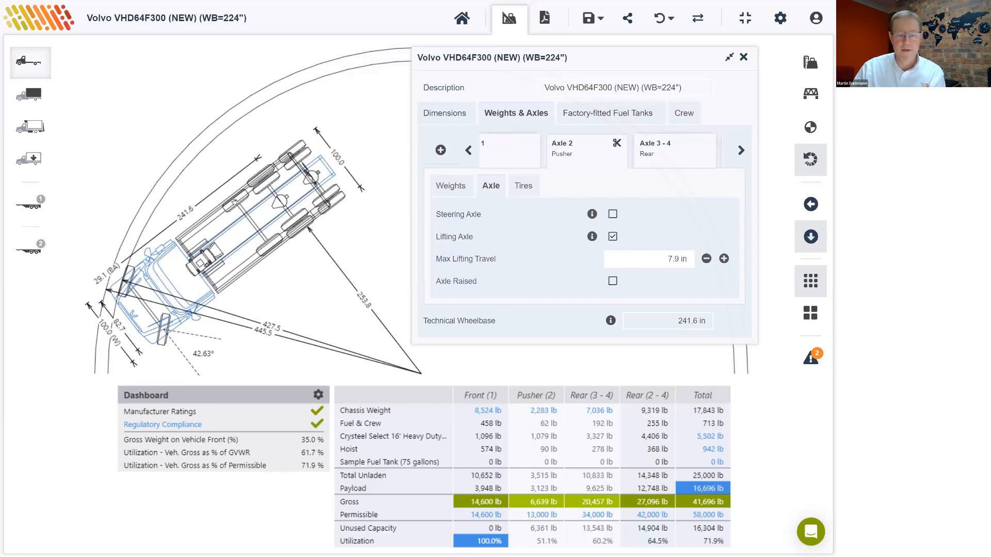
left_click(612, 213)
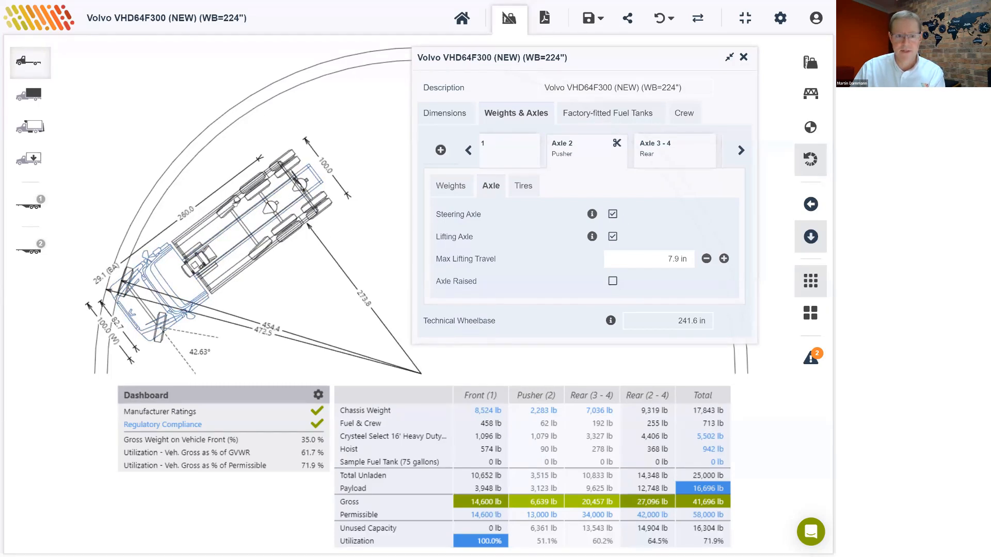
left_click(731, 61)
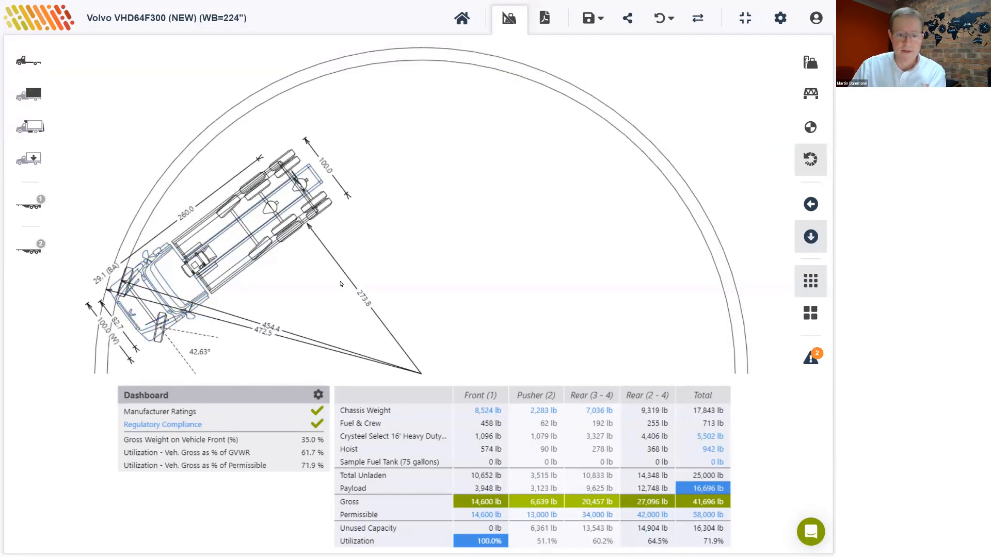
left_click(808, 205)
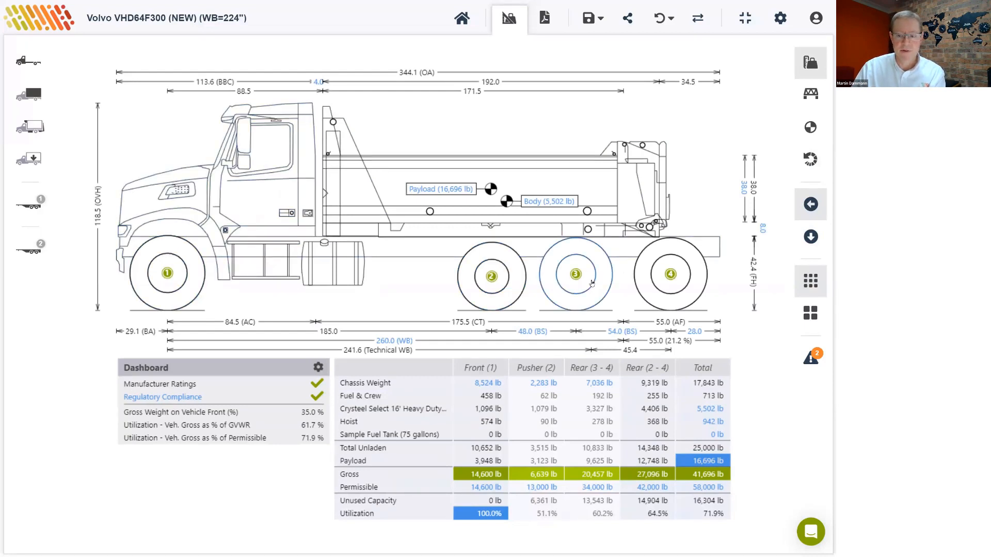
Override the original chassis weight with 8,850 lb on front axle 1 and 7,693 lb on rear axles 3 - 4.
left_click(163, 286)
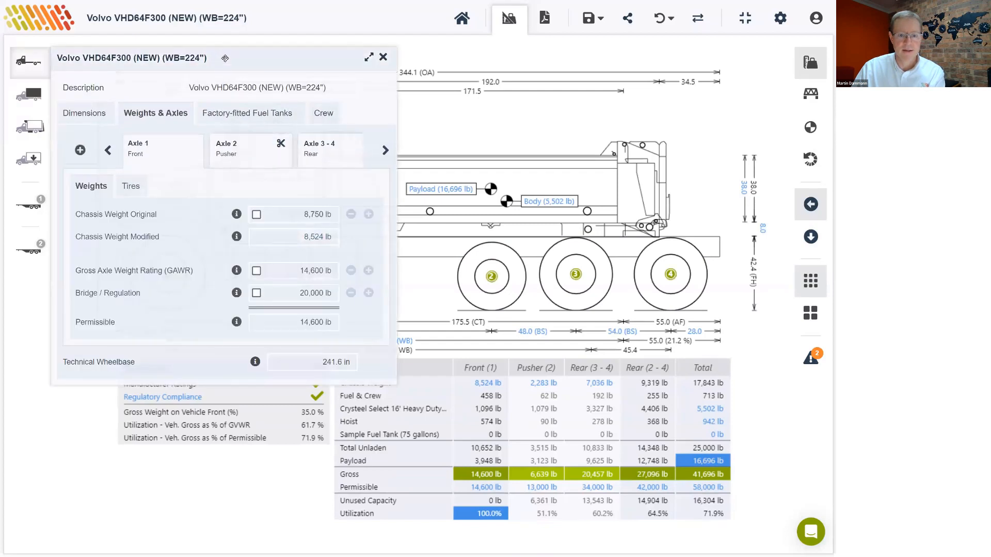
left_click(257, 214)
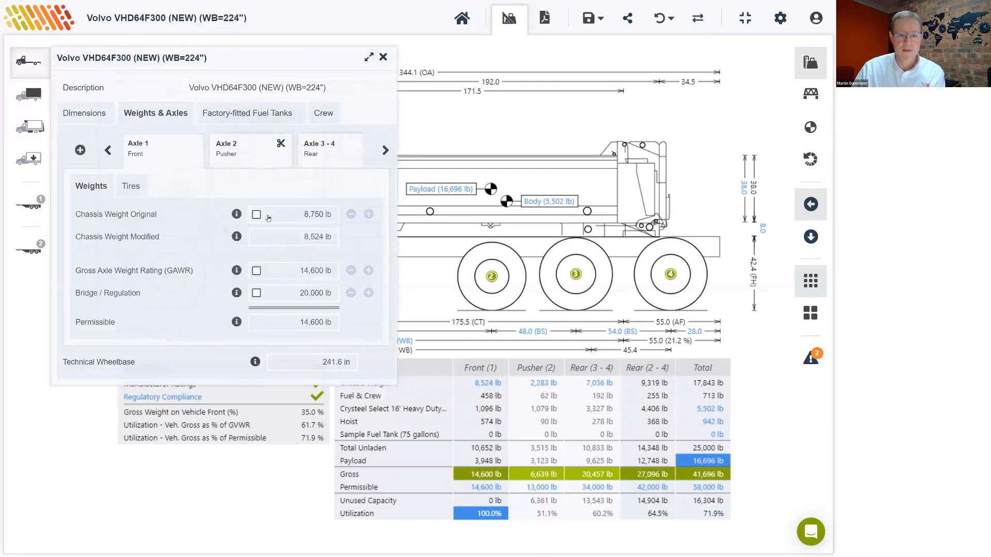
left_click(369, 215)
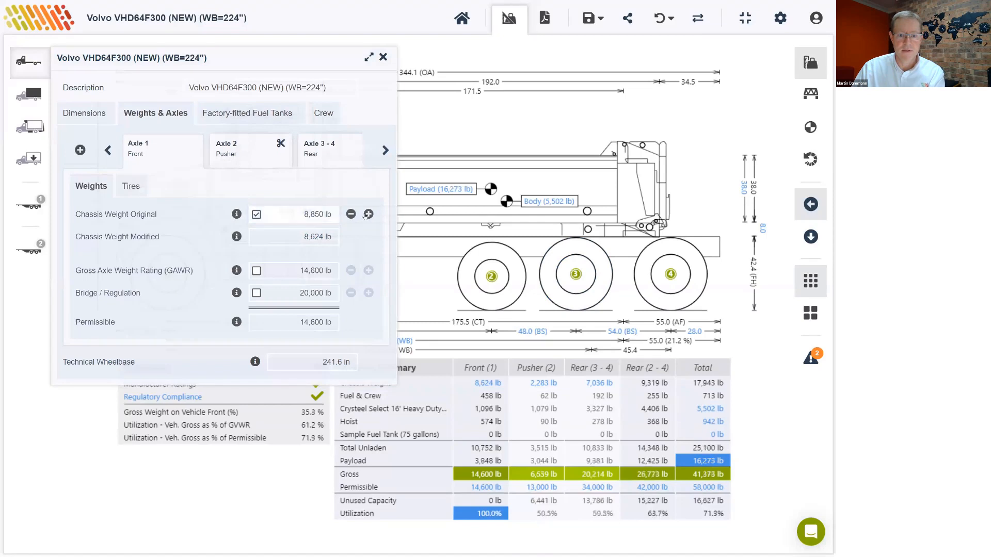
left_click(319, 150)
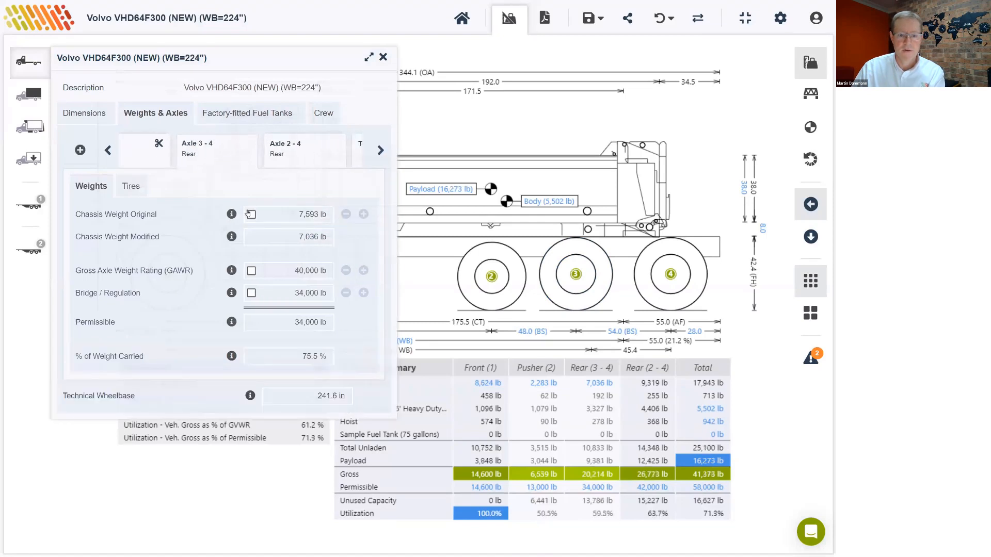
left_click(251, 215)
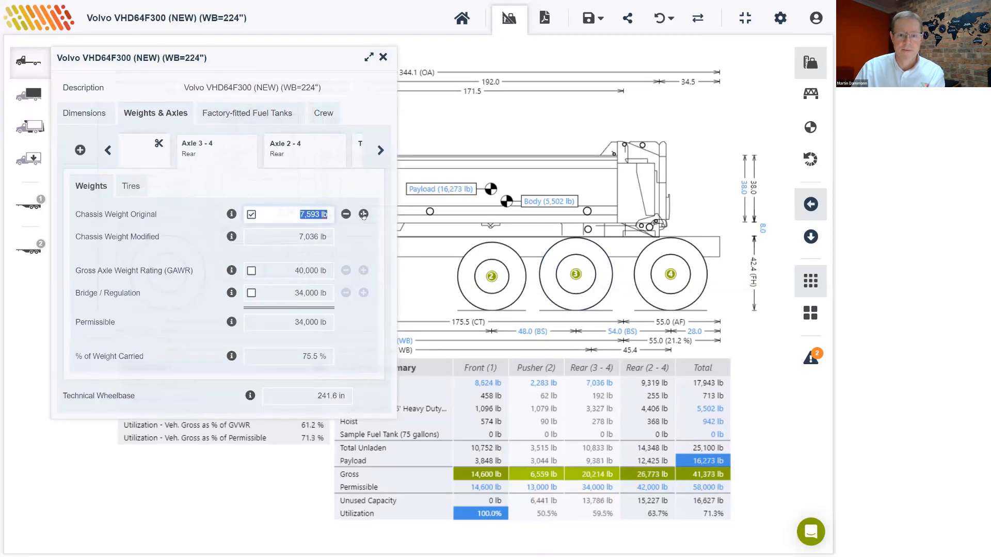
left_click(363, 214)
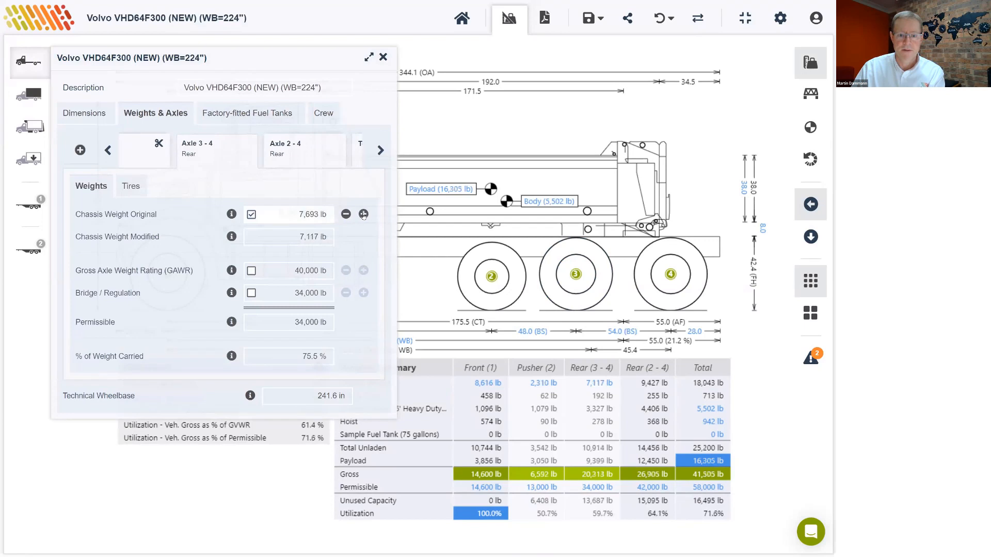
left_click(383, 57)
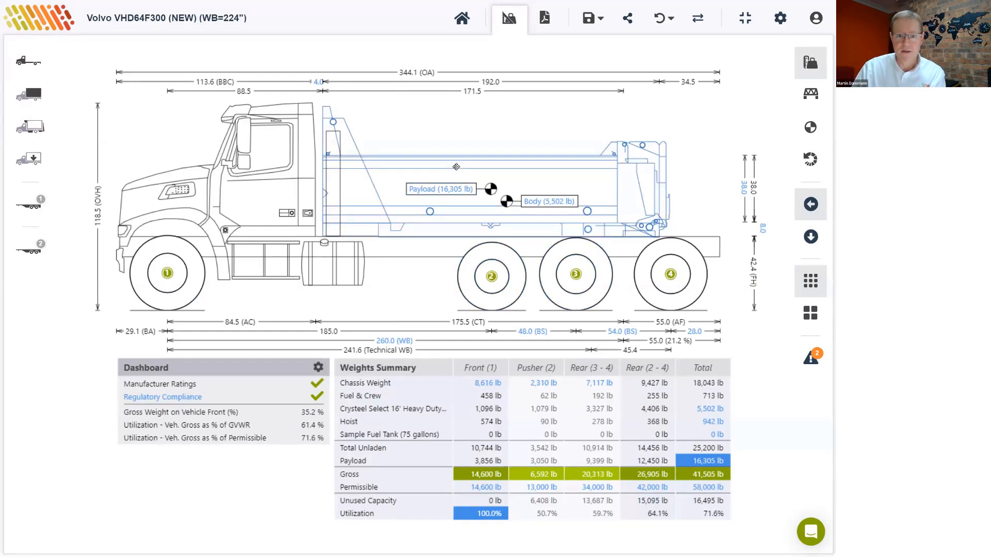
Replace the dump body with the Crysteel Apex 19'6" Heavy Duty Dump Body, positioned 8 in behind the cab.
left_click(457, 167)
left_click(348, 90)
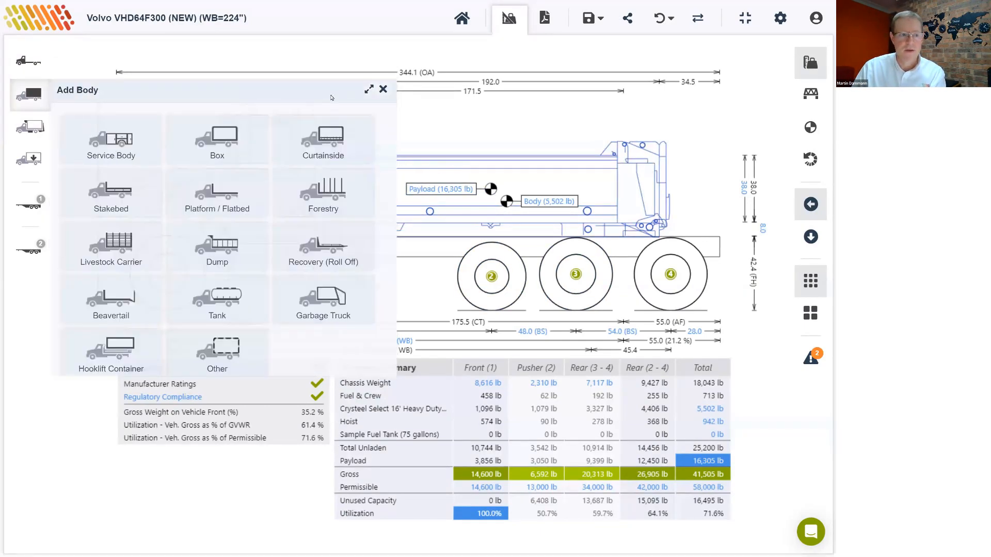
left_click(35, 97)
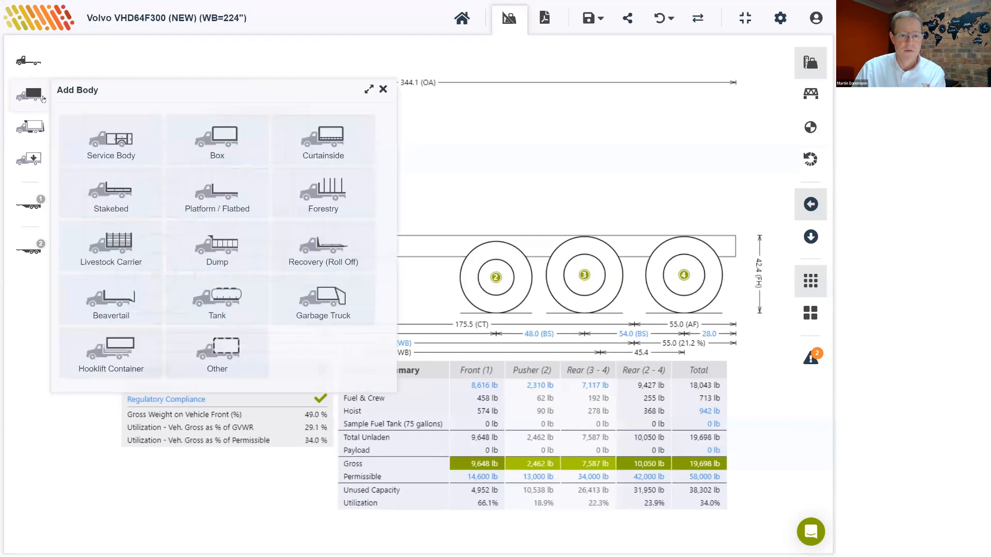
left_click(219, 256)
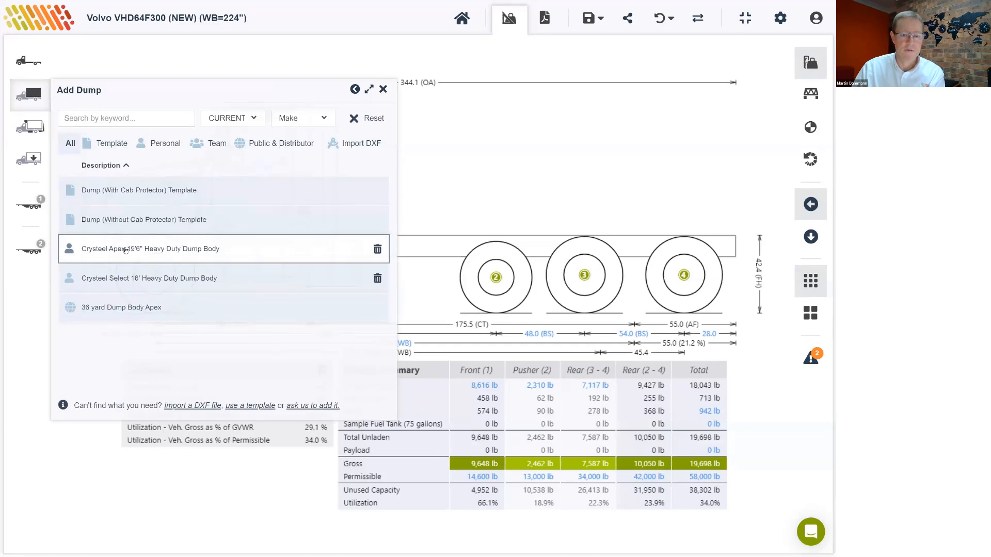
left_click(134, 249)
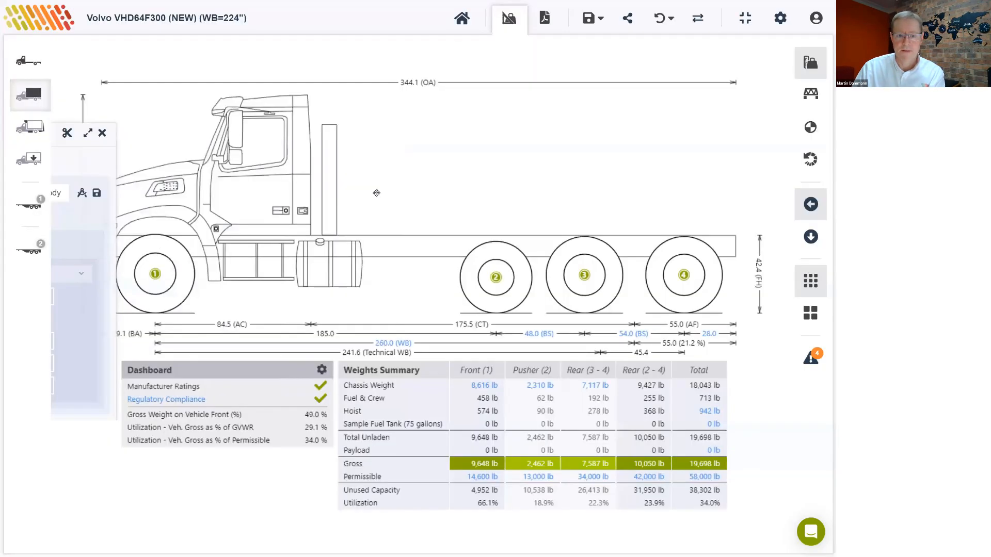
left_click_drag(379, 188, 392, 188)
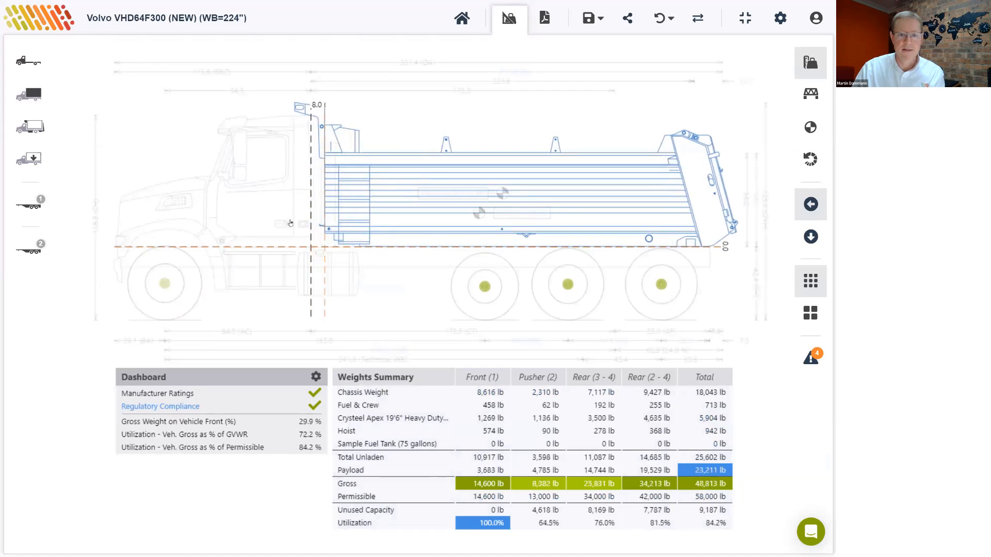
left_click_drag(323, 179, 307, 200)
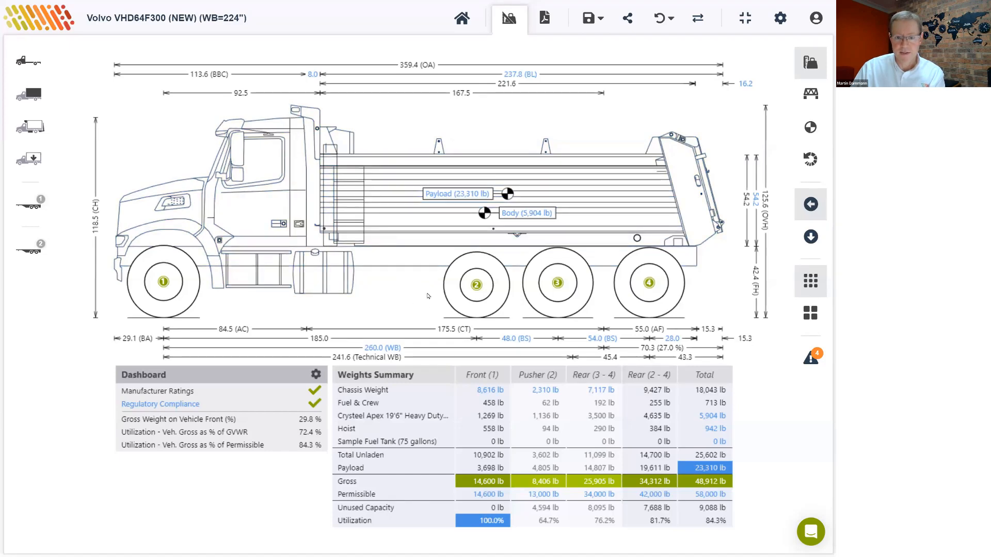
Add a second pusher axle to the chassis ahead of the existing pusher.
left_click(22, 62)
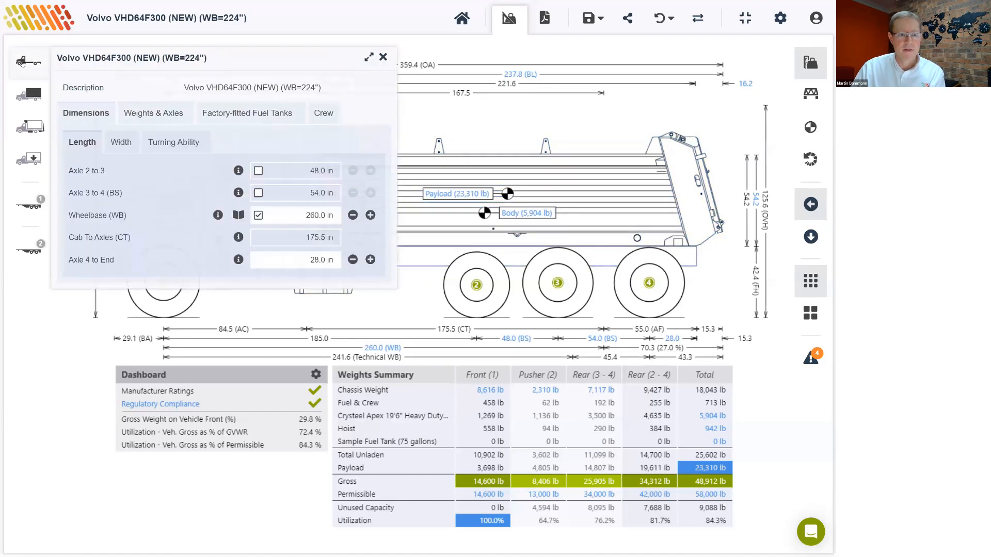
left_click(120, 115)
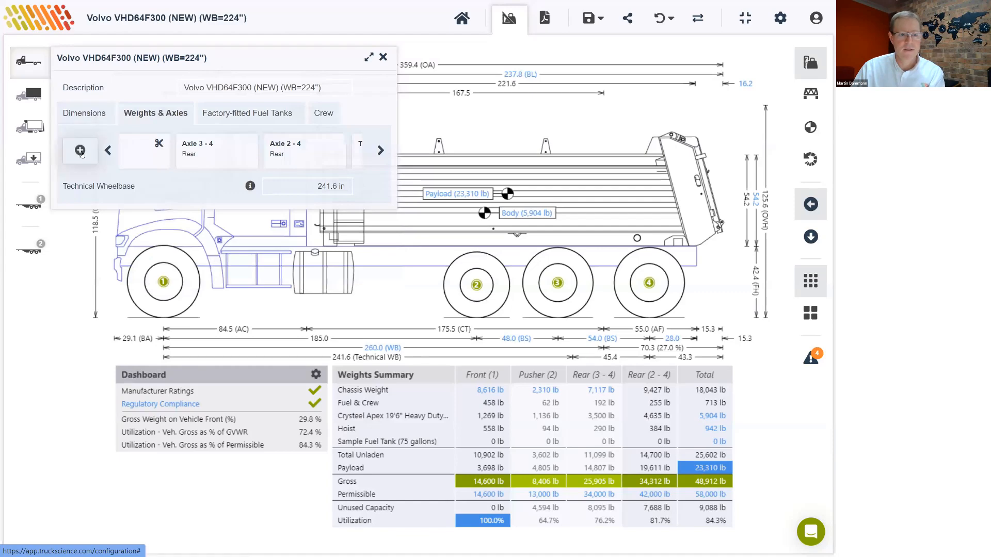
mouse_move(80, 152)
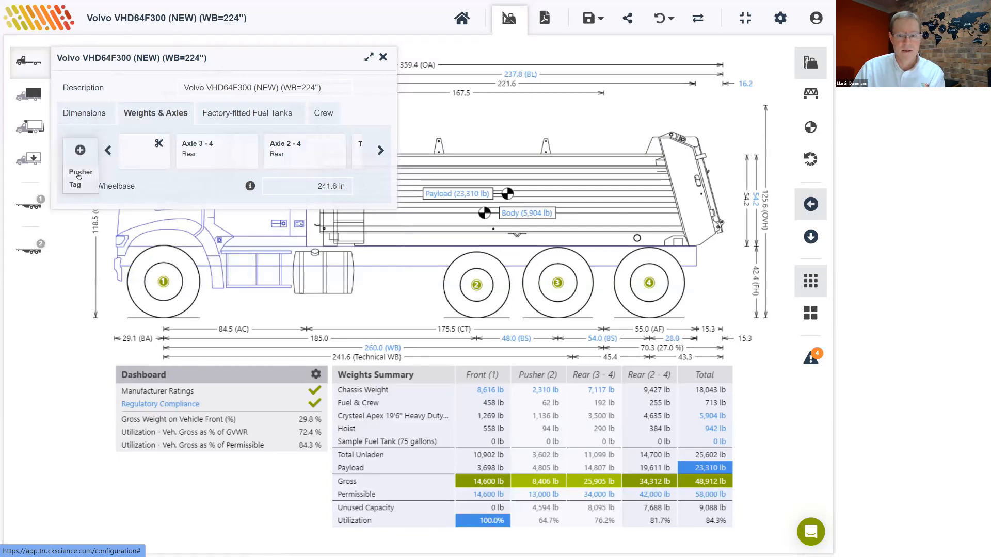
left_click(79, 174)
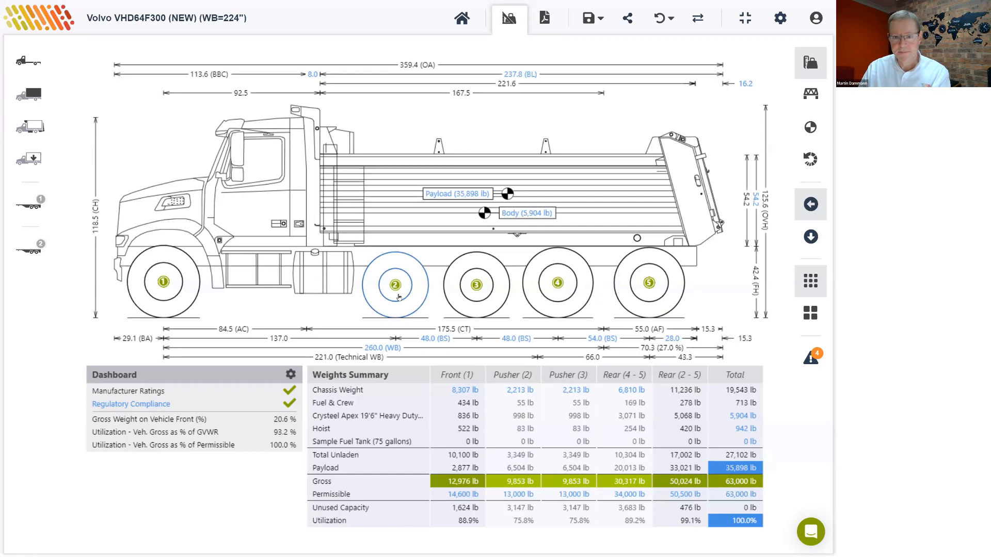
Check the turning radius drawing of the truck with two pushers and return to the side view.
mouse_move(466, 195)
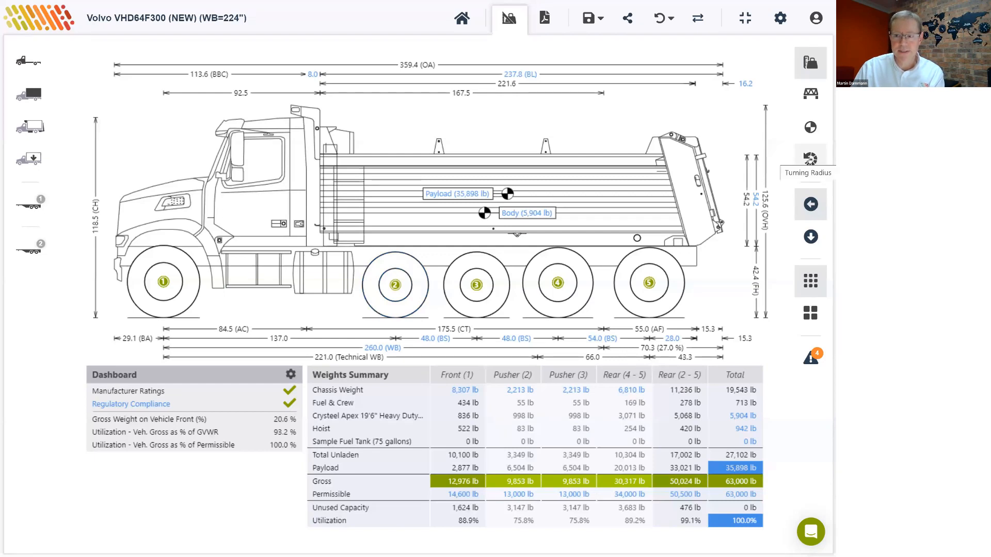
left_click(810, 159)
left_click(705, 157)
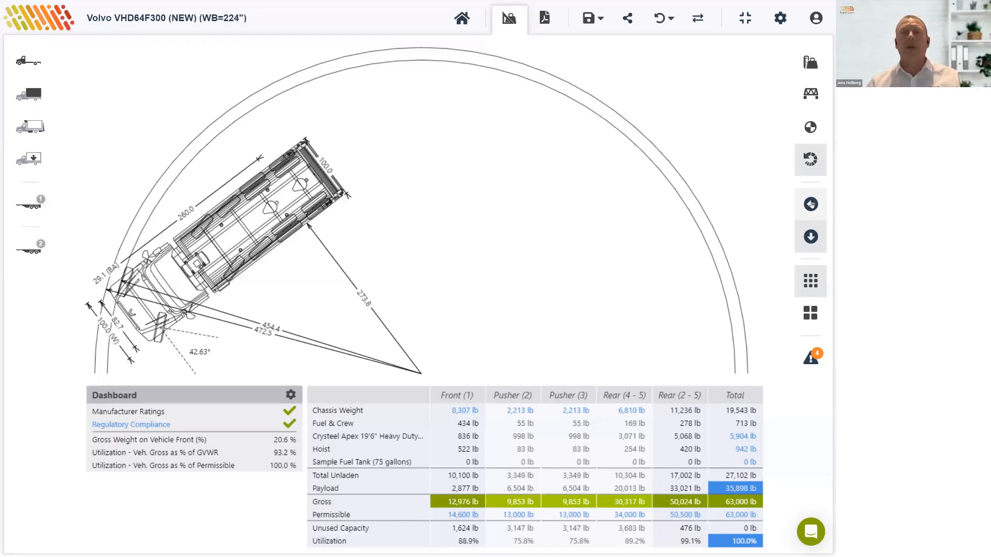
left_click(811, 205)
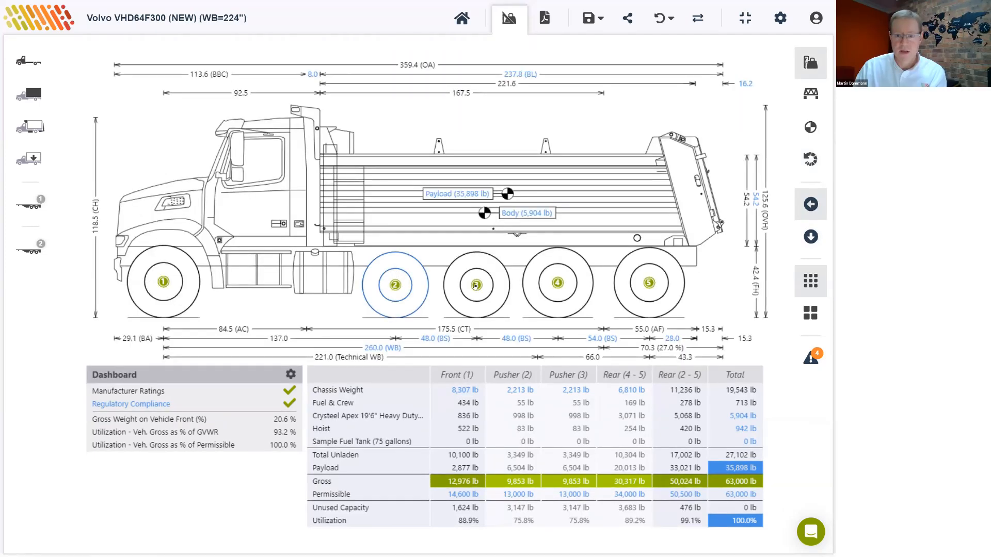
Try raising the % of Weight Carried on pusher axle 2 to 25.7 %, and restore its default value.
left_click(396, 274)
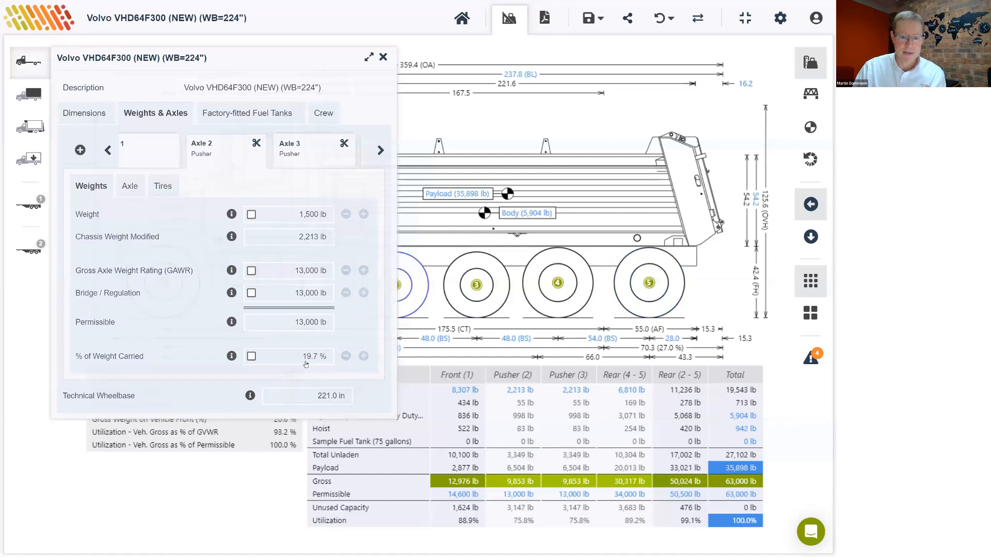
left_click(251, 356)
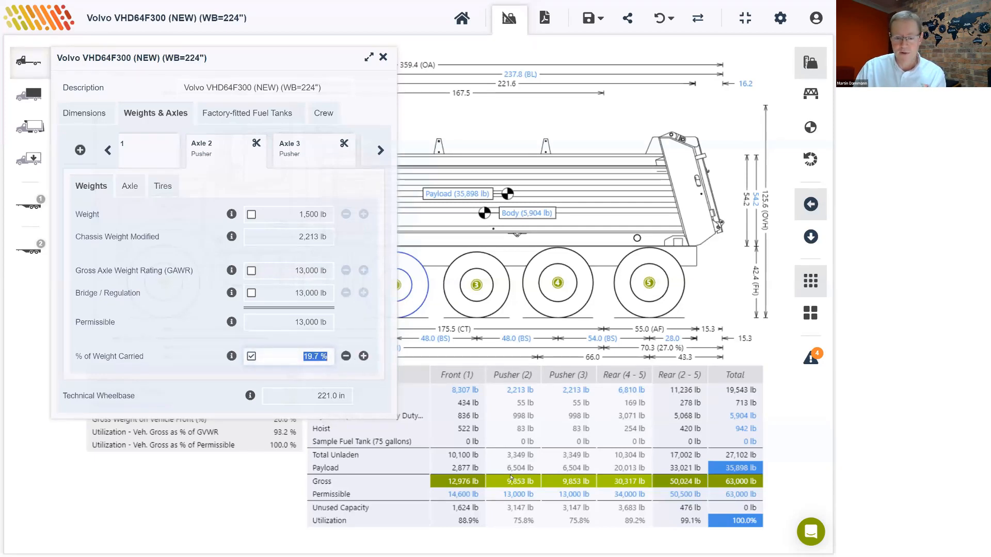
left_click(363, 356)
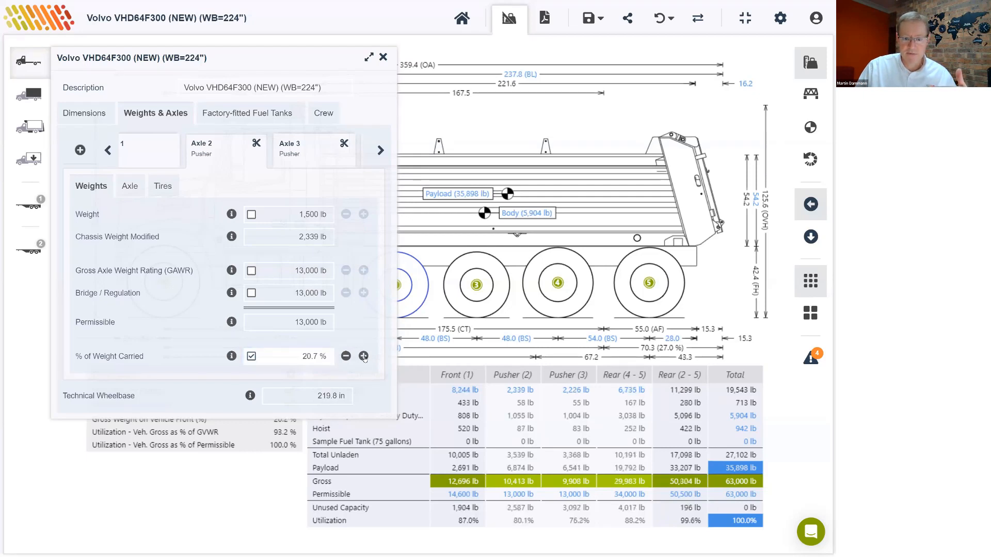
double_click(363, 356)
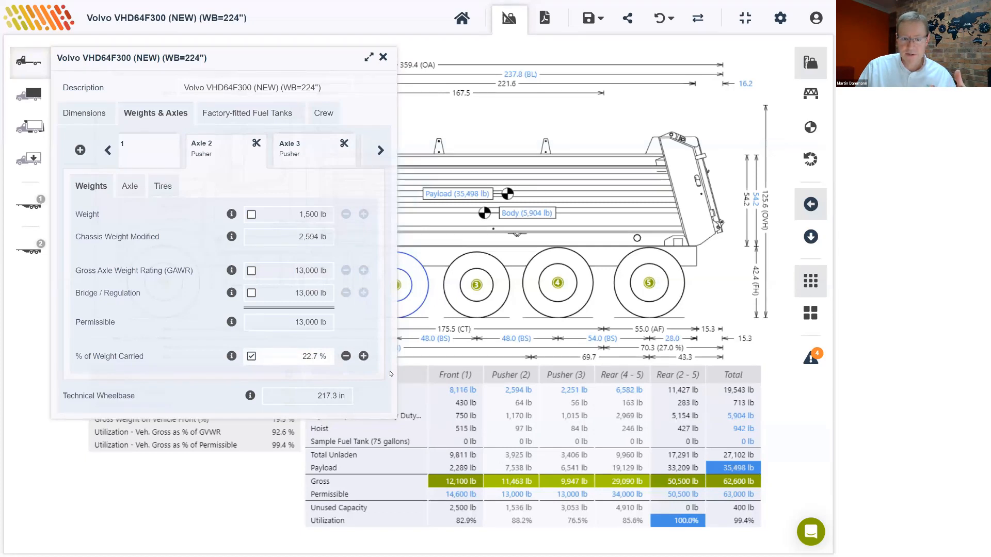
left_click(364, 356)
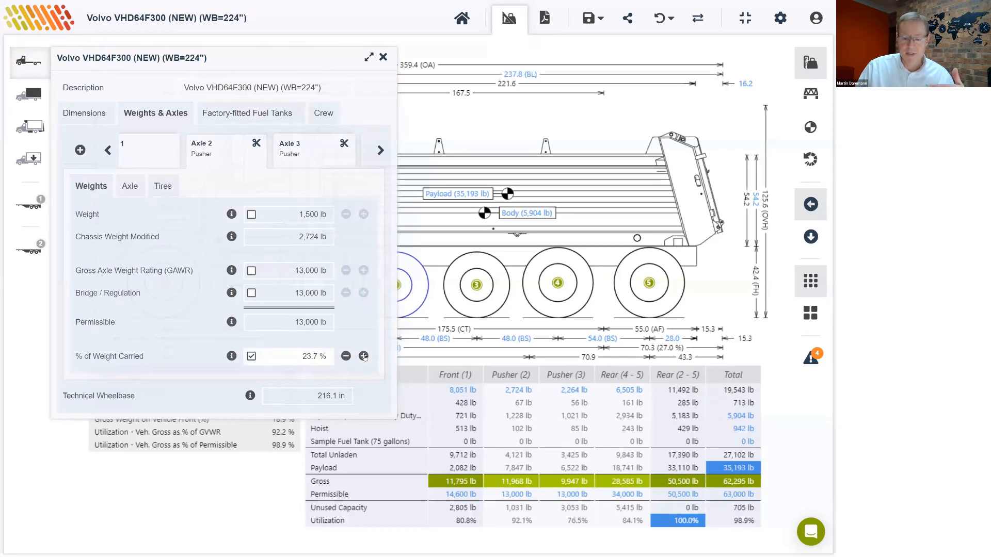
left_click(363, 356)
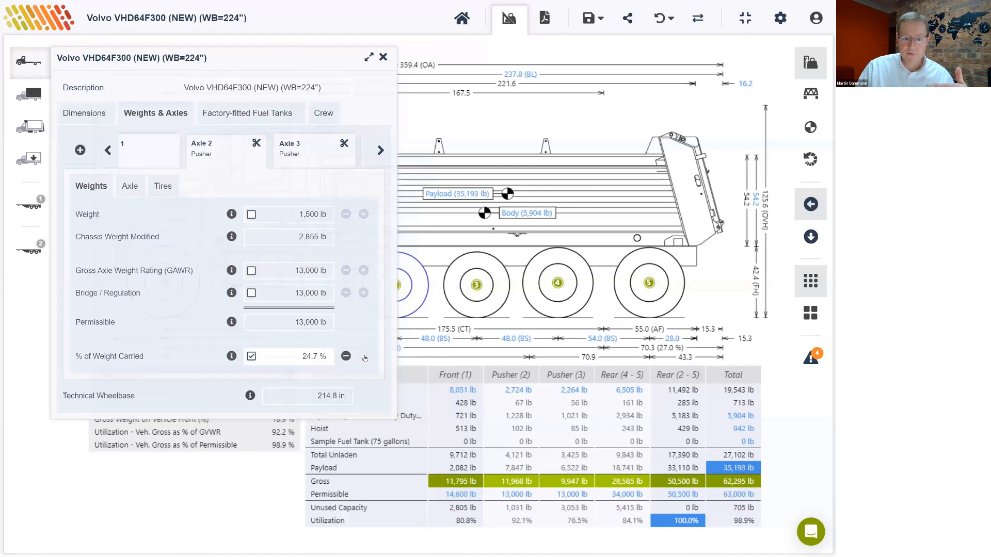
left_click(364, 357)
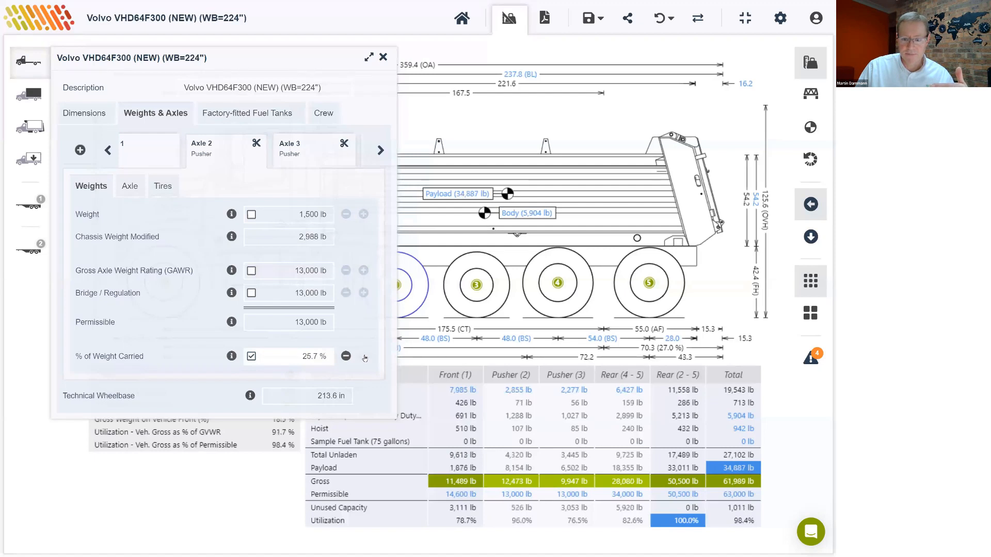
left_click(251, 356)
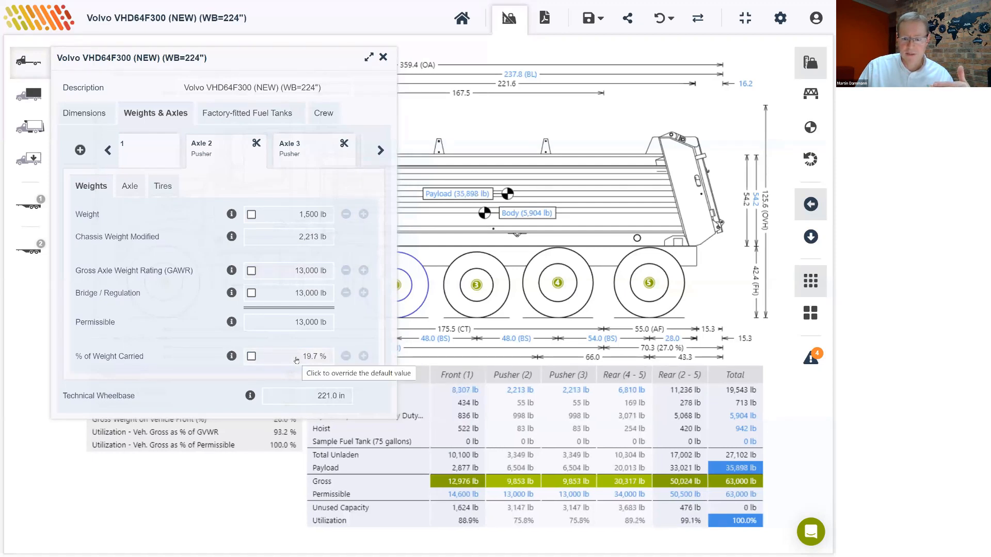
left_click(383, 57)
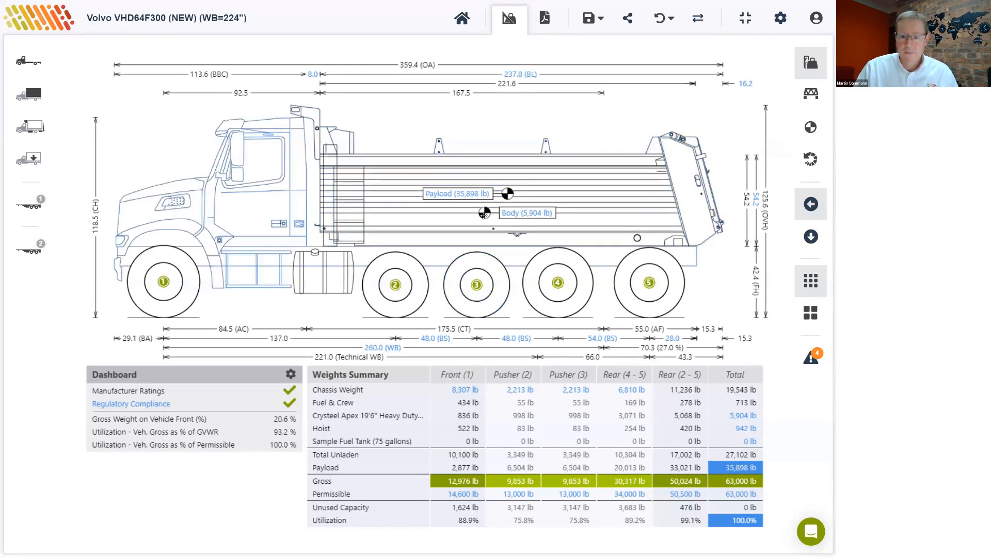
Replace the applied regulations with US - Idaho (ID) State Roads in the dashboard settings.
left_click(780, 18)
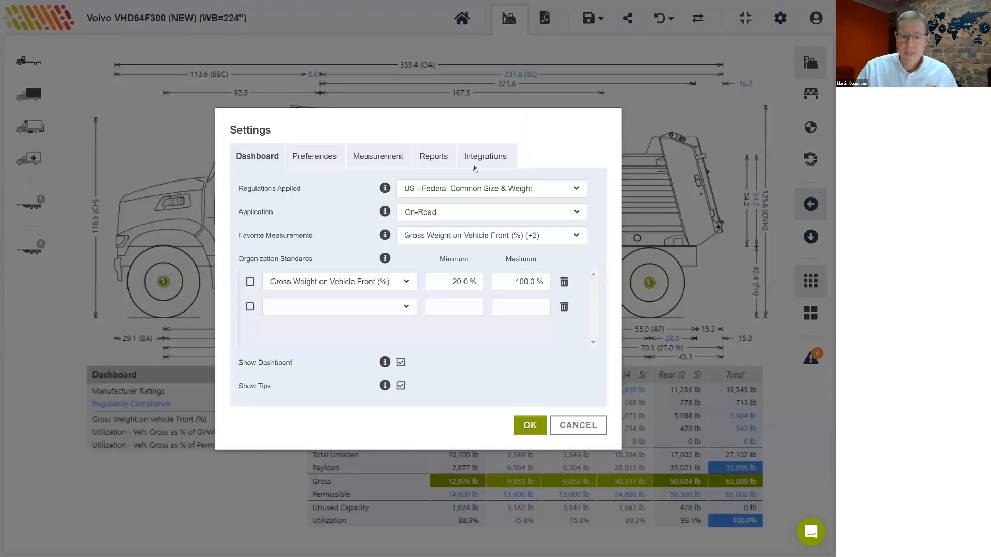
left_click(450, 188)
left_click(431, 231)
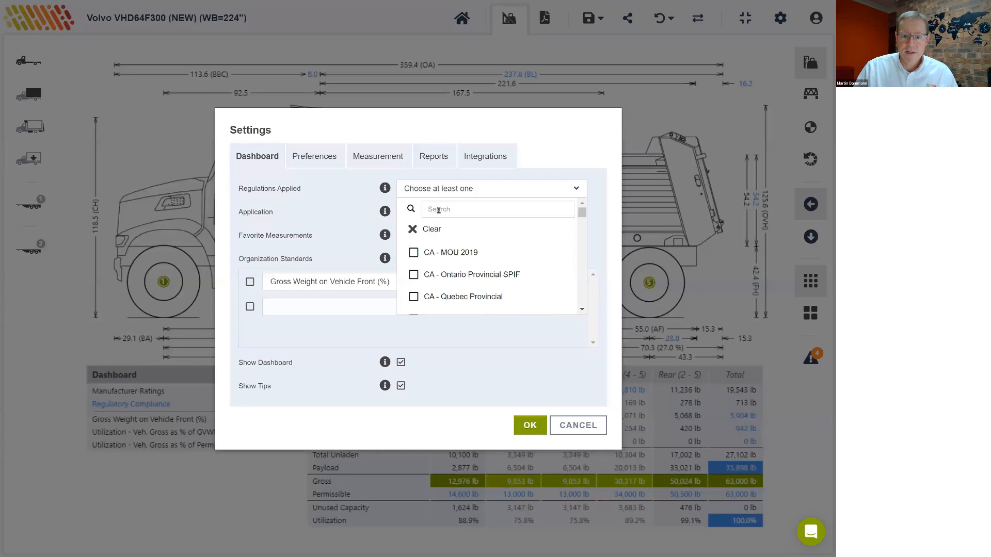
type("idah")
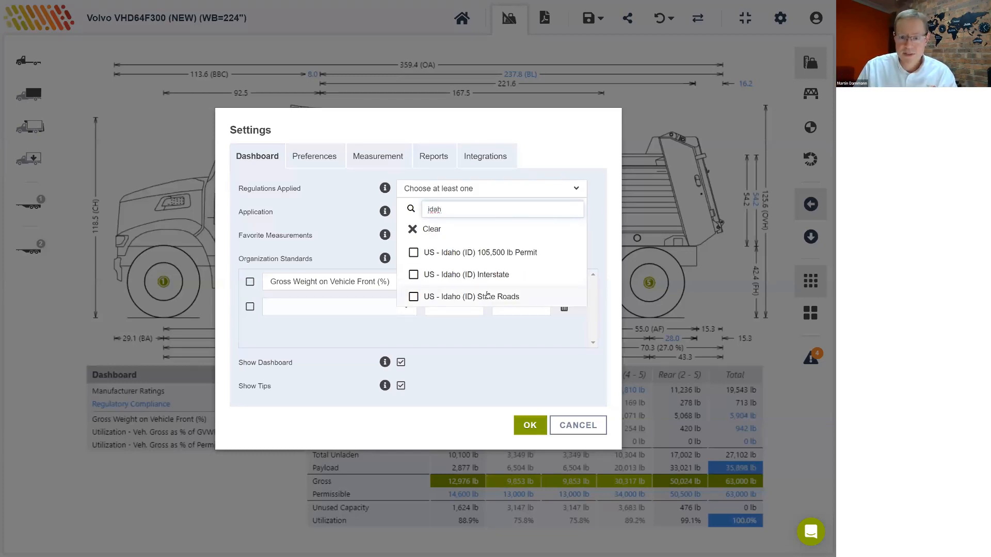
left_click(413, 297)
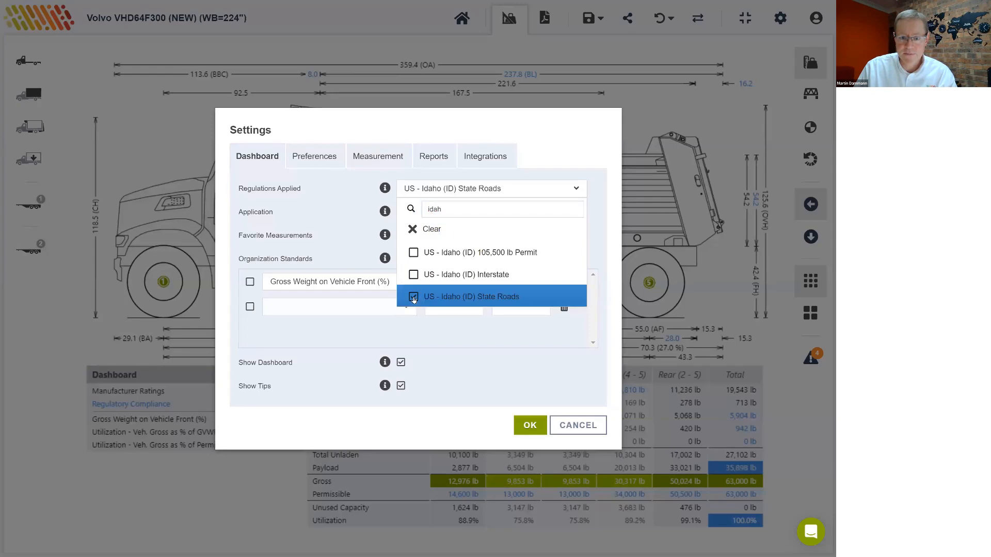
left_click(491, 352)
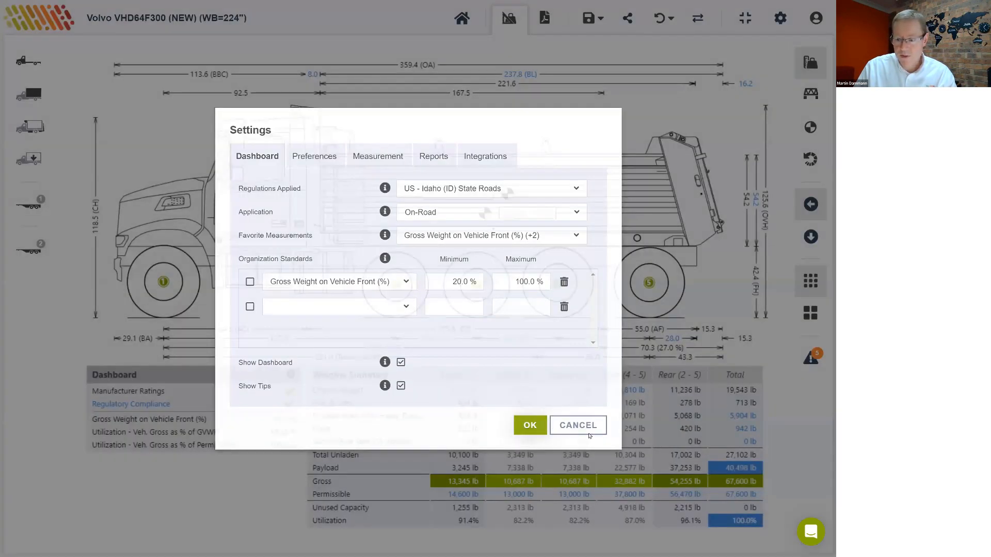
left_click(530, 426)
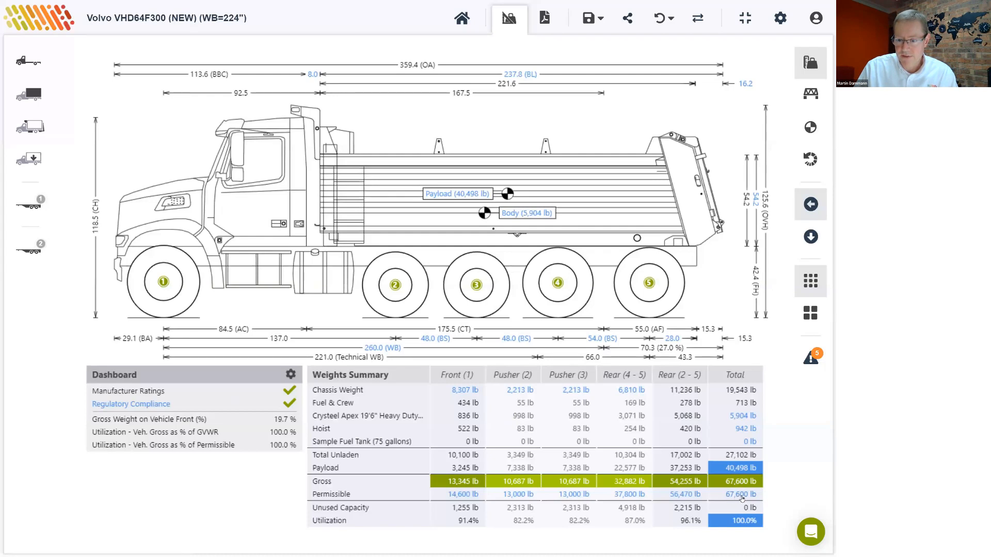
Set the tire width of pusher axle 2 to 11.6 in and check that axle's weight limits.
mouse_move(461, 195)
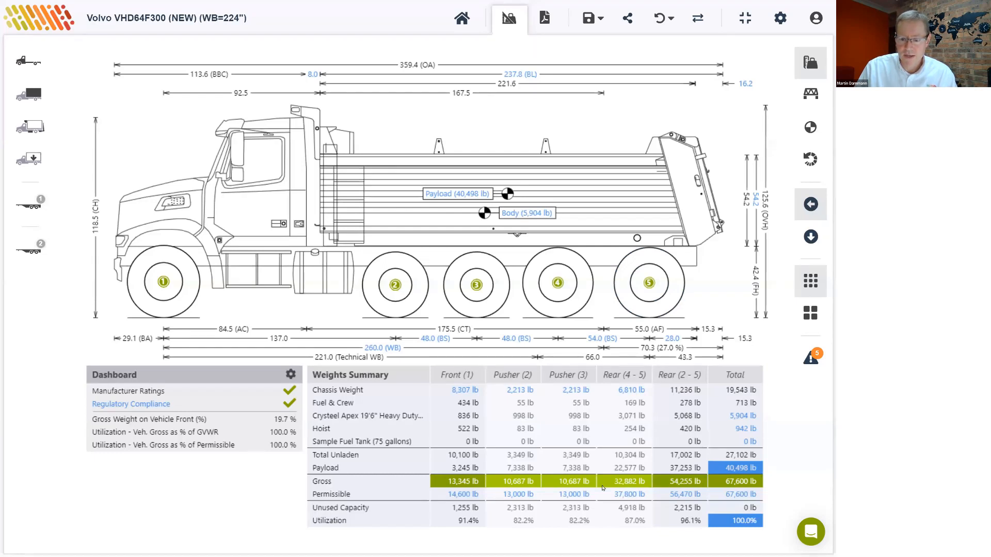
left_click(392, 301)
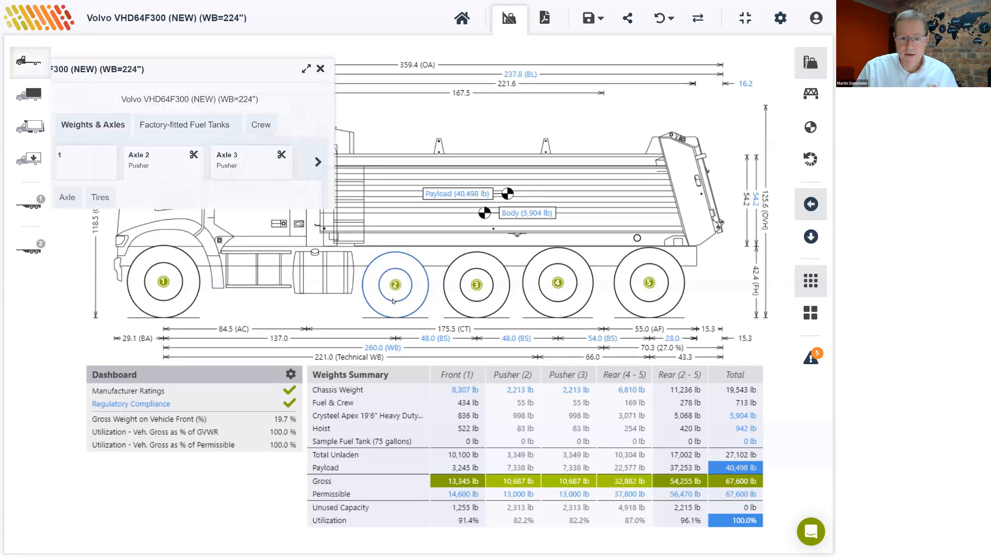
left_click(164, 186)
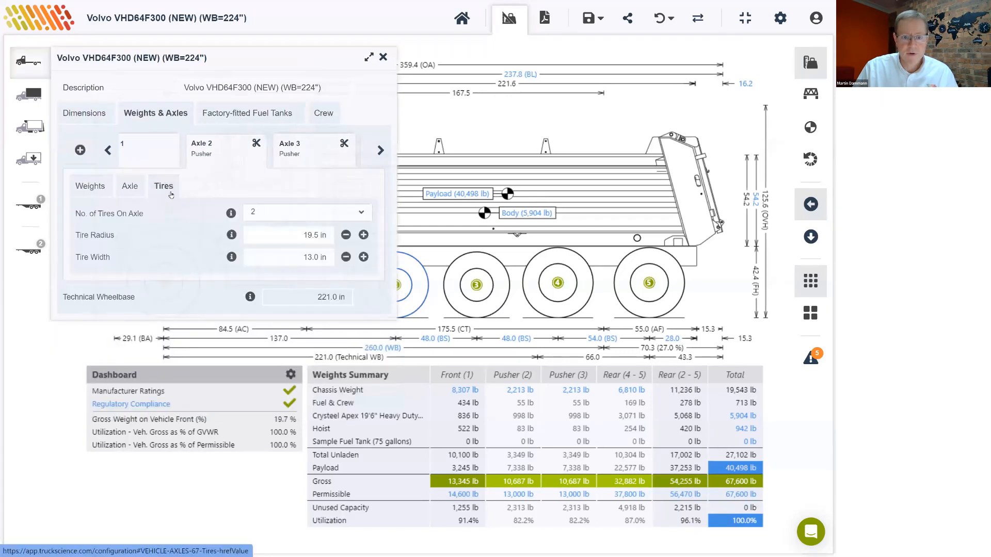
left_click(281, 254)
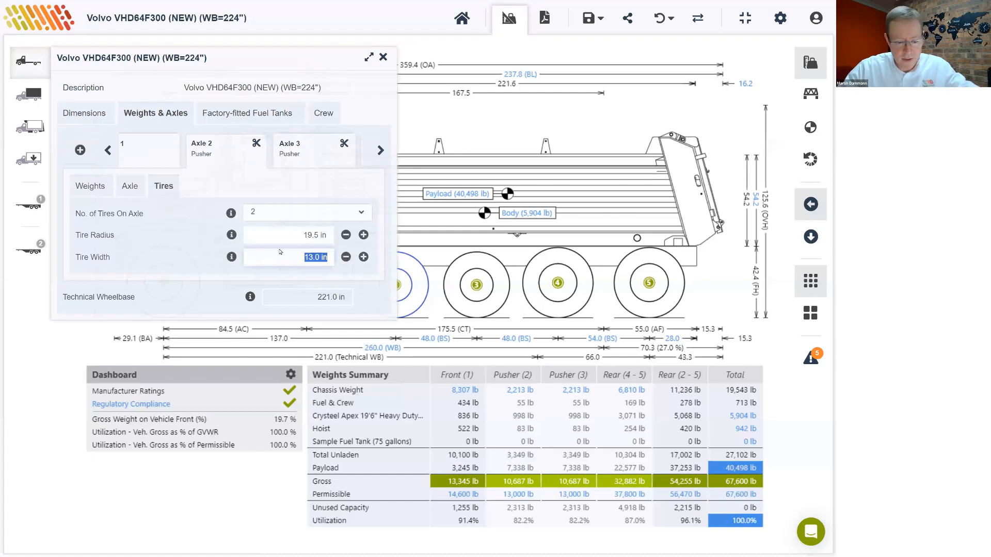
type("11")
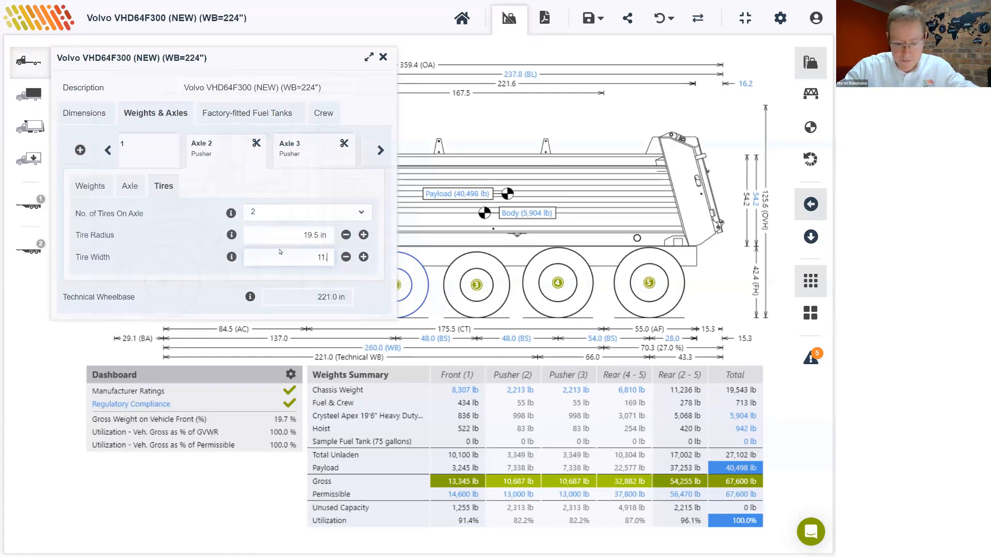
type(".6")
key("Return")
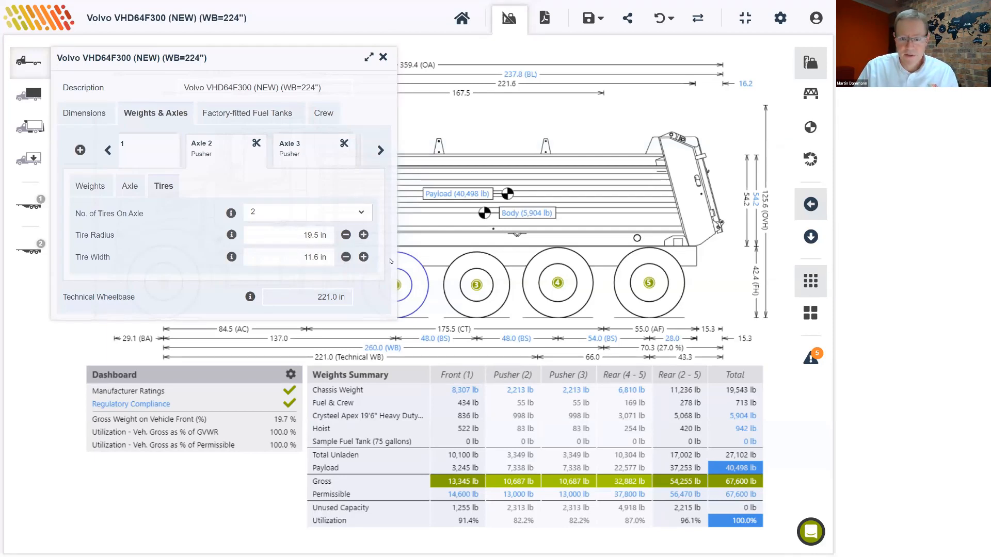
left_click(86, 187)
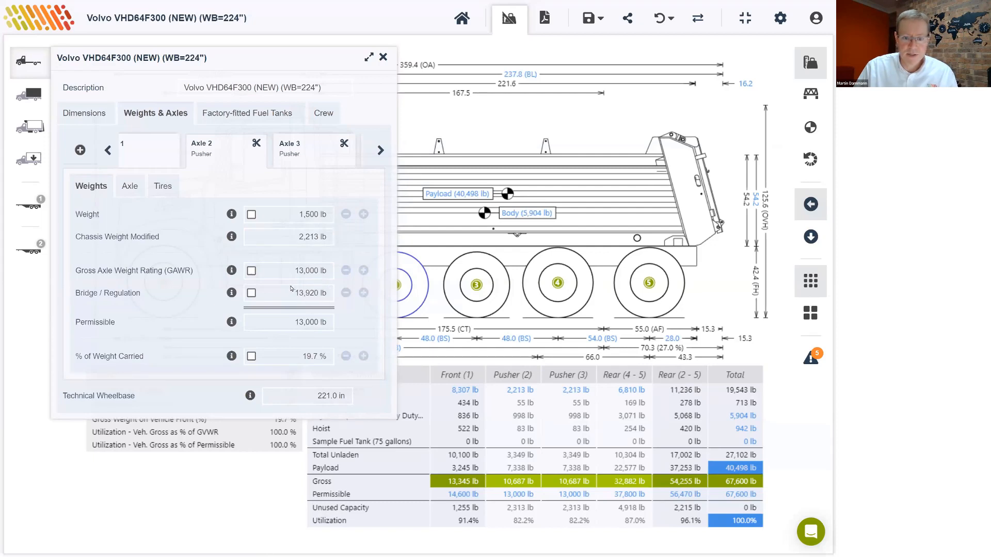
left_click(383, 57)
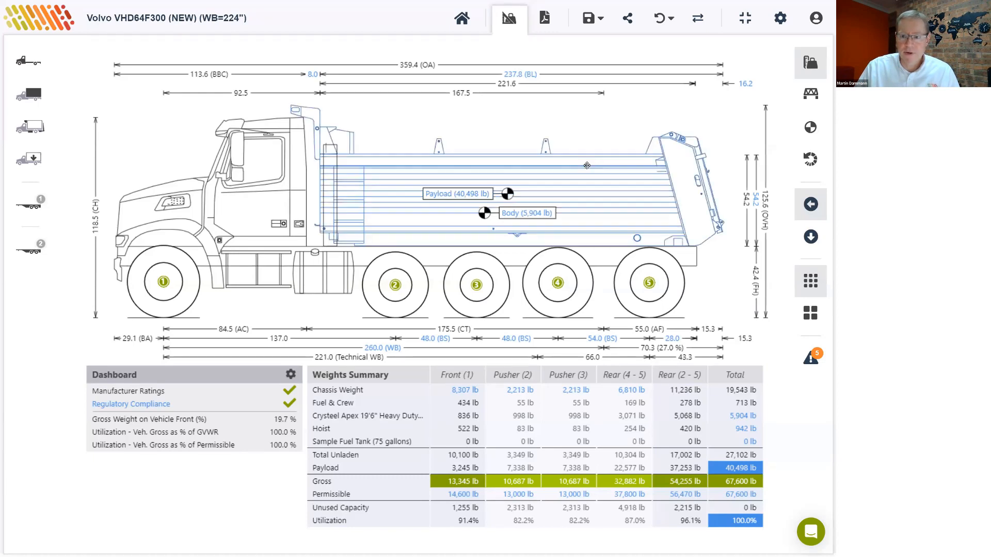
Override the default payload so it is fixed at 40,498 lb.
left_click(463, 195)
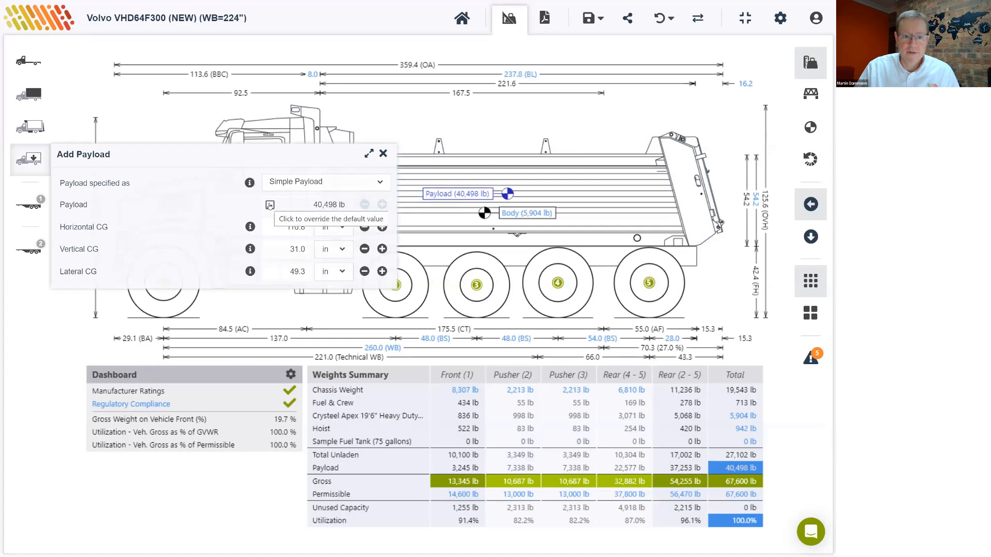
left_click(269, 205)
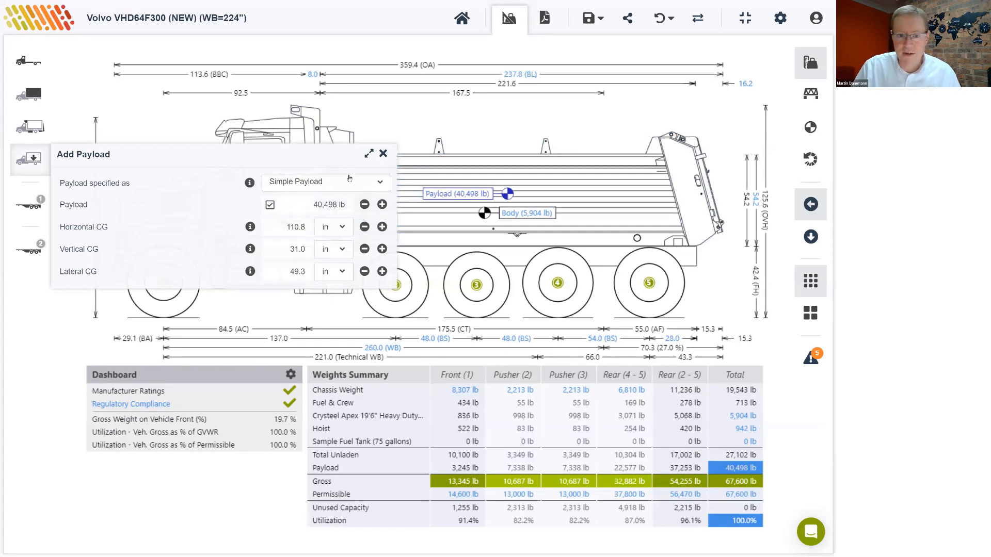
left_click(382, 154)
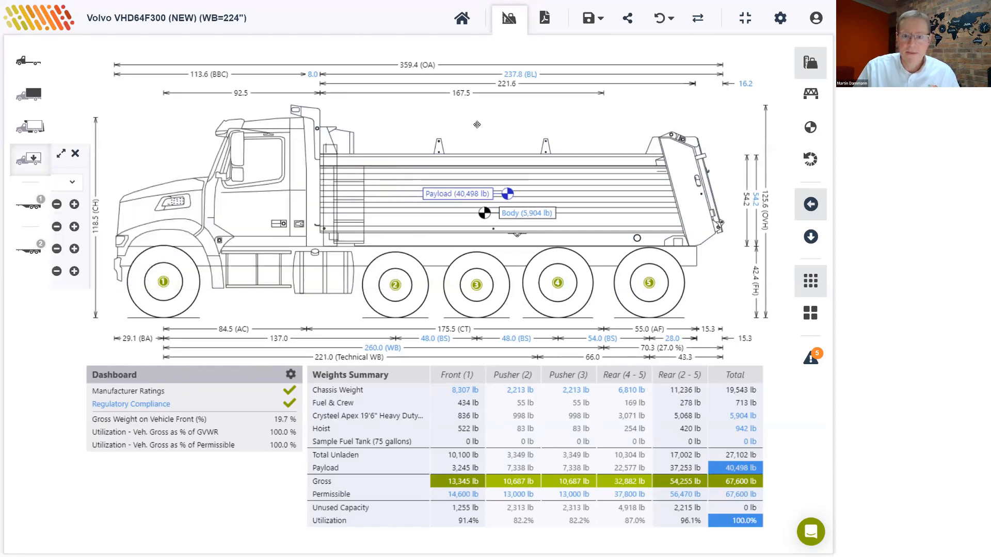
Add US - Idaho (ID) Interstate to the applied regulations and show the regulatory compliance breakdown in the dashboard.
left_click(779, 20)
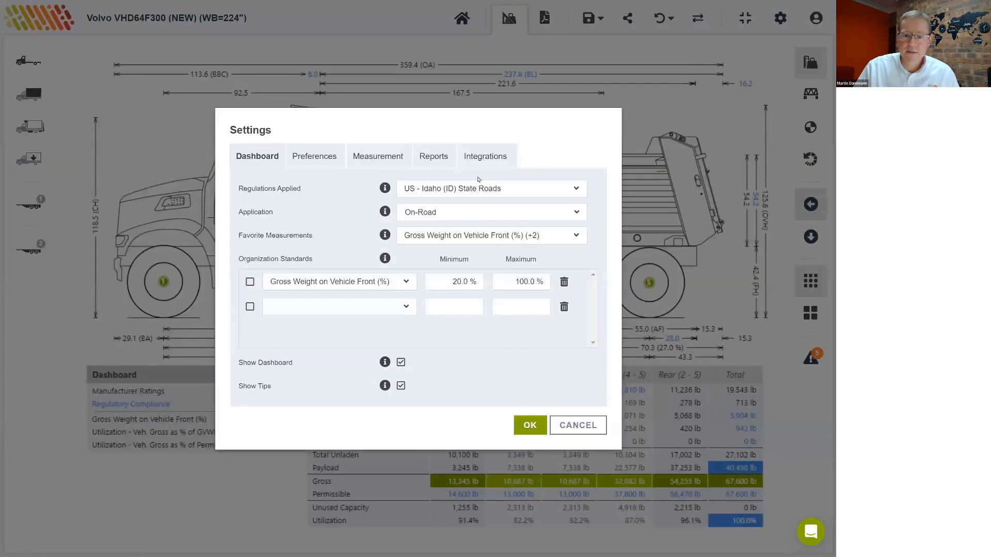
left_click(461, 195)
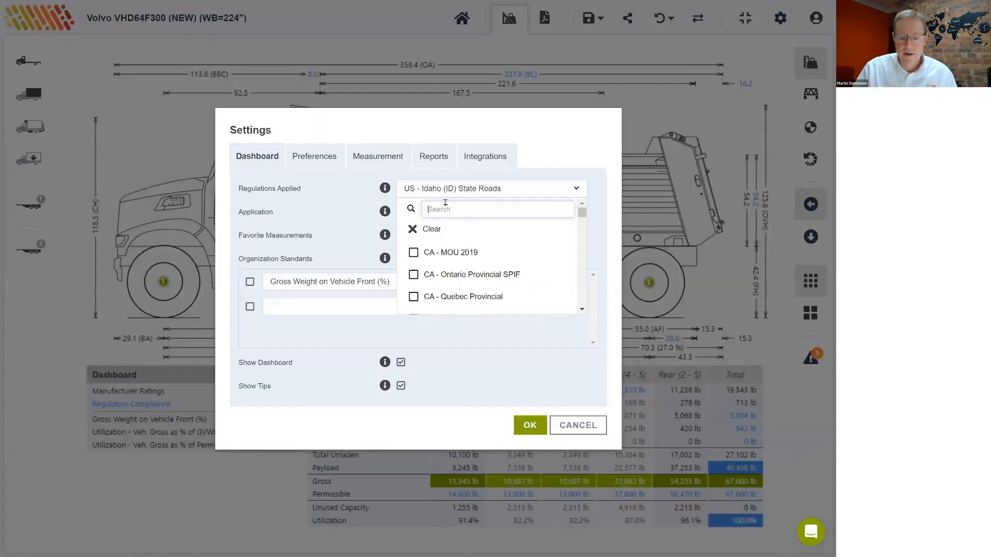
type("ida")
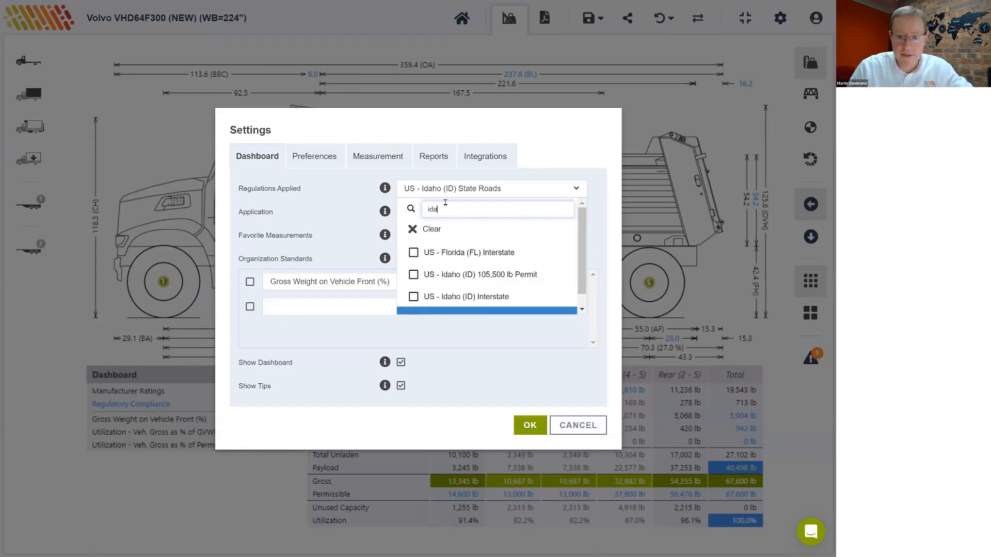
left_click(418, 298)
left_click(471, 354)
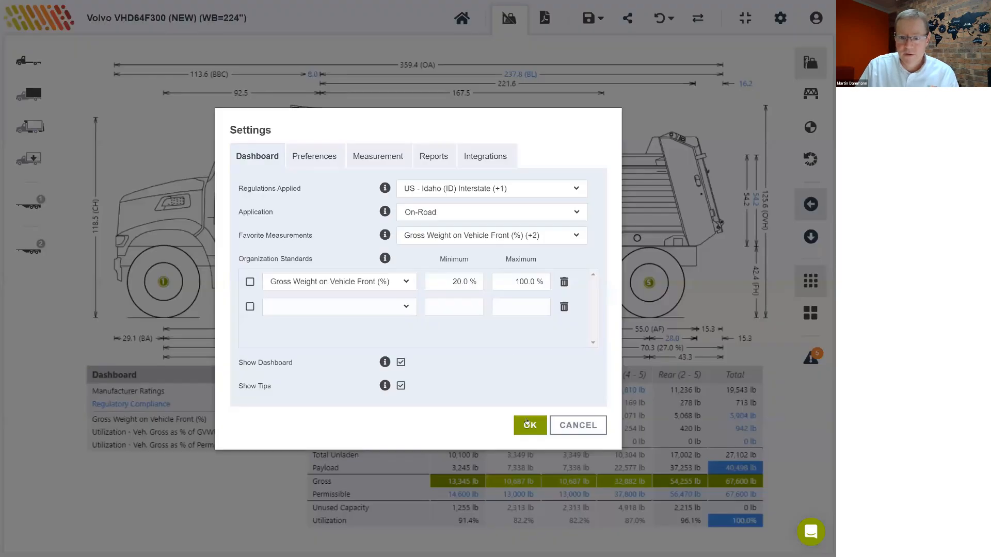
left_click(530, 421)
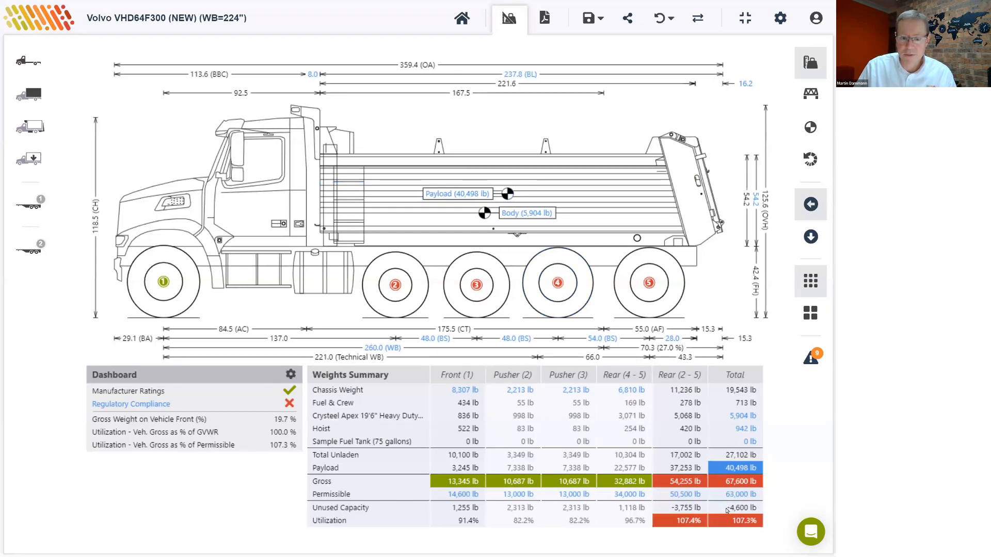
left_click(126, 407)
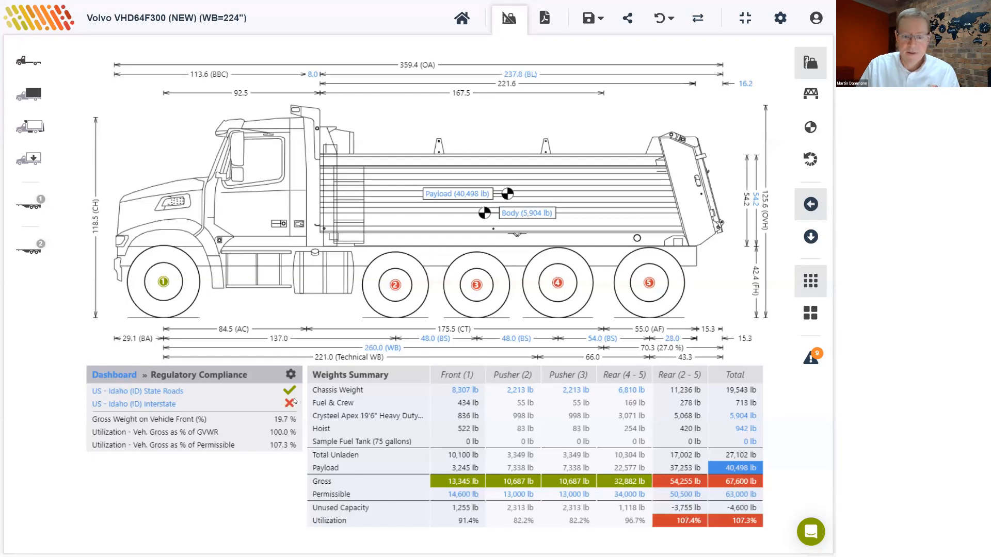
Remove the payload override to restore the automatically calculated default payload.
left_click(471, 195)
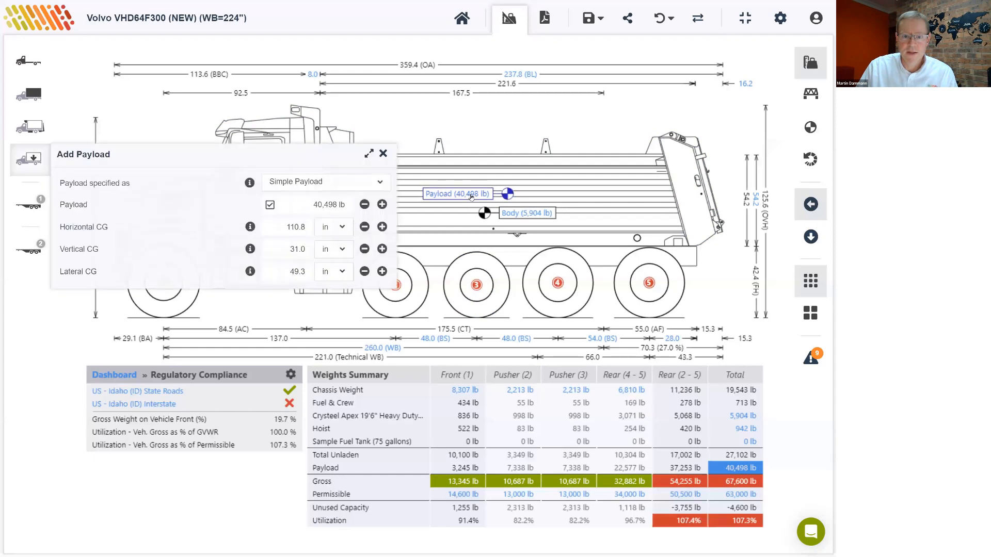
left_click(270, 205)
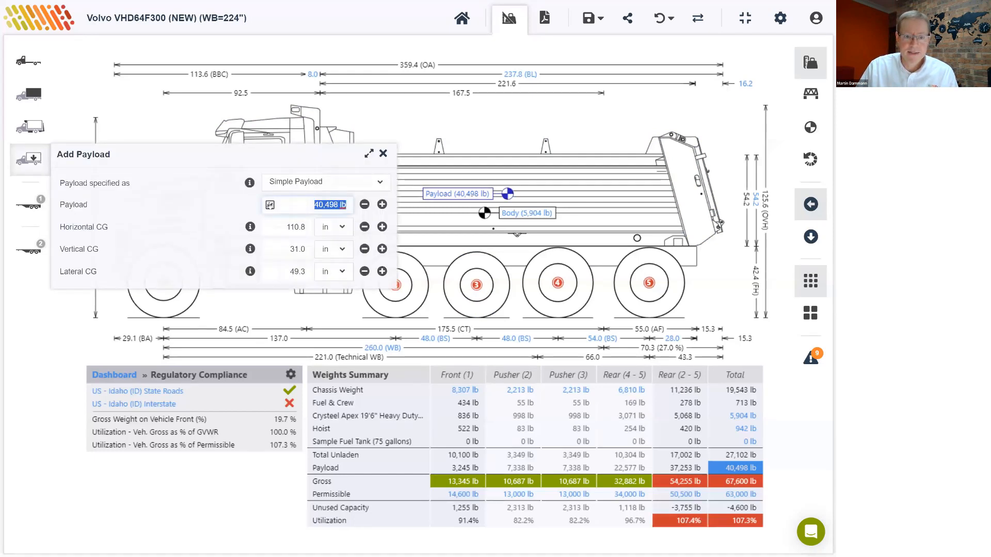
left_click(270, 206)
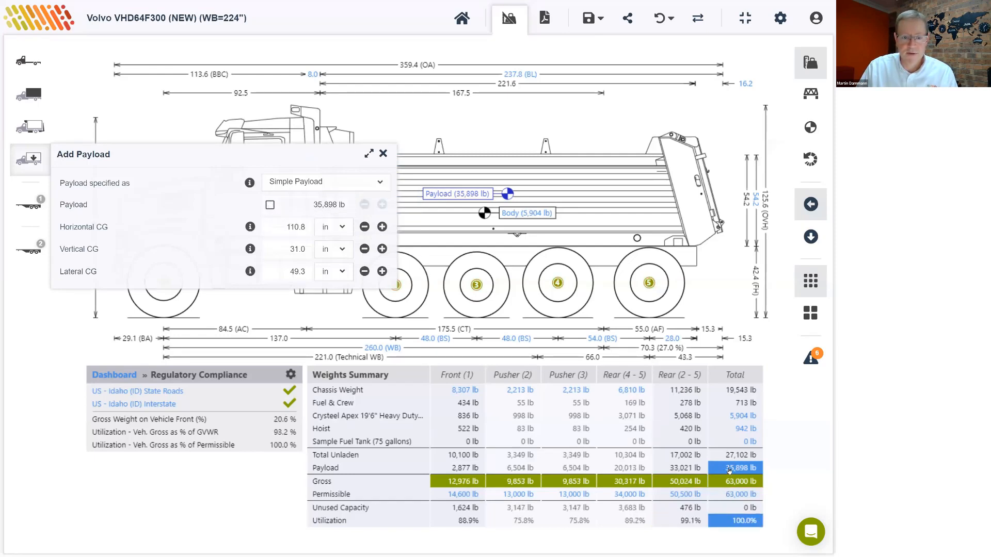
left_click(383, 154)
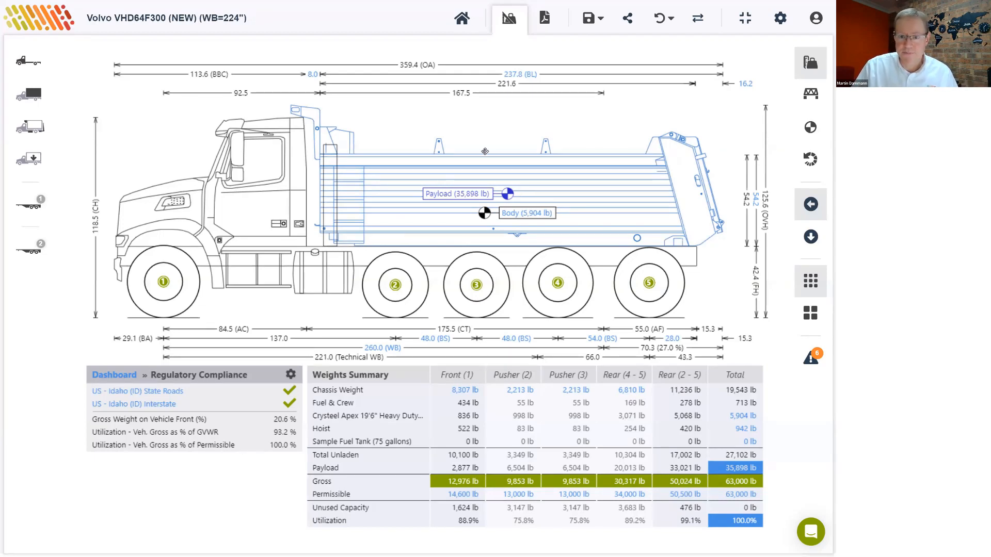
Clear the applied regulations and apply US - Minnesota (MN) State Roads instead.
left_click(779, 19)
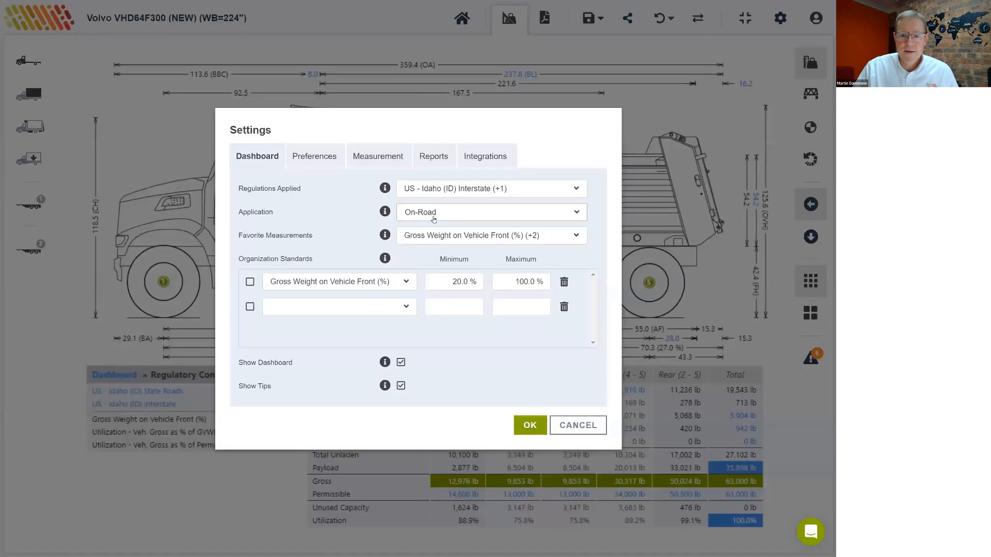
left_click(452, 193)
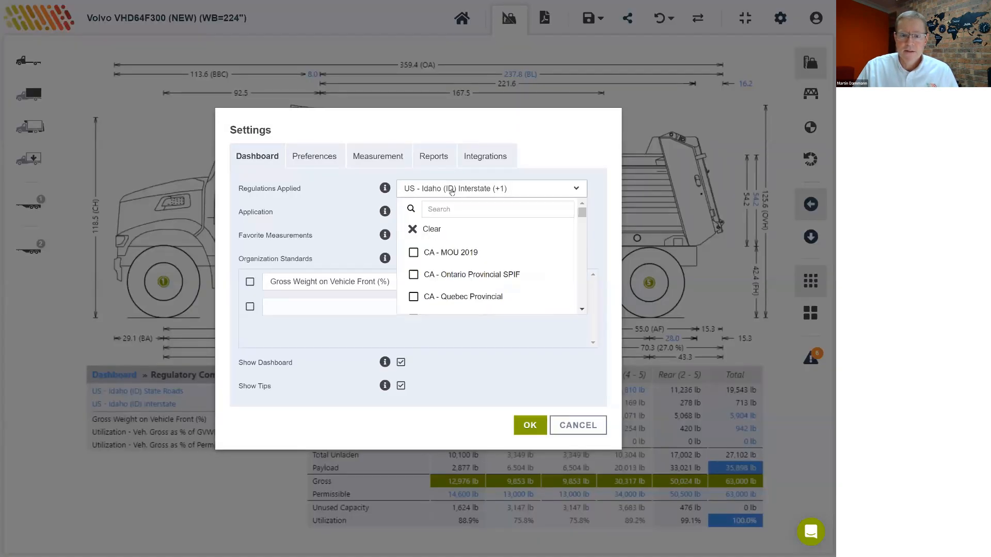
left_click(427, 230)
left_click(434, 209)
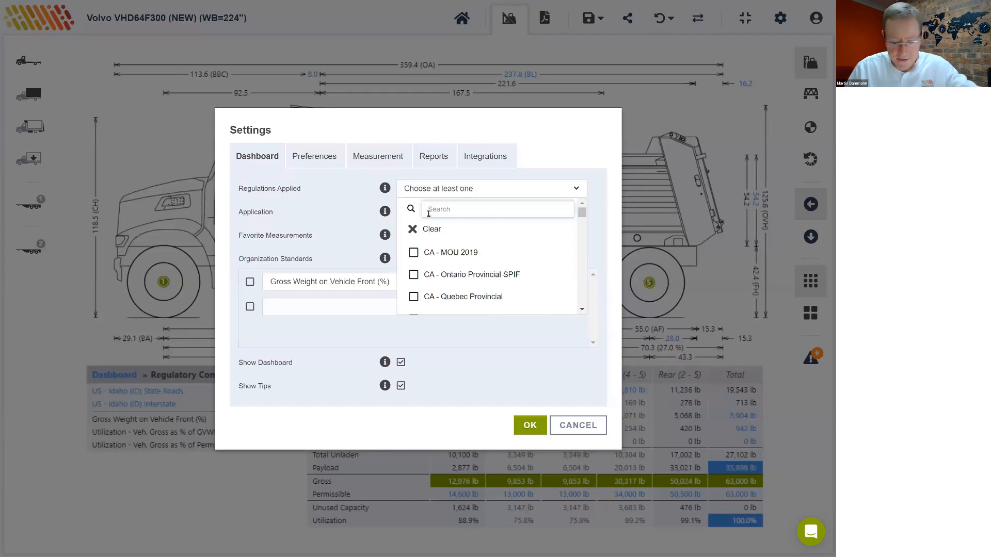
type("mn")
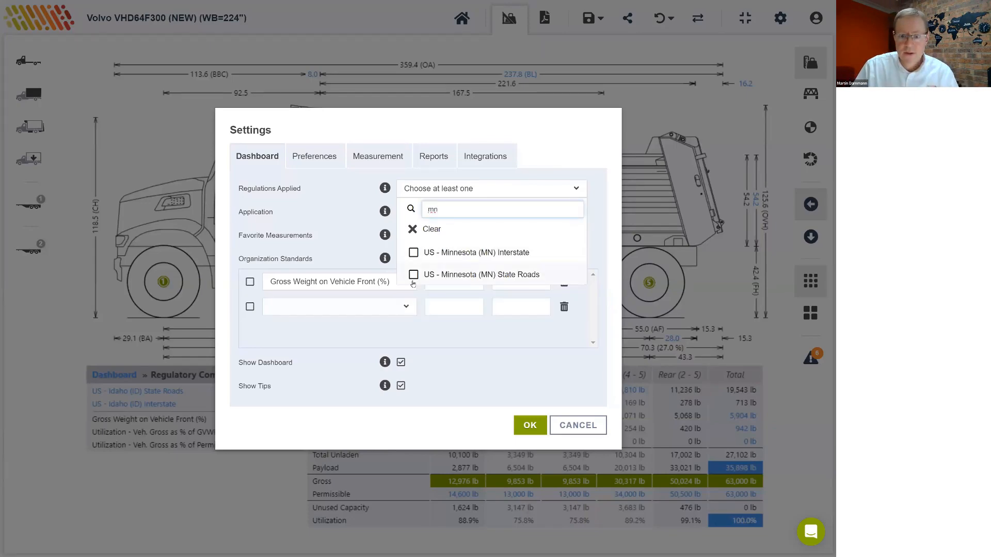
left_click(414, 274)
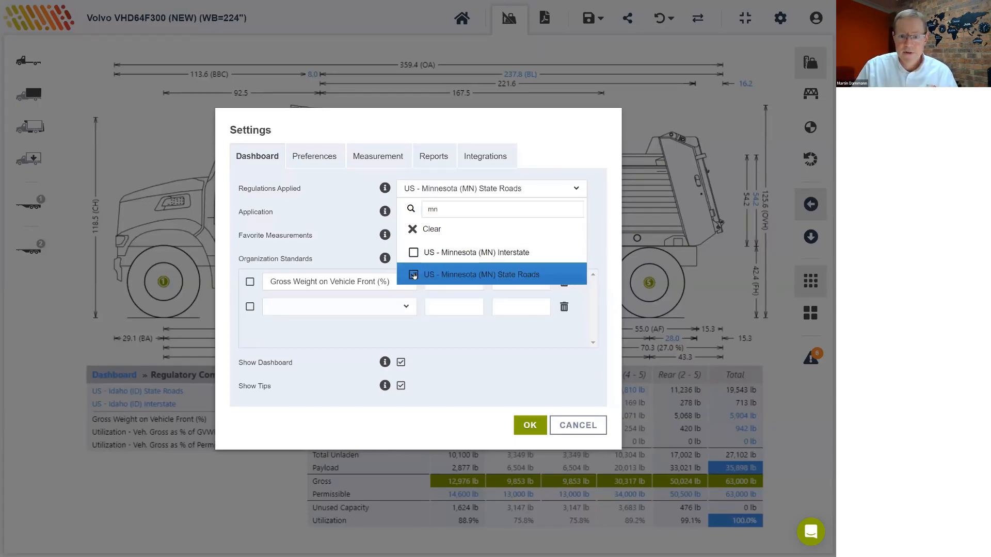
left_click(342, 205)
left_click(529, 425)
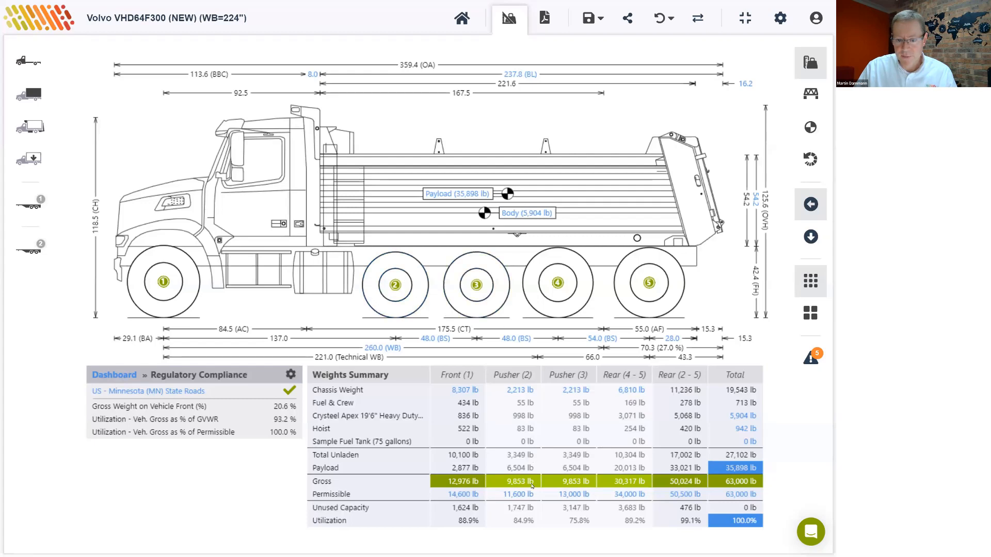
Set the tire width of pusher axle 3 to 11.6 in and check the payload settings.
left_click(570, 494)
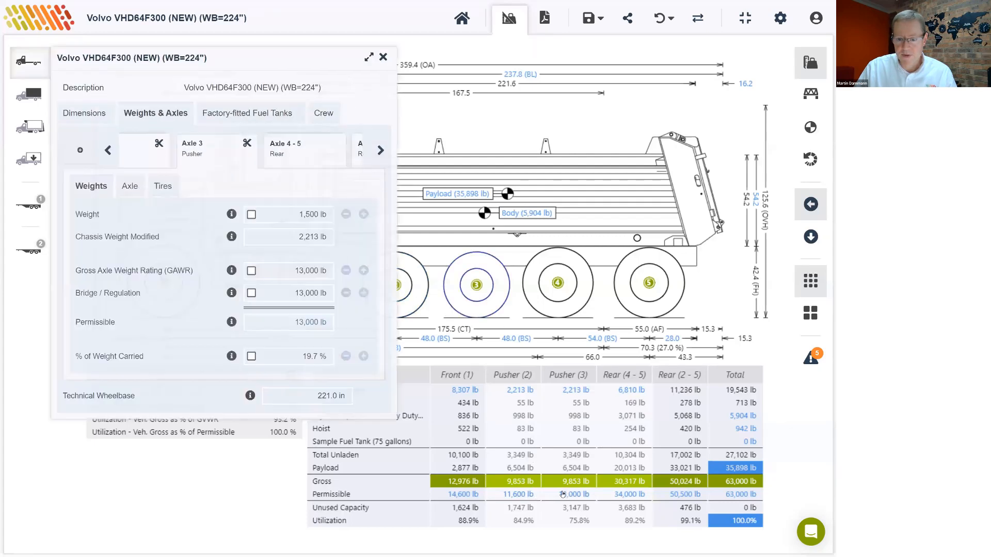
left_click(160, 187)
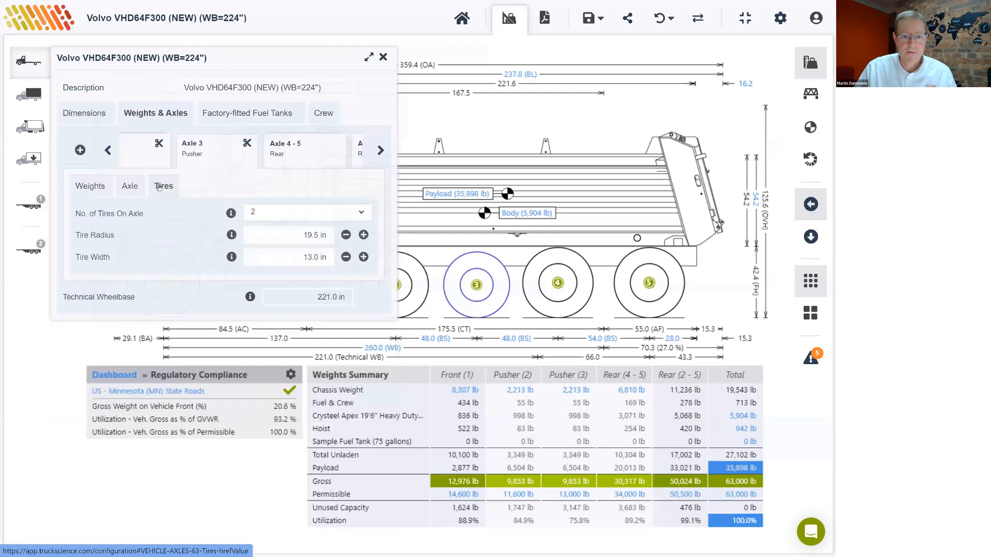
left_click(289, 257)
type("11.6")
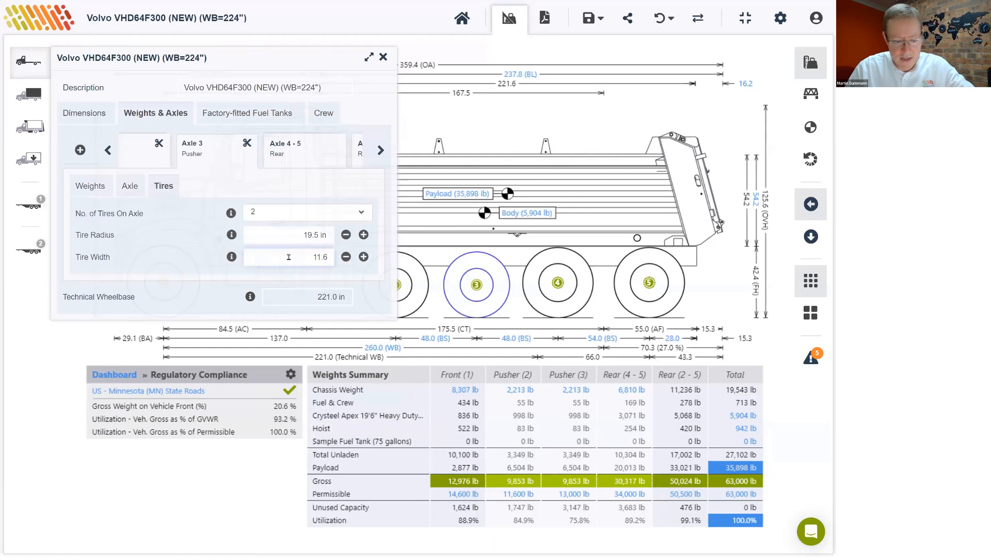
key("Return")
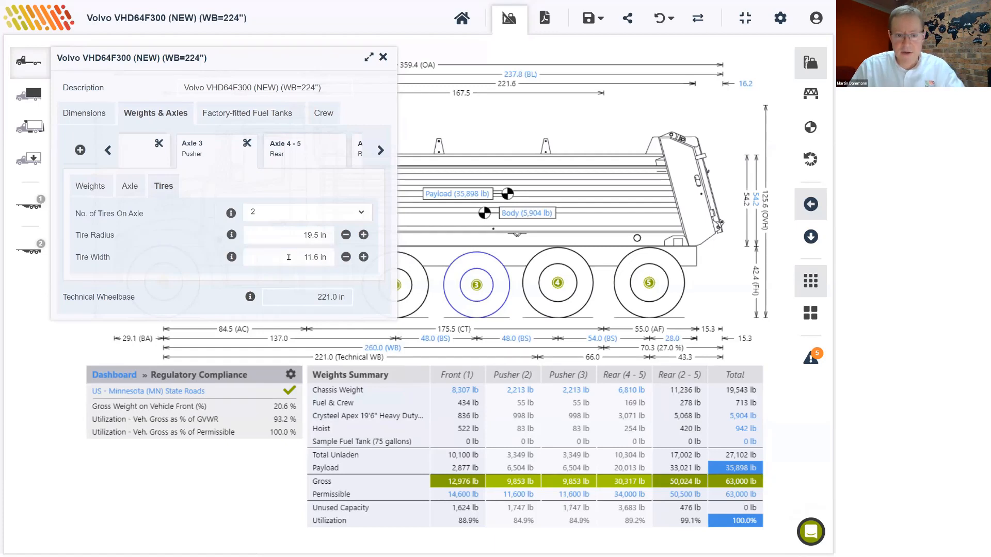
left_click(383, 57)
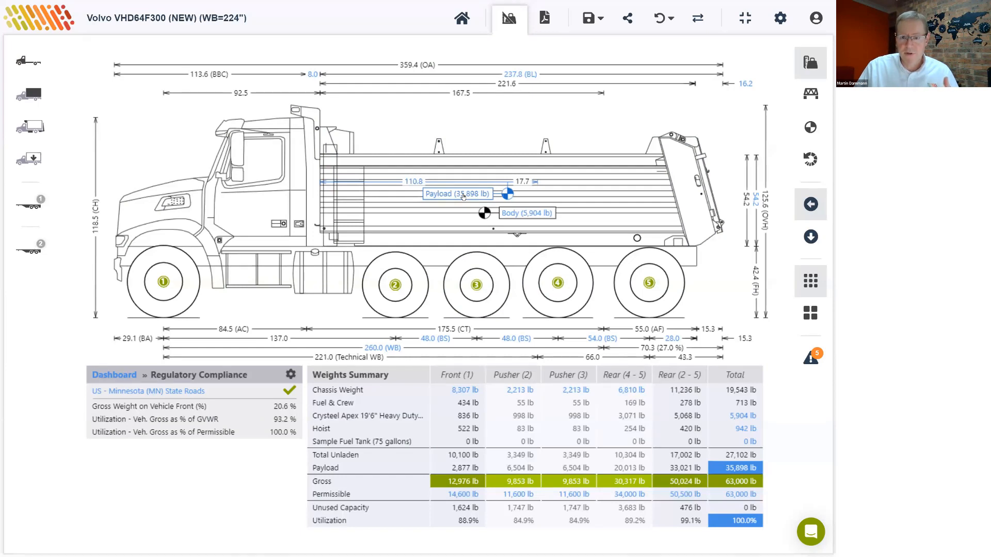
left_click(463, 197)
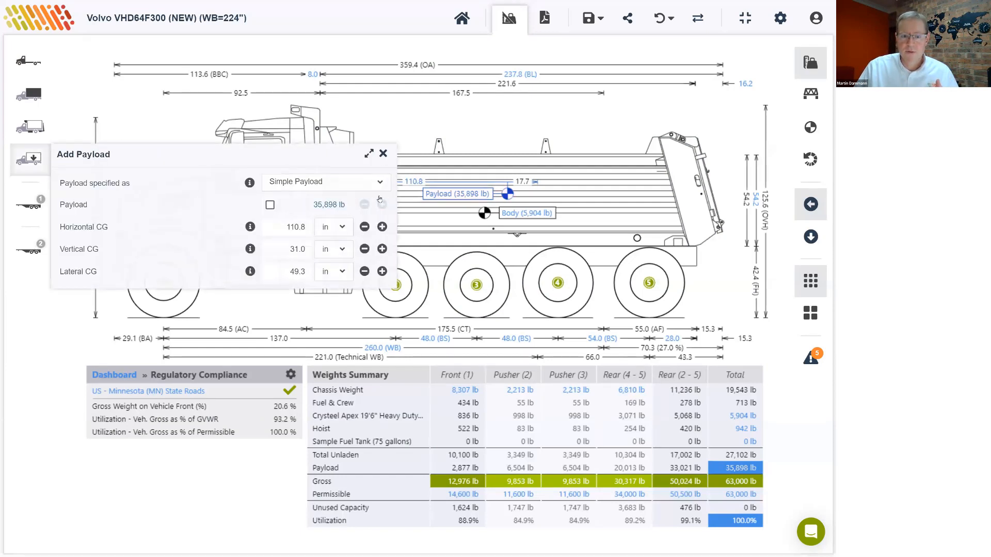
left_click(383, 153)
Add US - Iowa (IA) State Roads to the applied regulations alongside the Minnesota state roads.
left_click(780, 18)
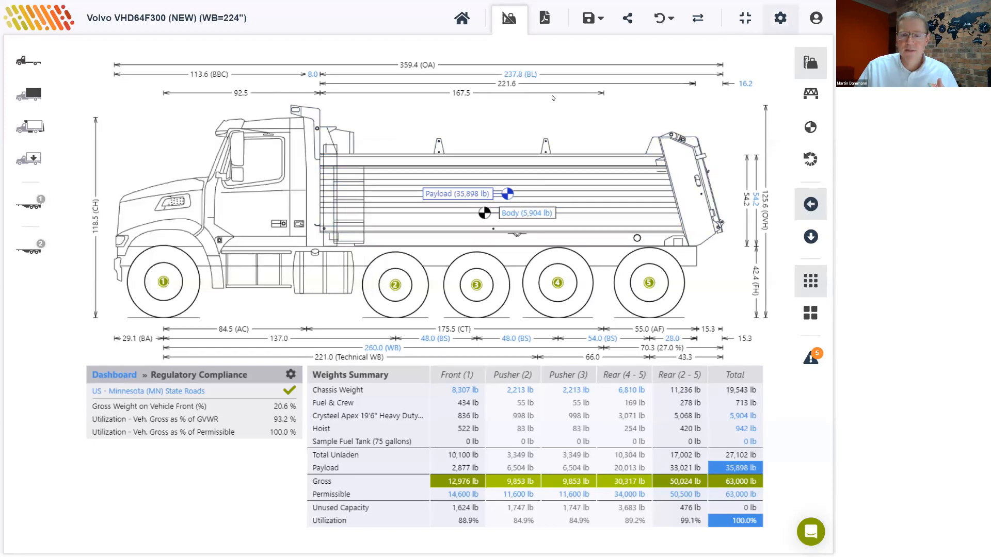
left_click(433, 189)
left_click(437, 209)
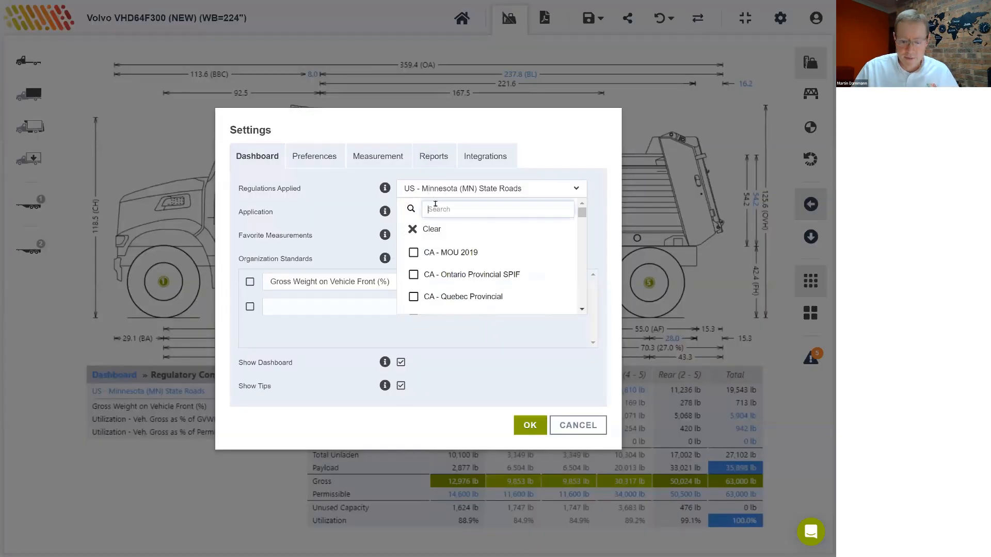
type("iowa")
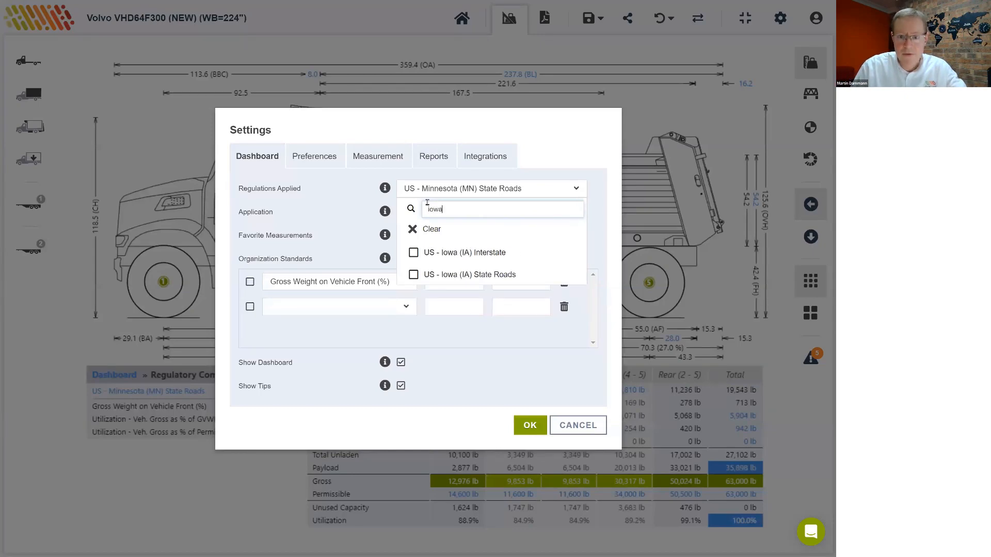
left_click(413, 276)
left_click(529, 425)
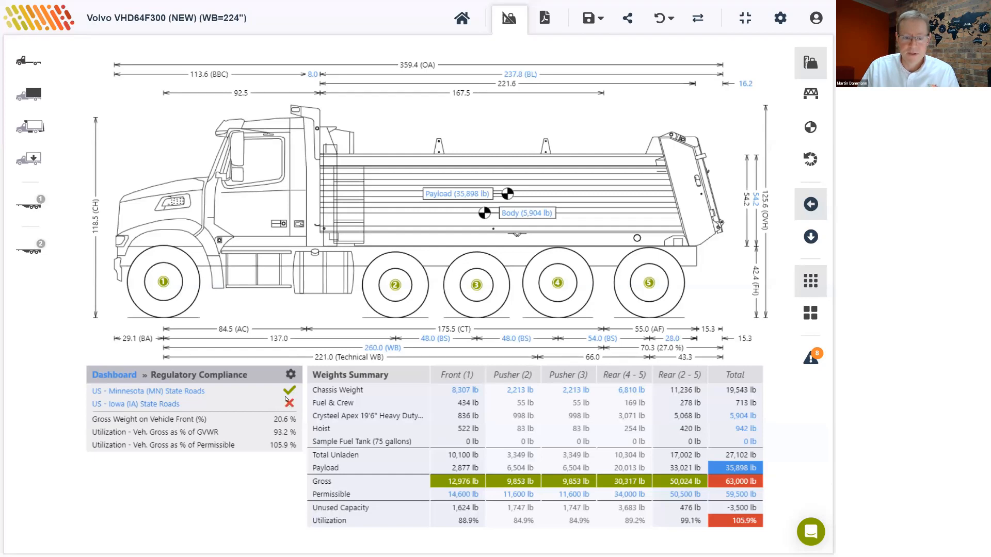
Reset the payload to its automatically calculated default under the two applied state regulations.
left_click(463, 198)
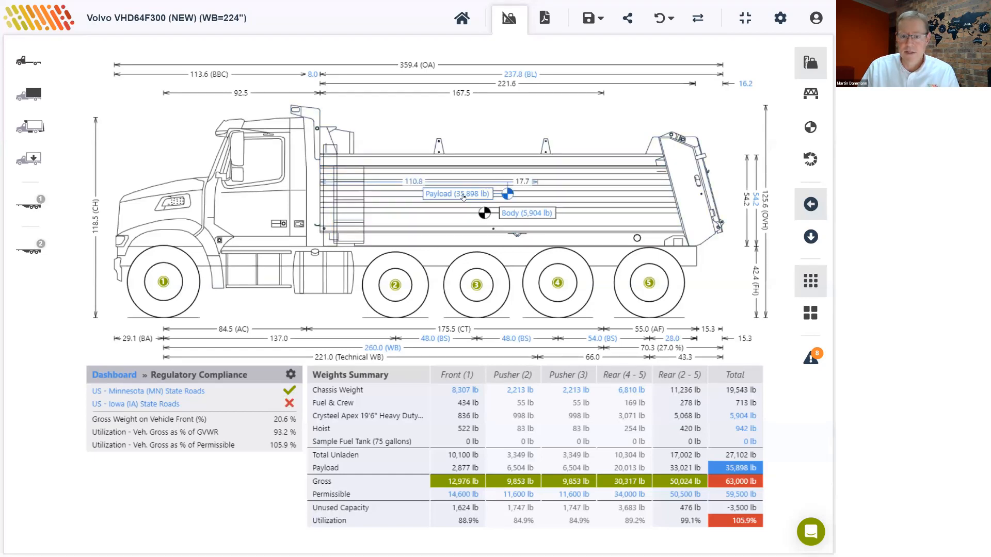
left_click(463, 198)
left_click(270, 205)
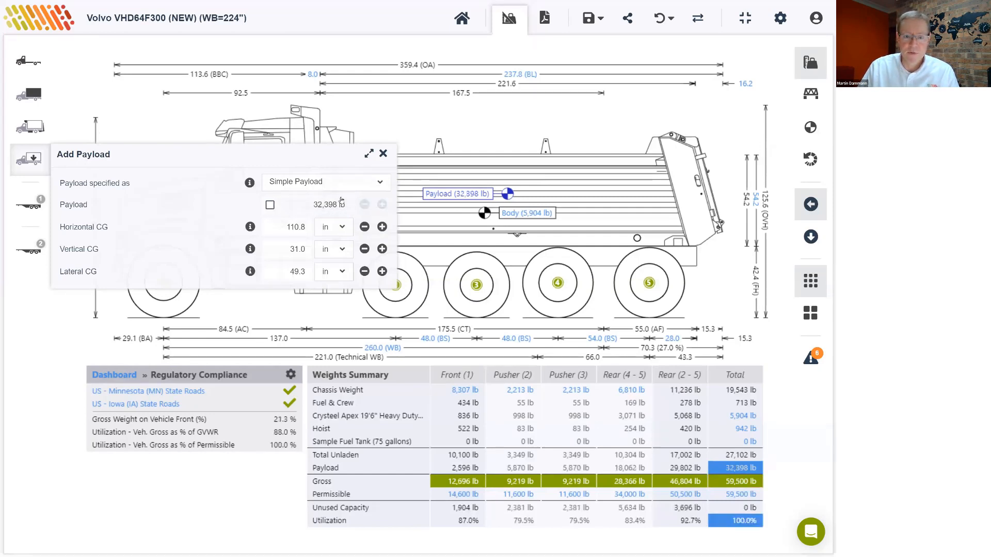
left_click(383, 153)
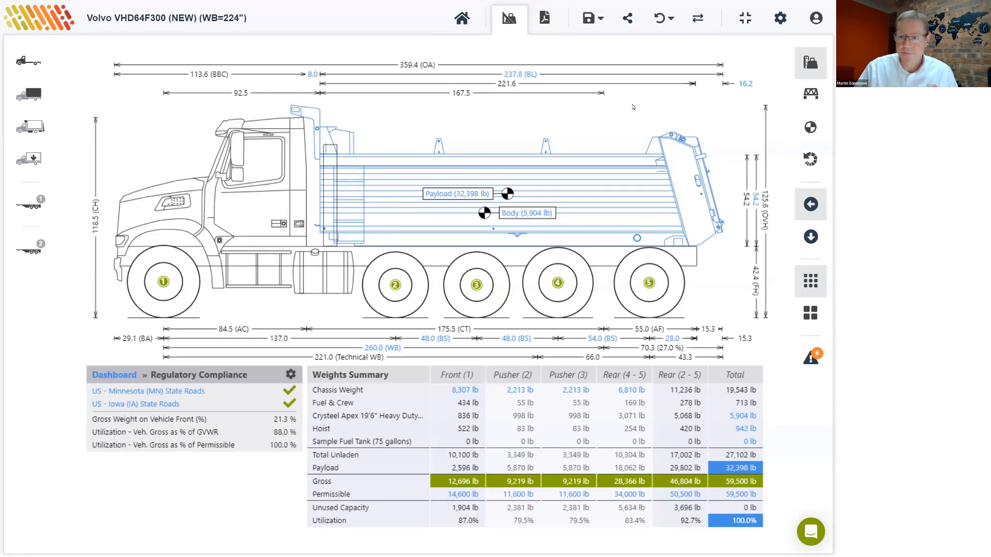
Clear the applied regulations and select CA - Ontario Provincial SPIF instead.
left_click(780, 18)
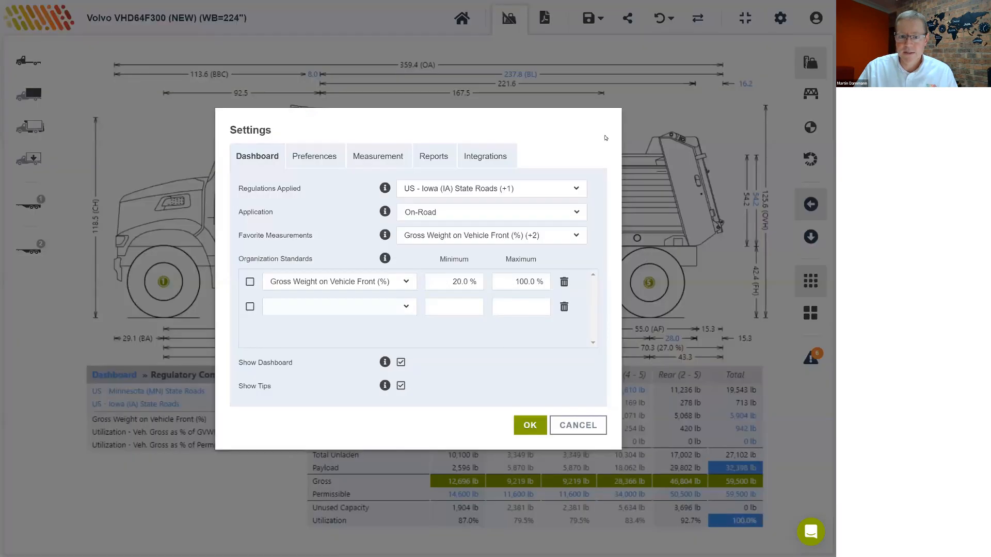
left_click(467, 189)
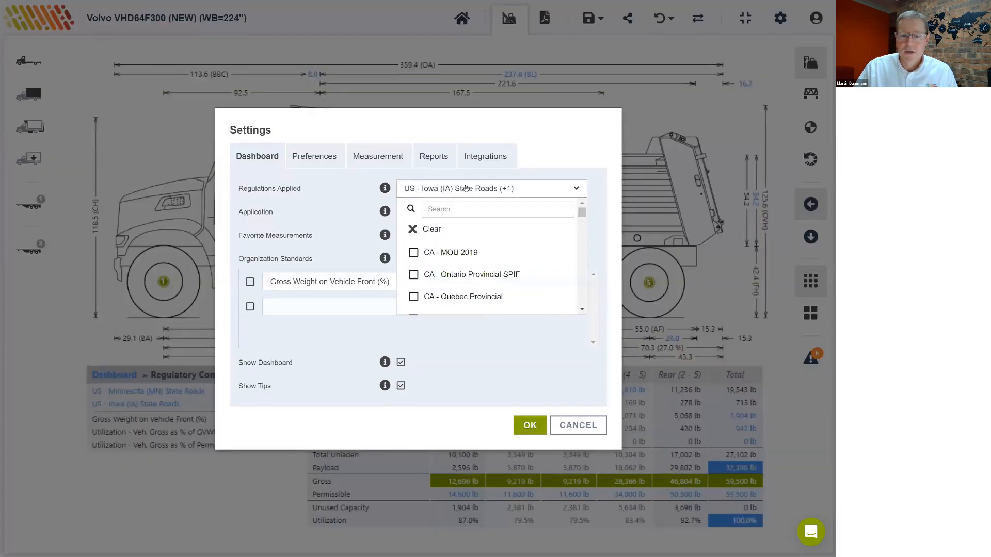
left_click(432, 229)
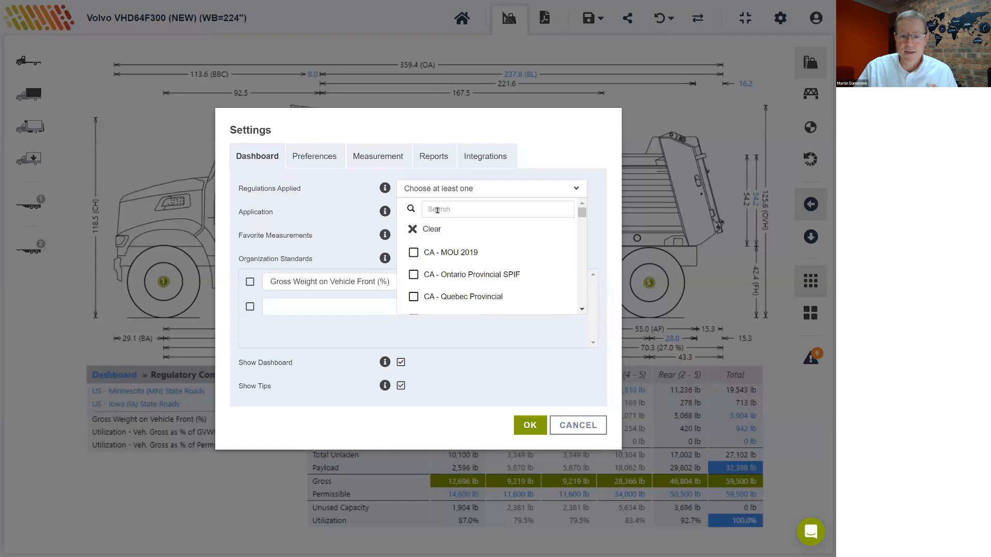
scroll(467, 259, "down", 1)
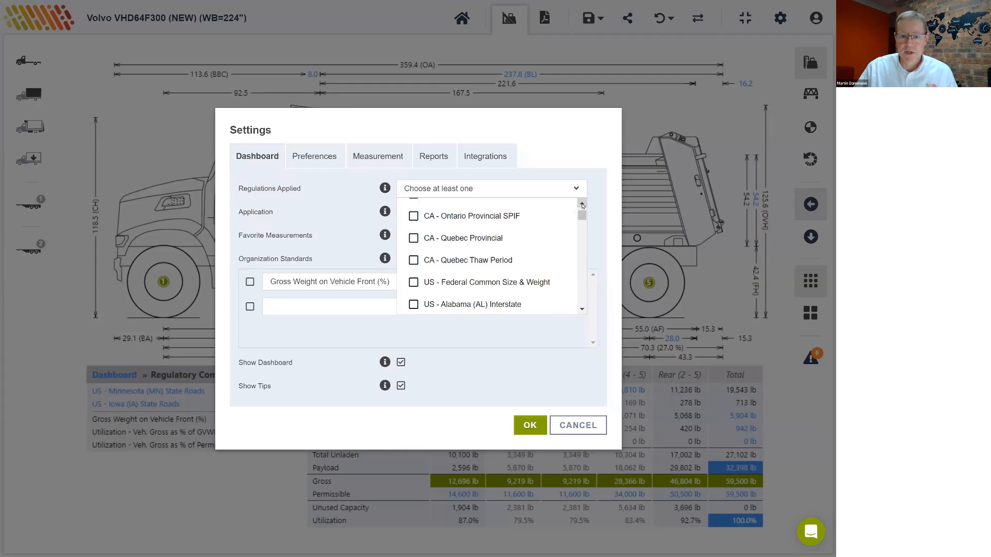
left_click(413, 216)
left_click(376, 158)
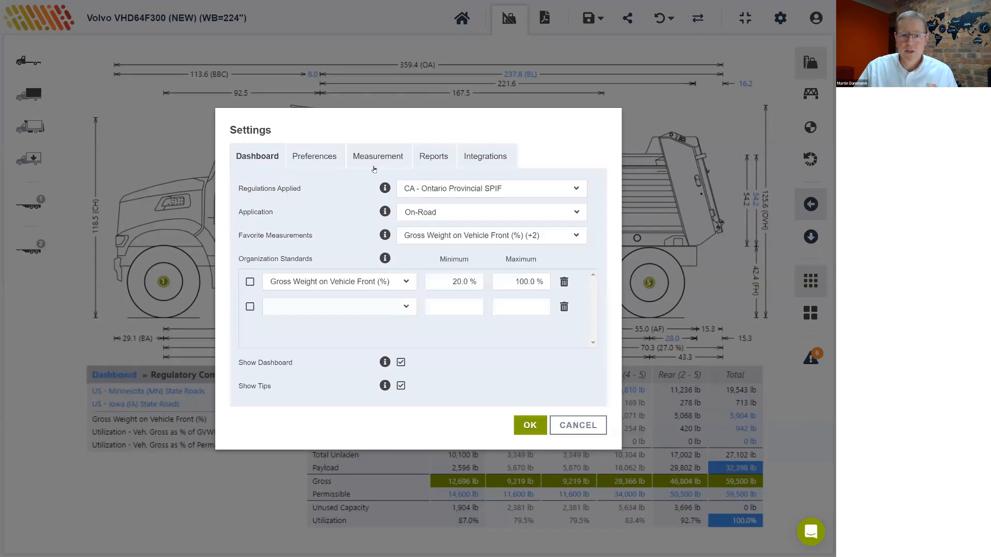
Switch the measurement system to Metric and apply the settings.
left_click(379, 156)
left_click(409, 189)
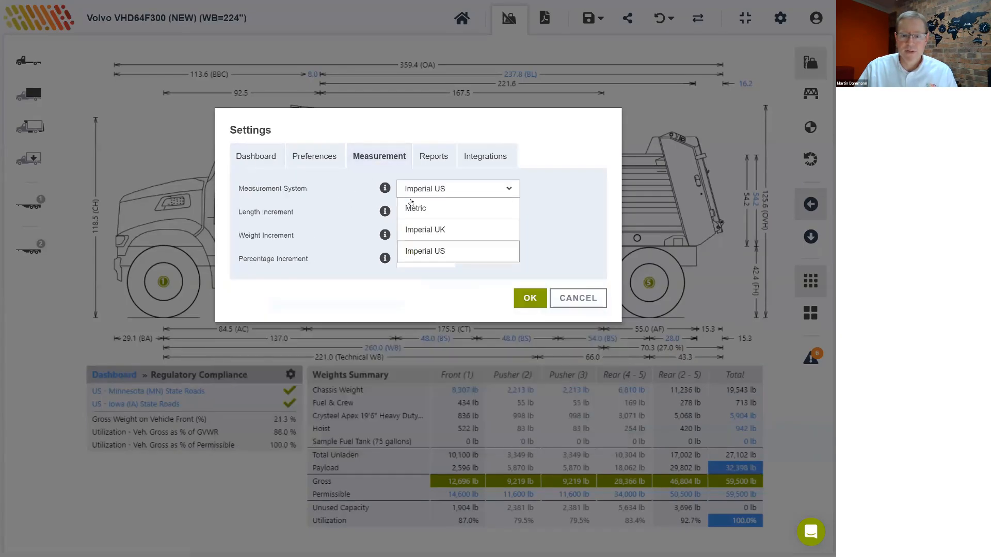
left_click(410, 207)
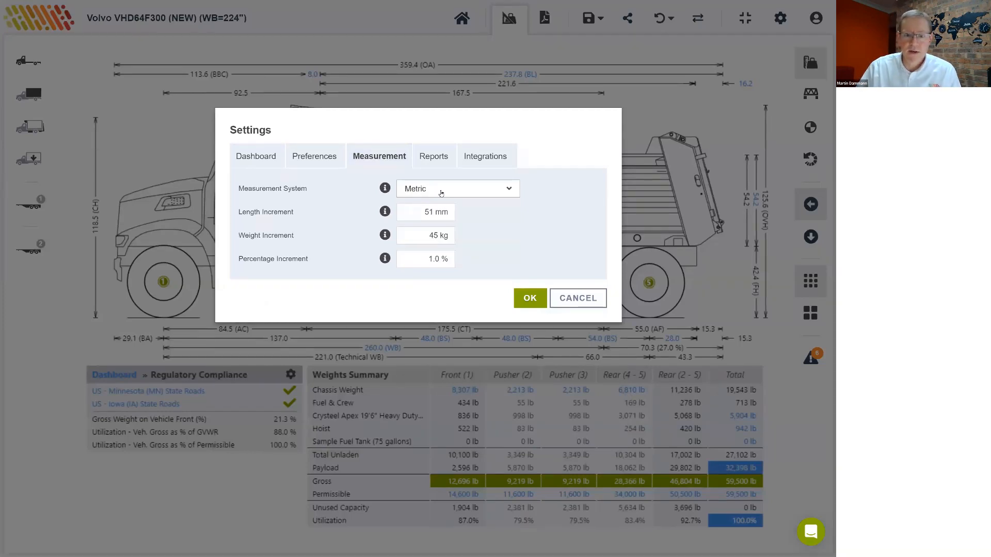
left_click(528, 295)
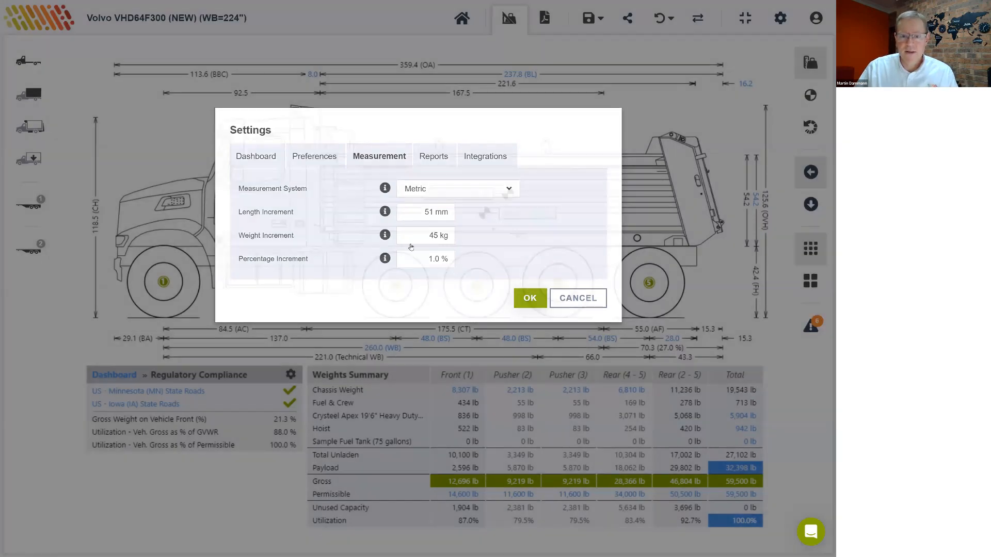
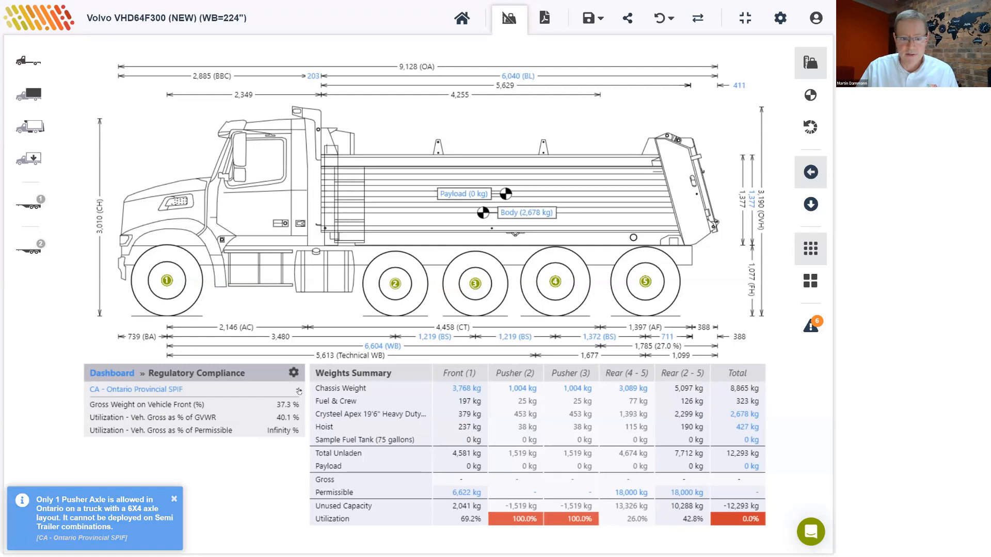
Remove the front pusher axle and set the Gross Axle Weight Rating of the remaining pusher axle to 9,000 kg.
left_click(398, 266)
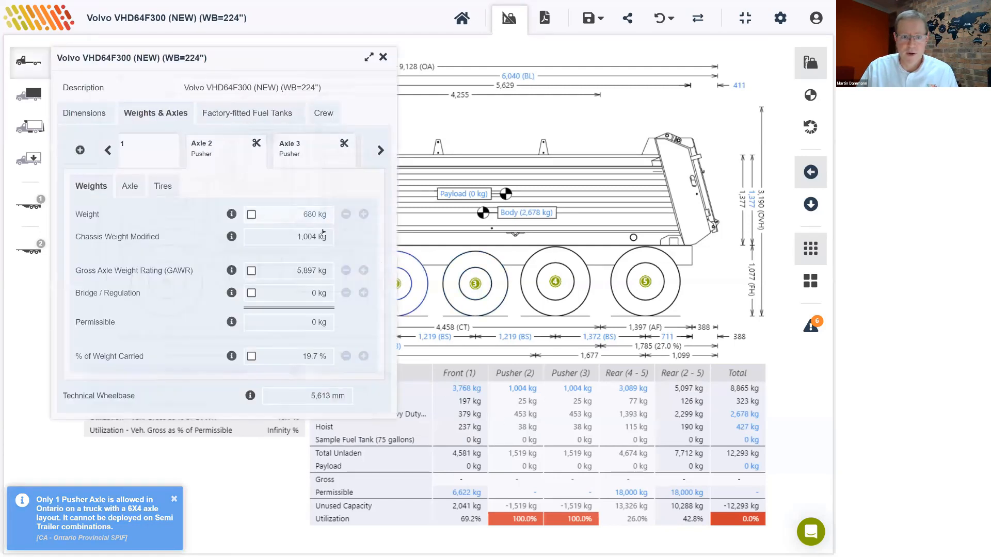
left_click(256, 143)
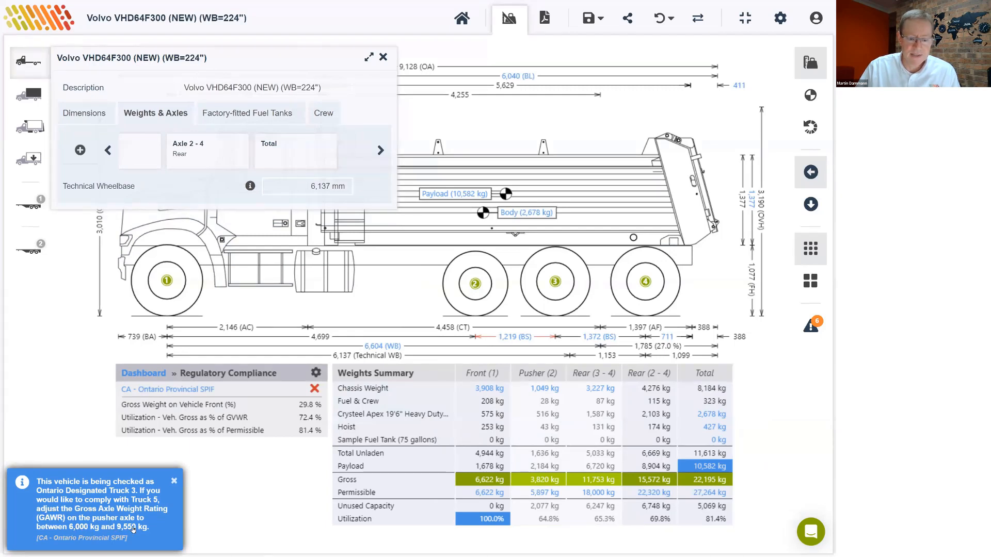
left_click(148, 148)
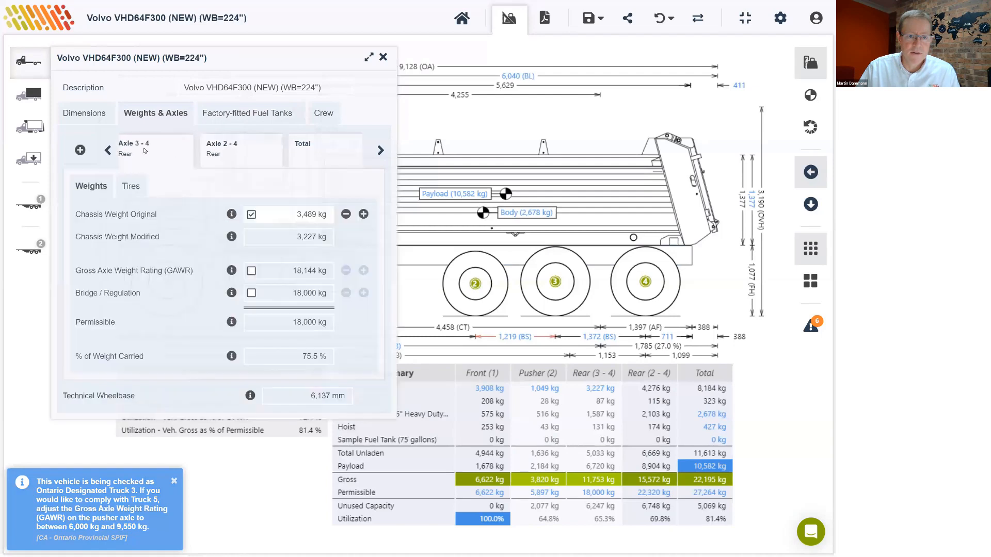
left_click(251, 270)
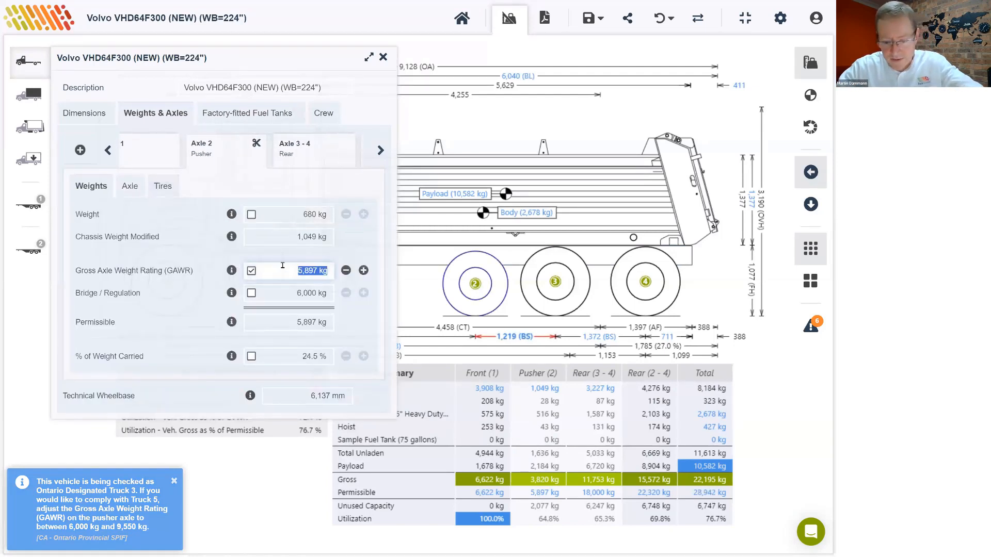
type("9000")
key("Return")
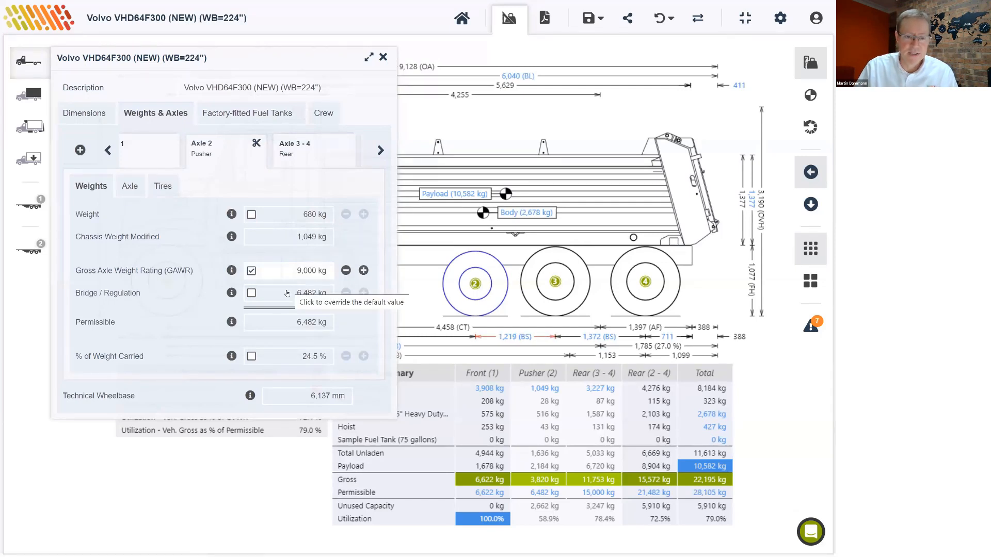
Set the tire width of the pusher axle to 385 mm and check its regulation weight.
left_click(163, 187)
left_click(282, 260)
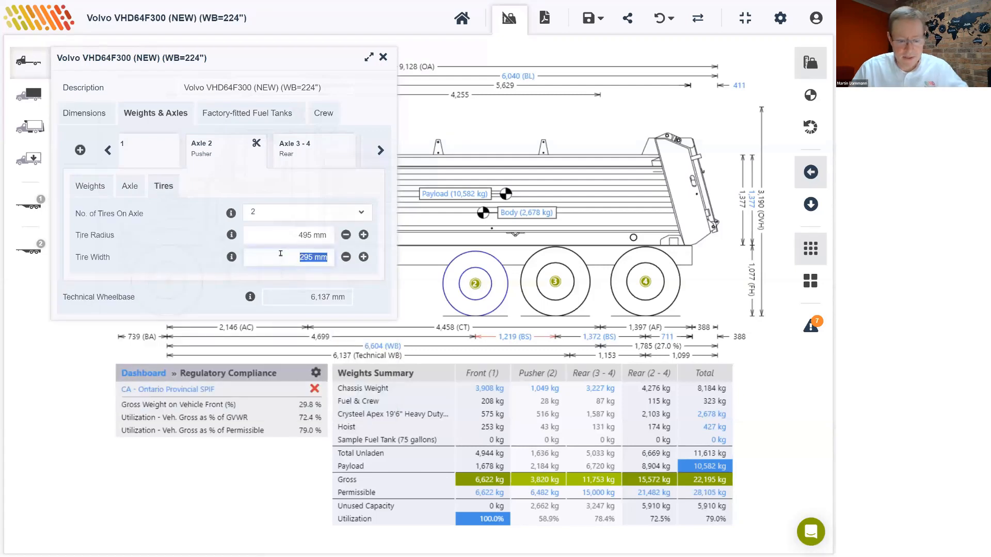
type("385")
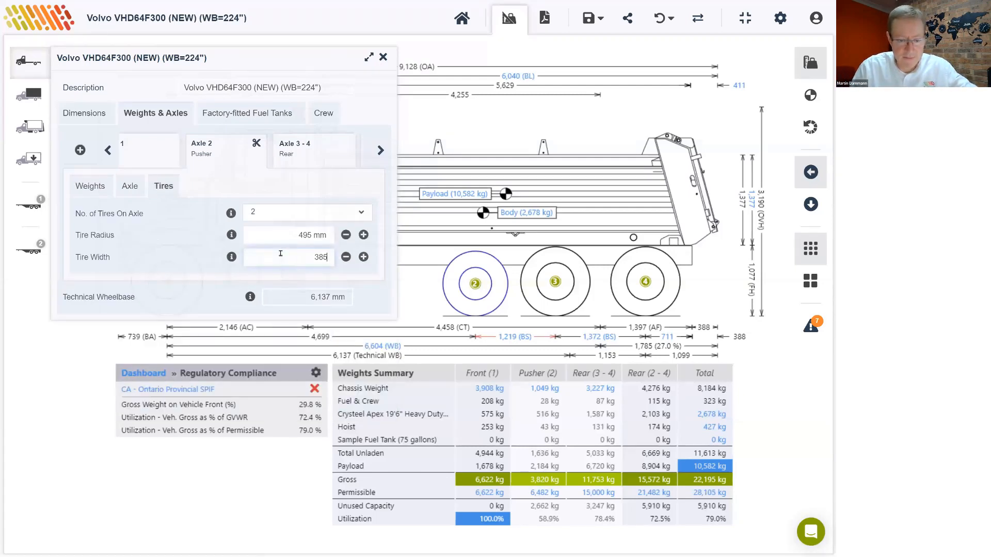
left_click(89, 186)
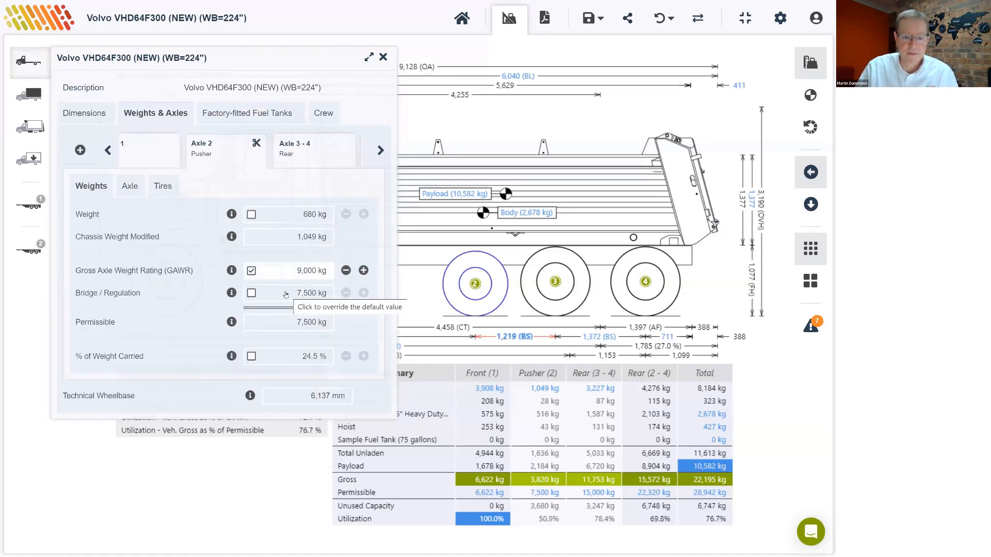
left_click(384, 57)
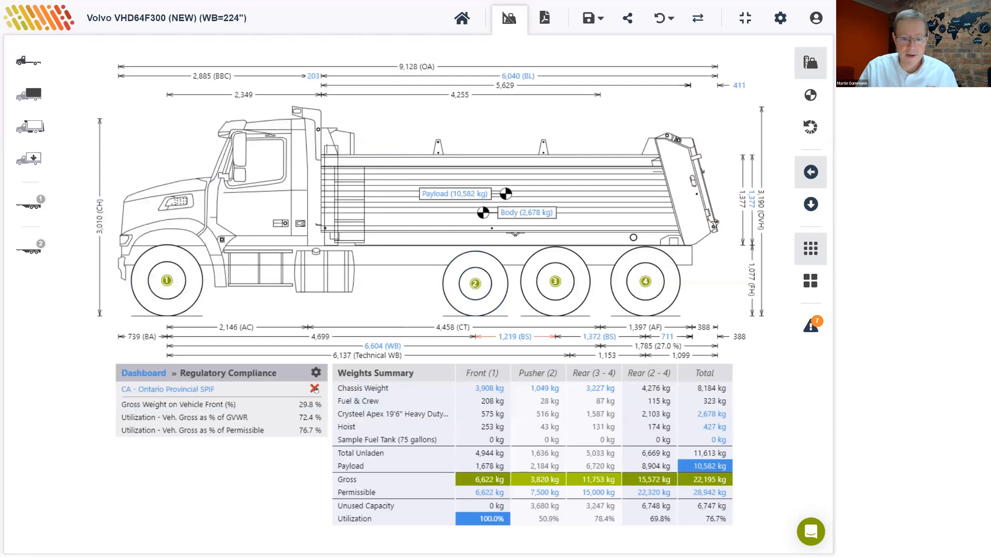
Show the CA - Ontario Provincial SPIF compliance breakdown and read the regulation warnings.
left_click(177, 391)
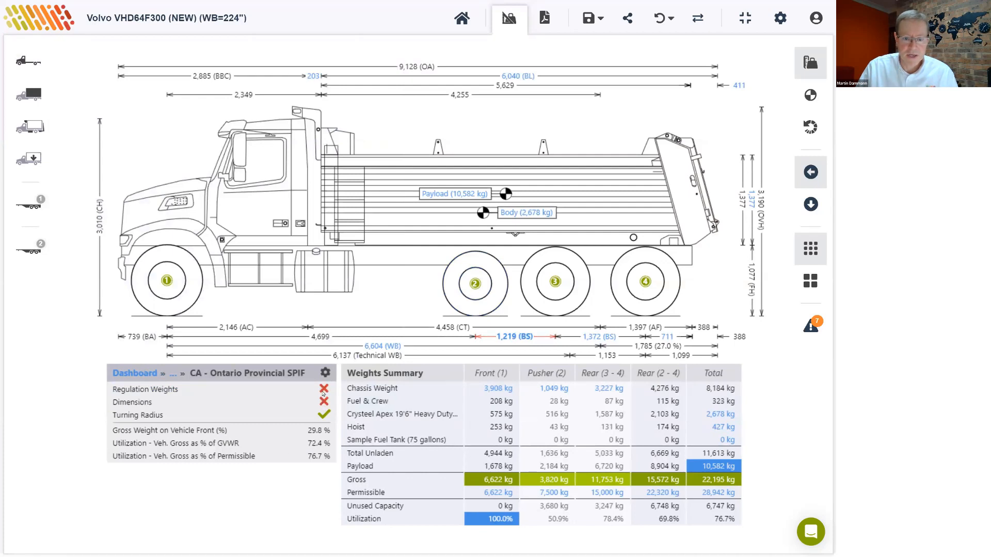
left_click(811, 326)
left_click(300, 175)
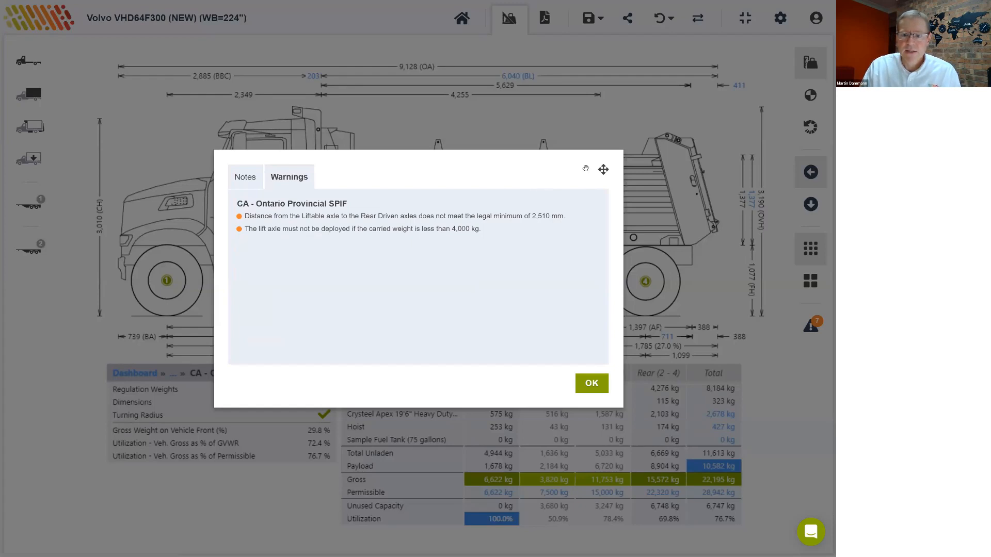
left_click_drag(604, 170, 494, 72)
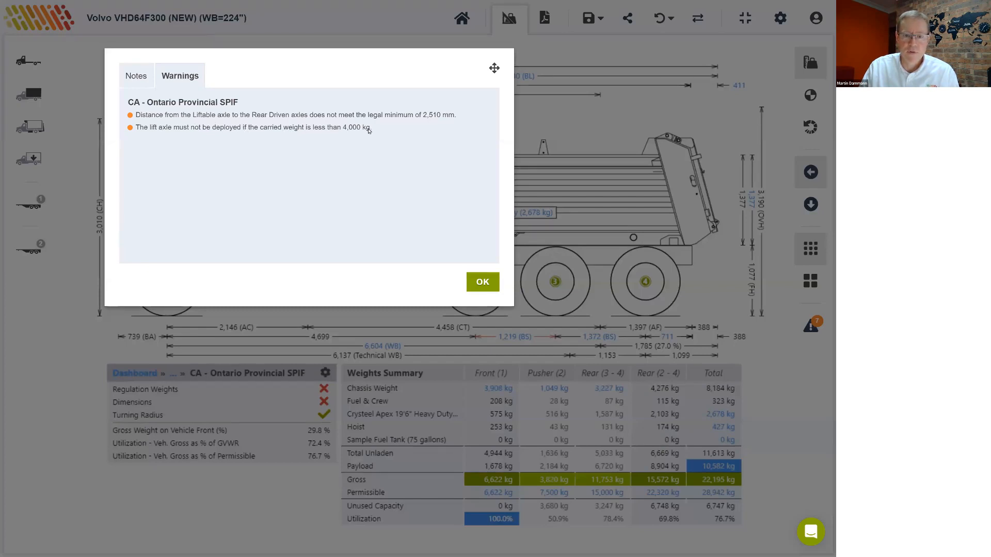
left_click(483, 282)
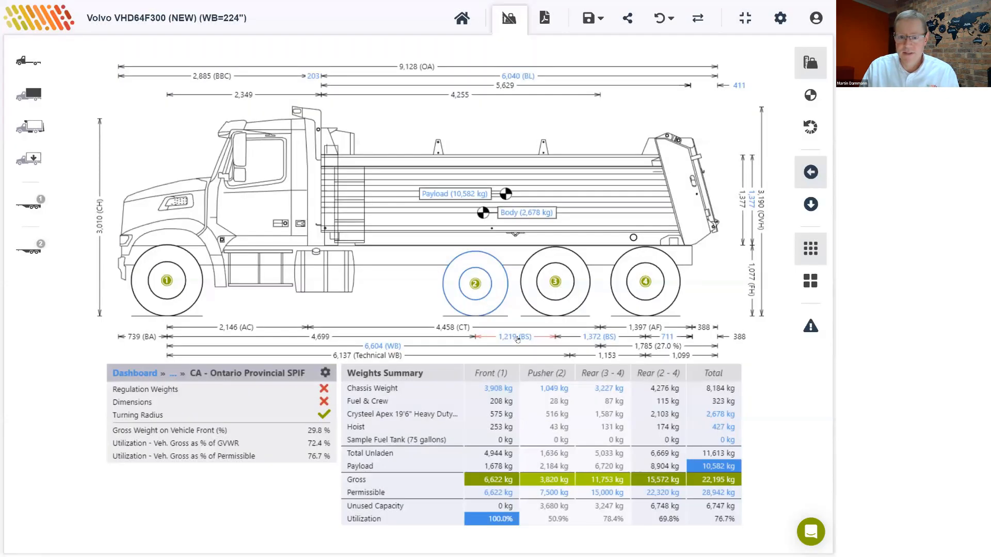
Set the spacing between axle 2 and axle 3 to 2,510 mm.
left_click(516, 338)
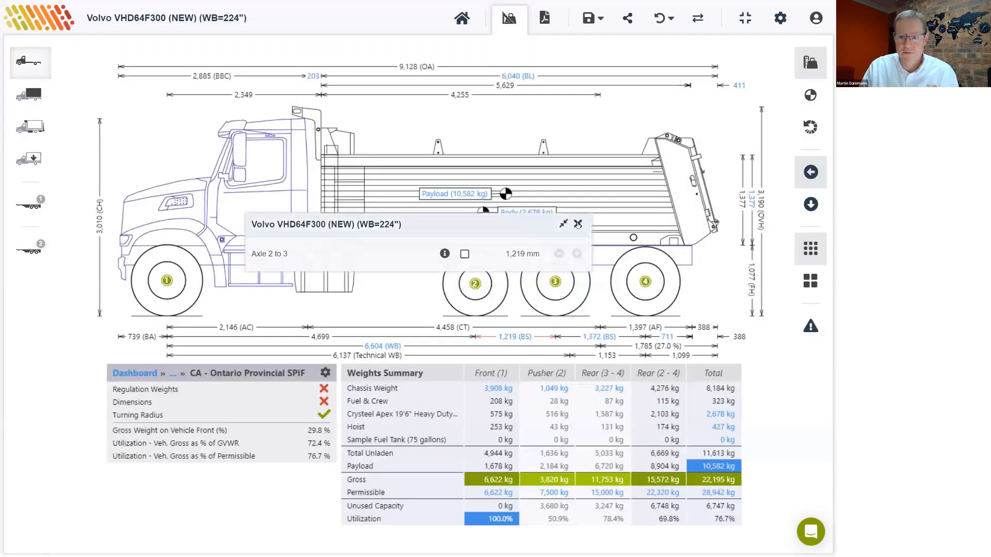
left_click(578, 224)
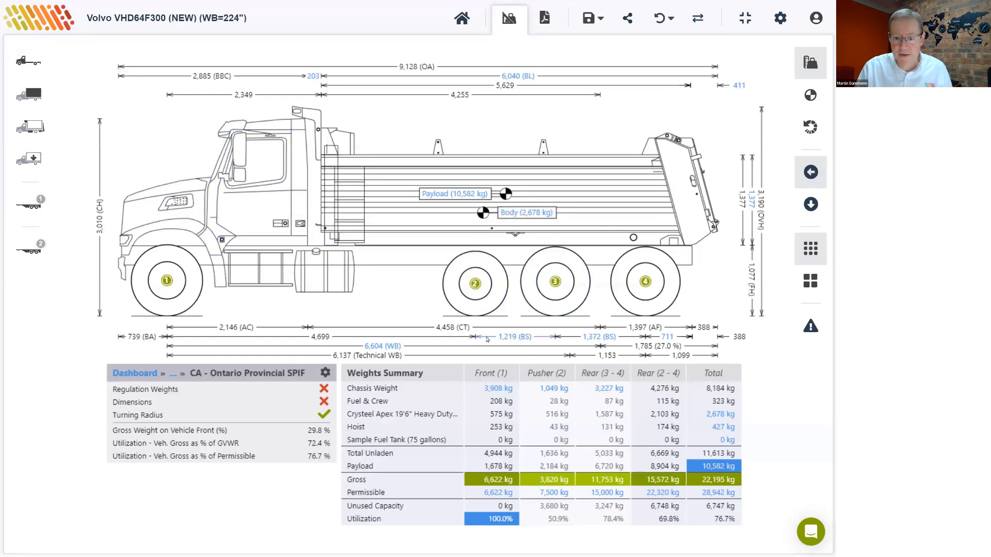
left_click(509, 338)
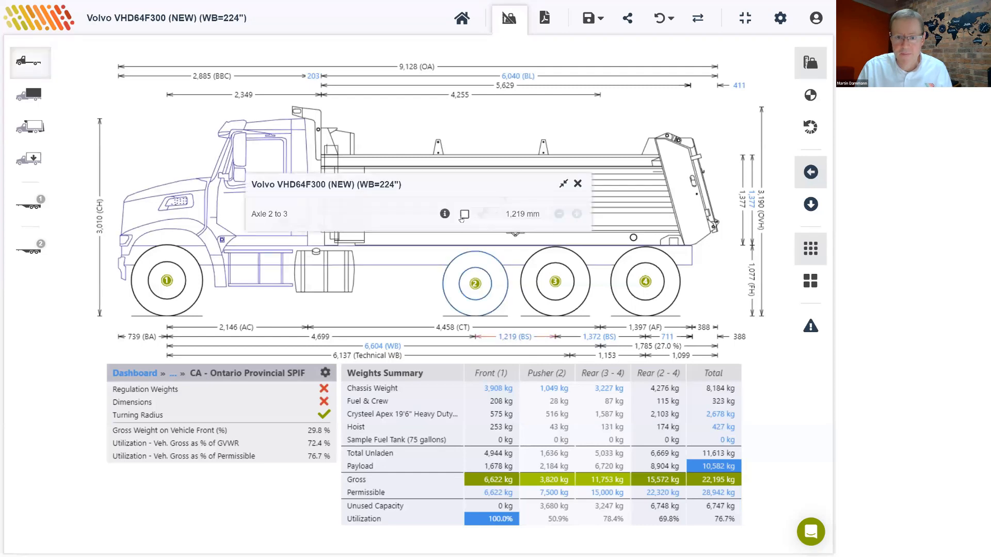
left_click(495, 213)
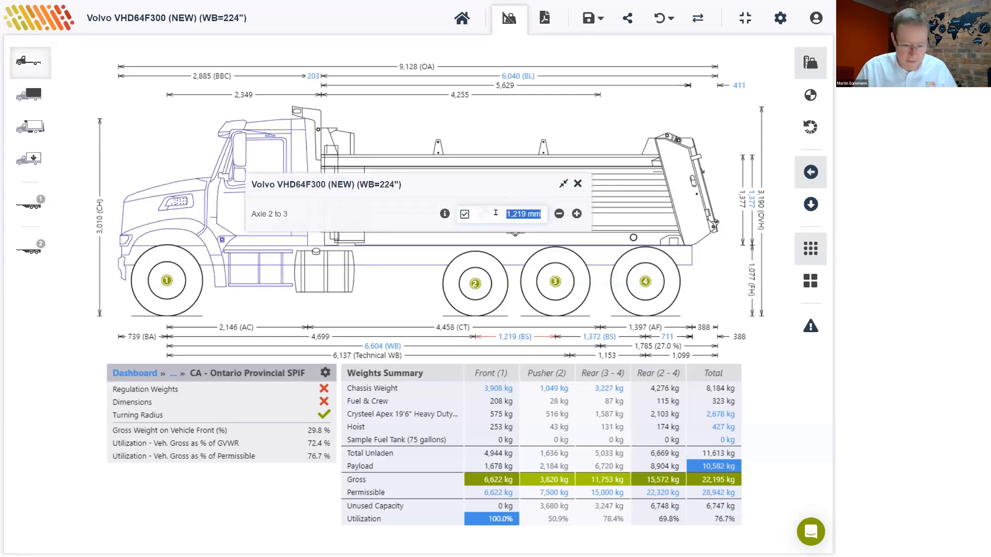
type("26")
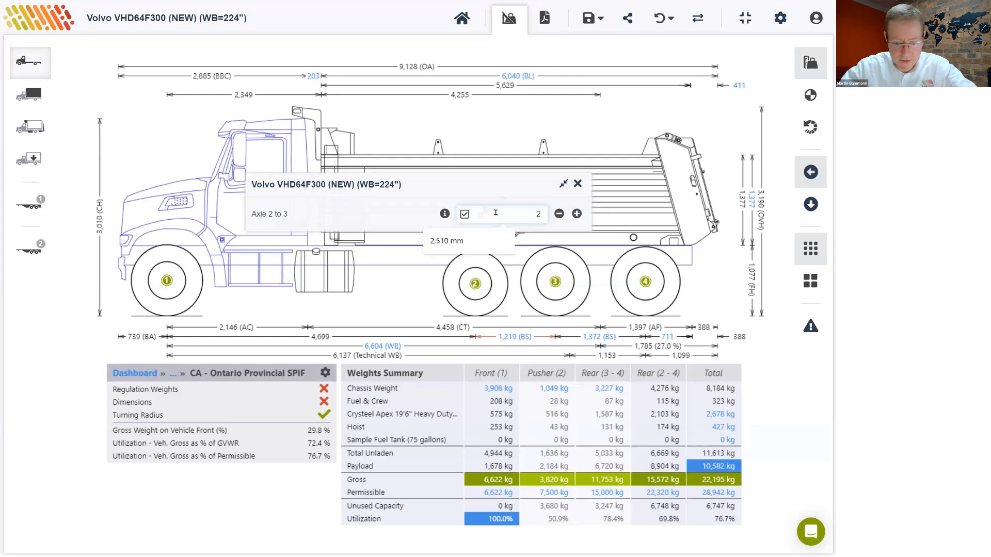
key("BackSpace")
type("510")
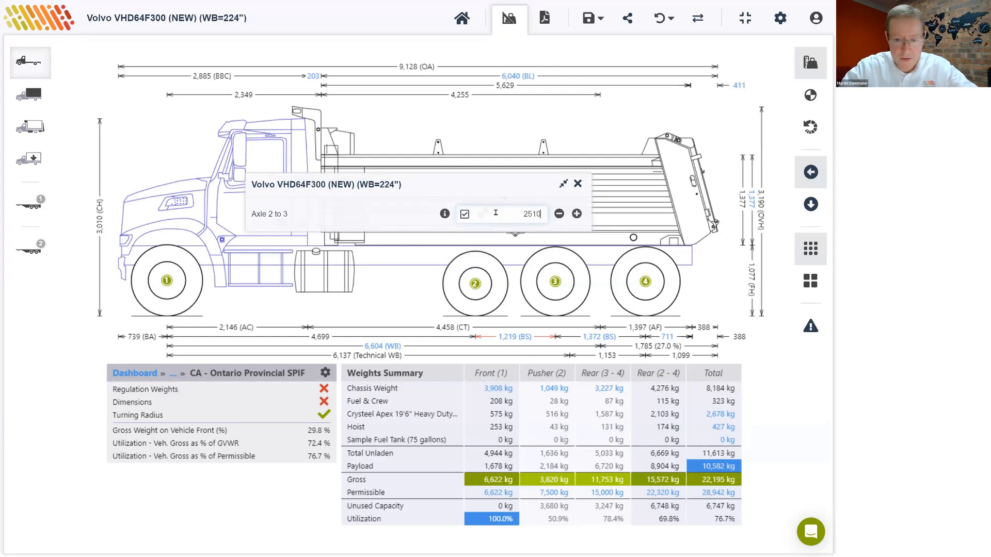
key("Return")
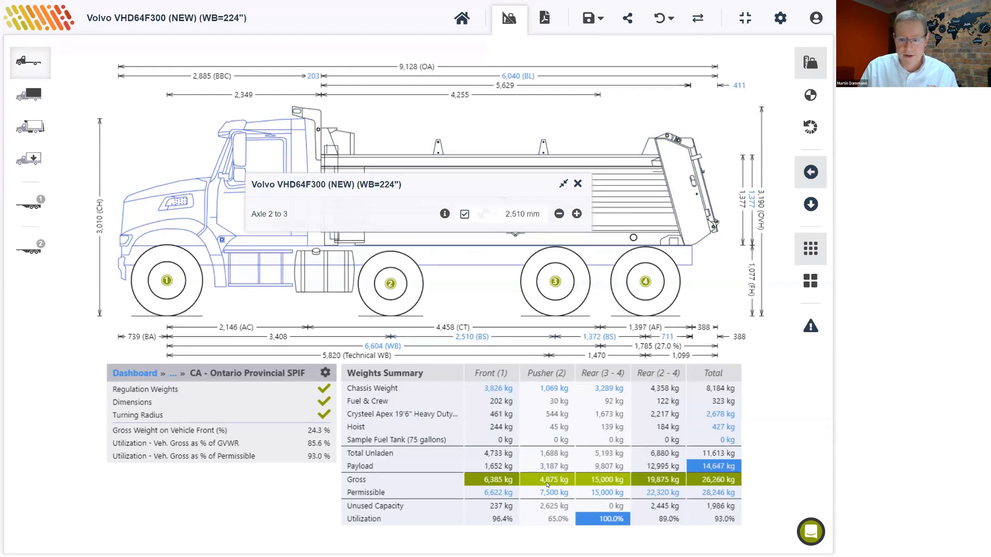
left_click(577, 184)
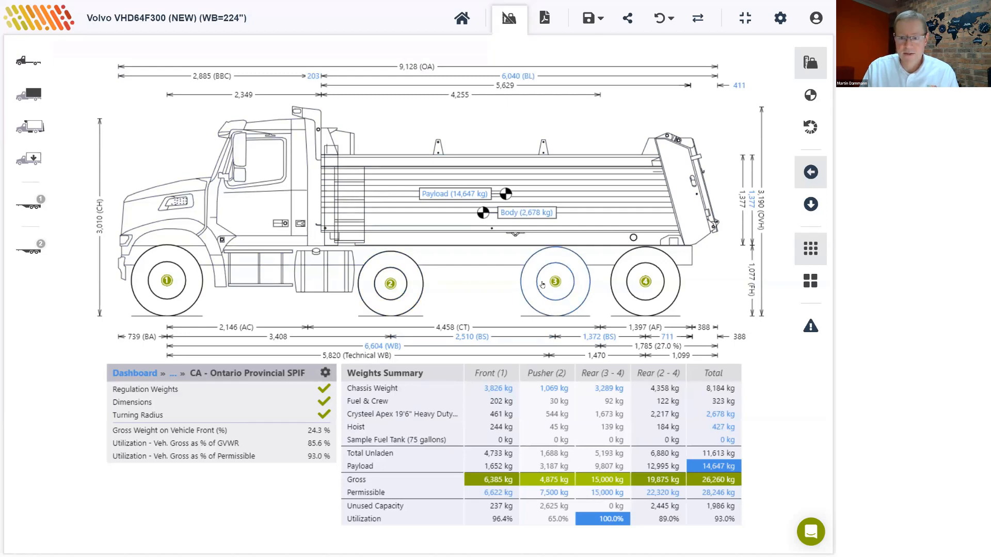
Override the pusher axle's percentage of weight carried with 33.3 %.
left_click(389, 272)
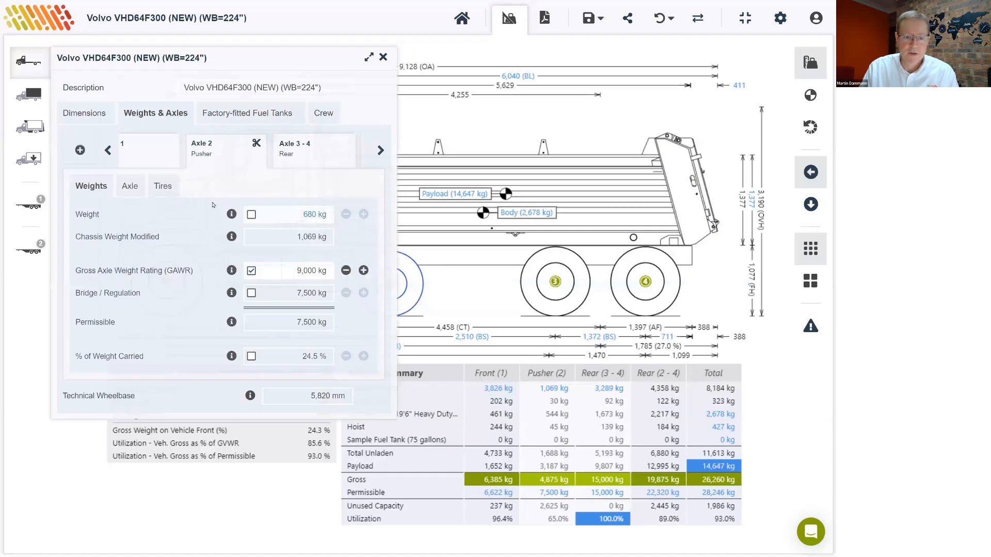
left_click(251, 356)
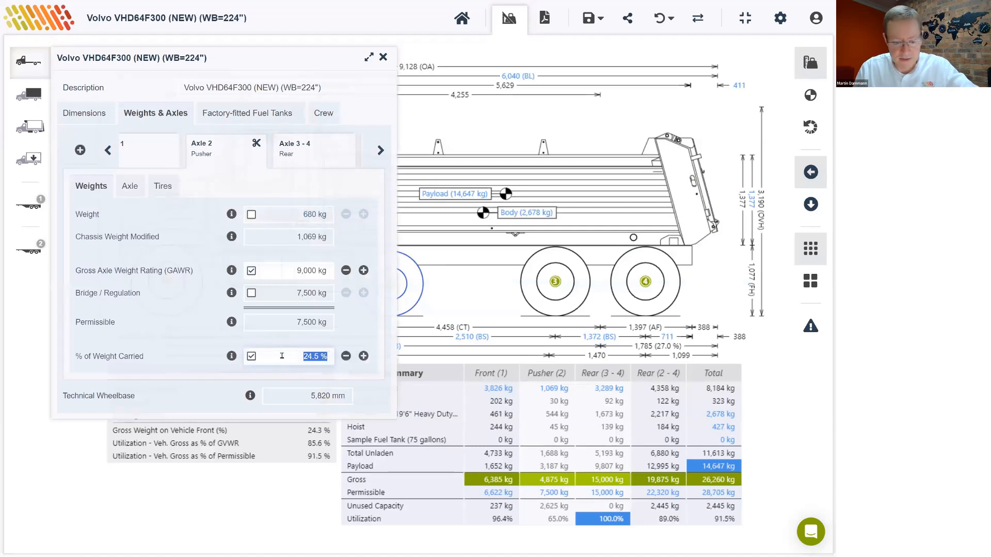
type("33.3")
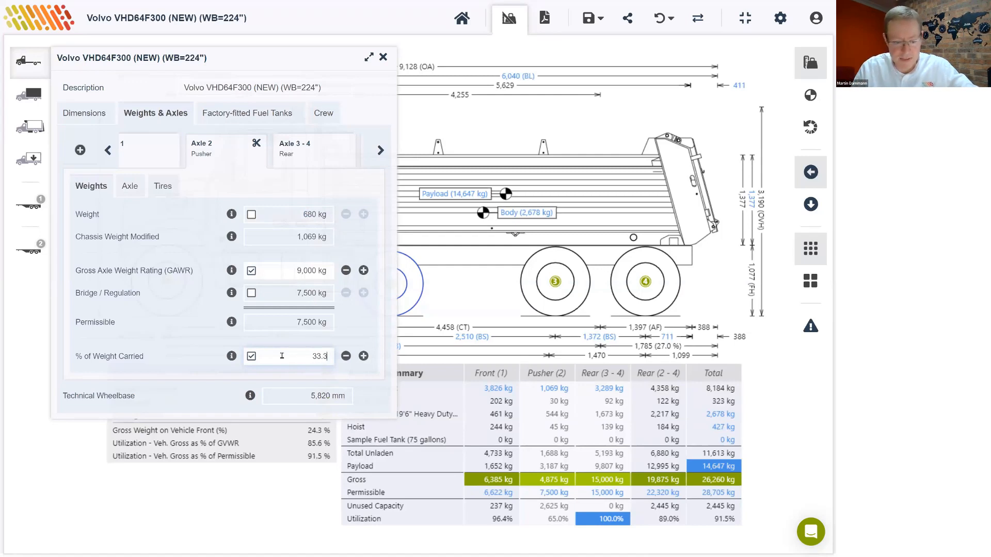
key("Return")
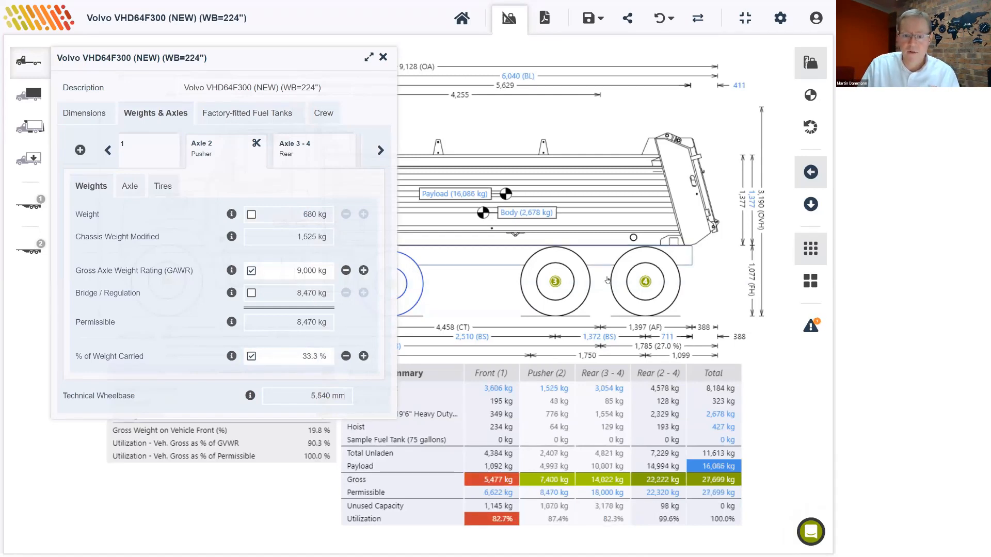
left_click(382, 58)
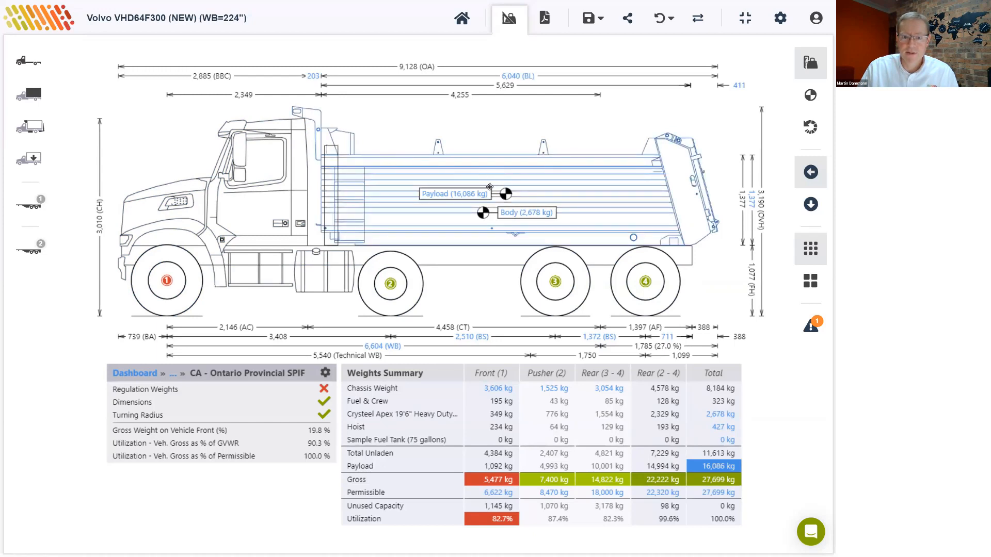
Shift the payload's center of gravity forward by reducing its Horizontal CG stepwise to 2,457 mm.
left_click(471, 193)
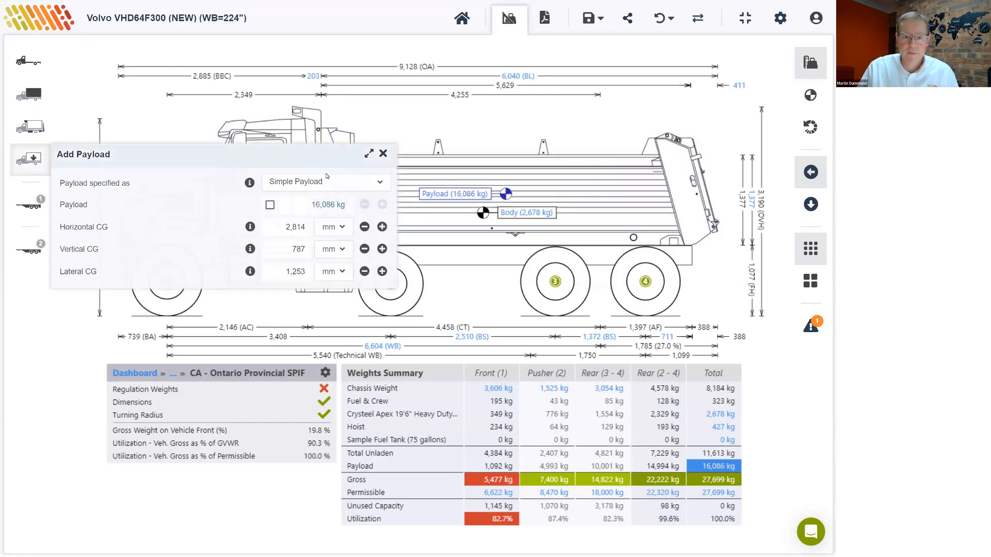
left_click(365, 227)
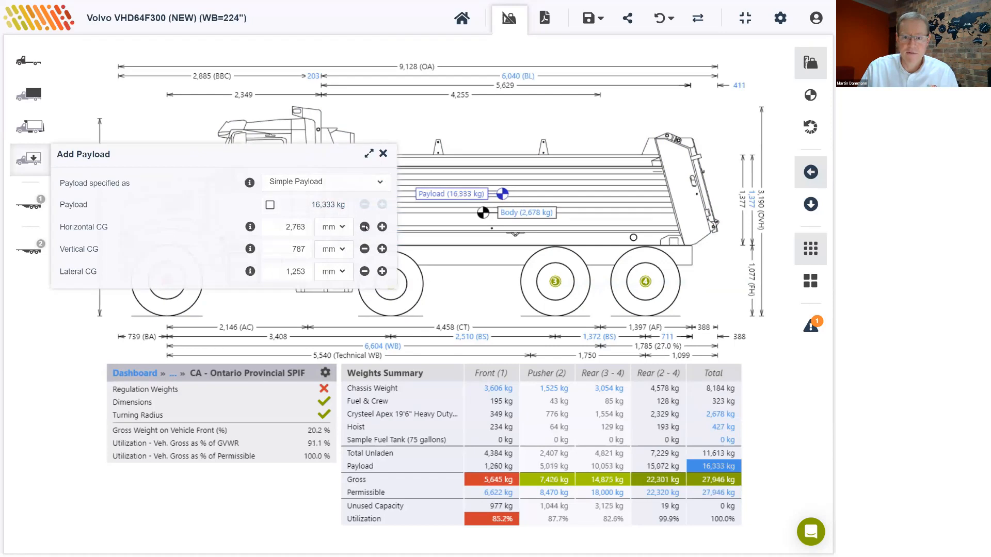
left_click(364, 227)
left_click(364, 227)
left_click(365, 227)
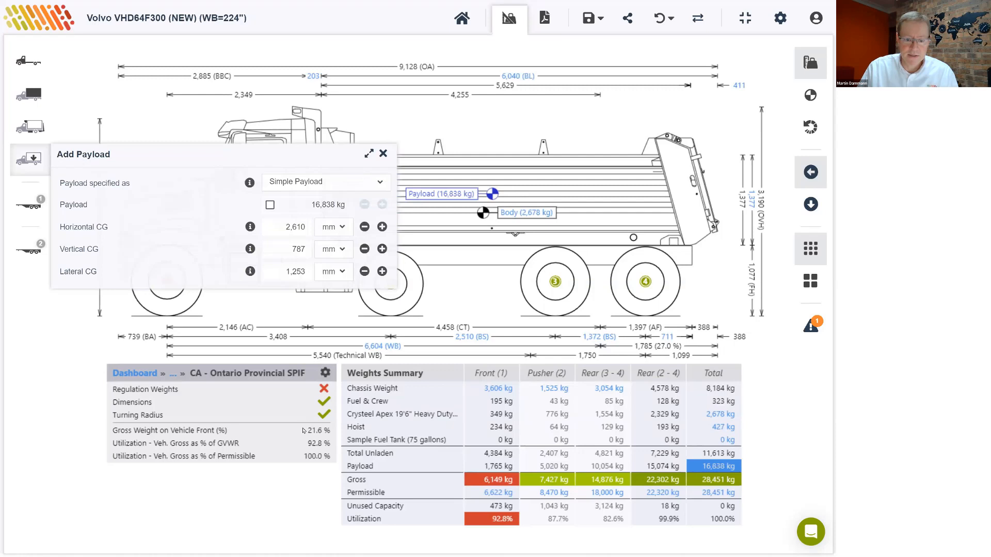
left_click(364, 227)
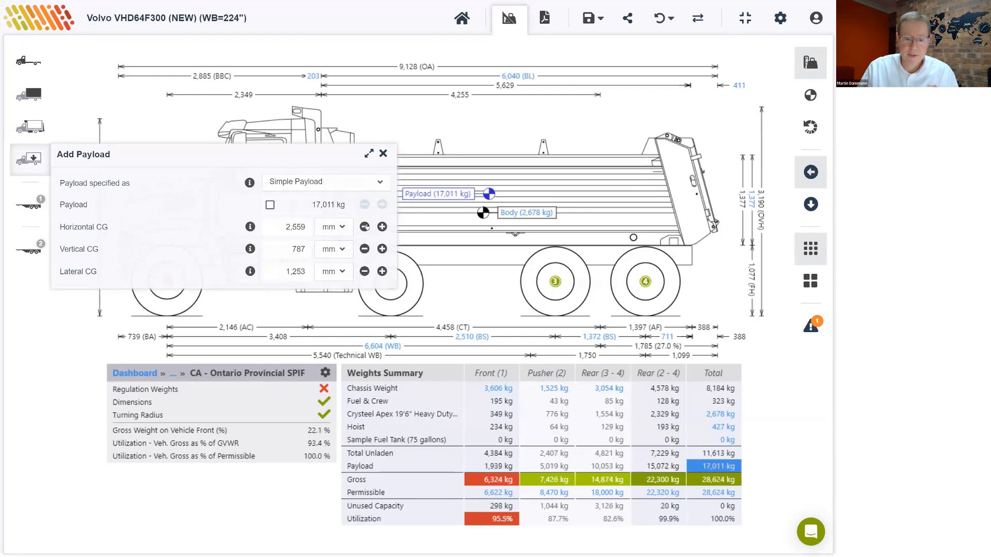
left_click(364, 227)
left_click(364, 227)
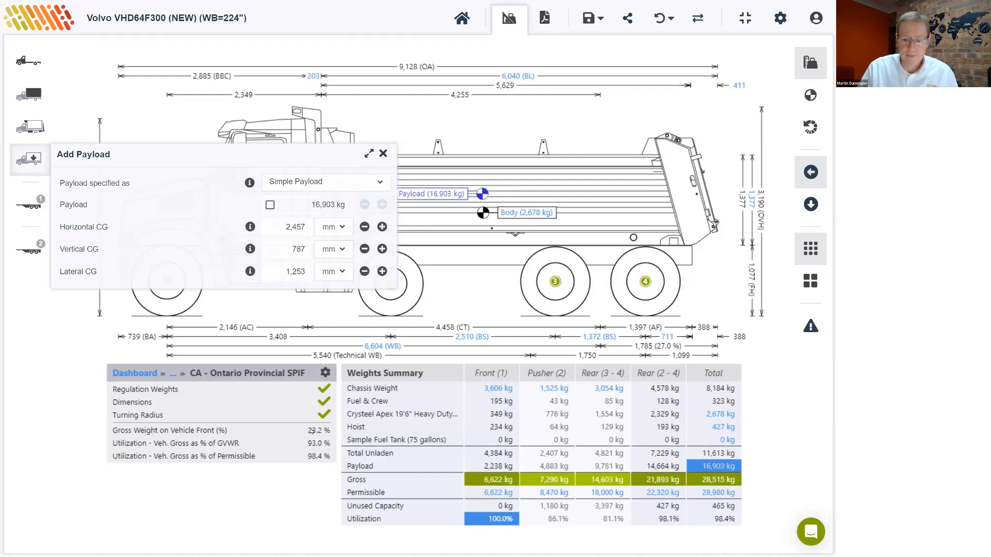
left_click(383, 154)
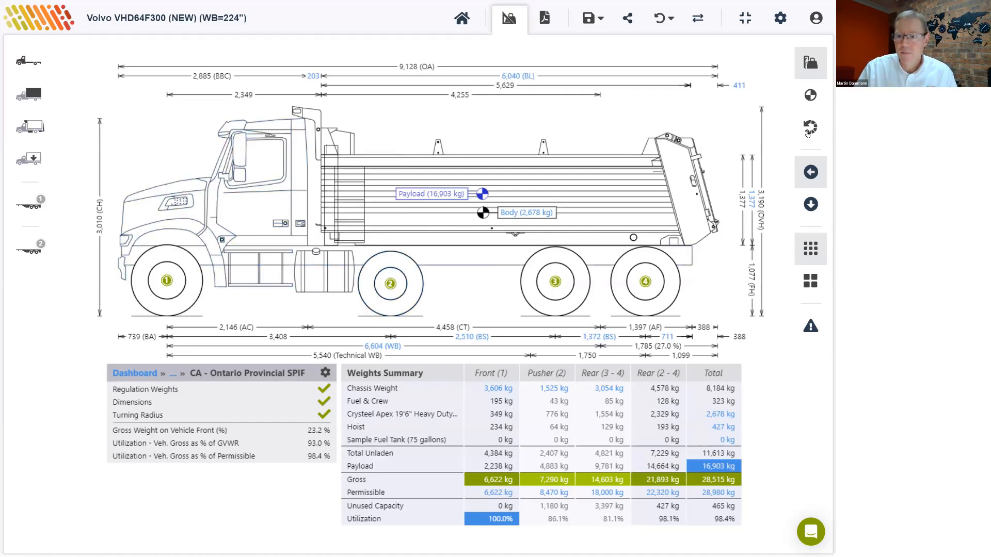
Show the truck's smallest turning circle and bring up the chassis settings, positioned clear of the turning truck.
mouse_move(809, 132)
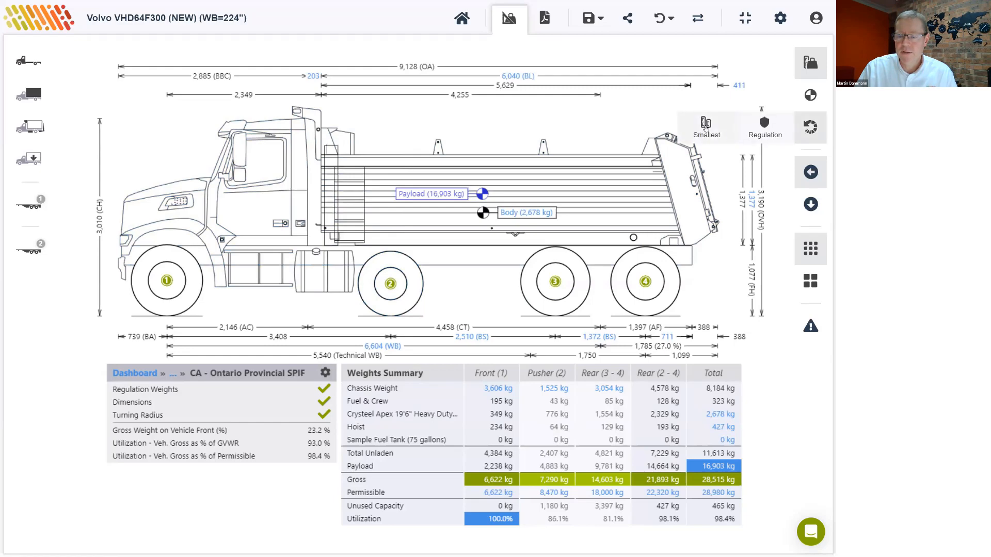
left_click(705, 128)
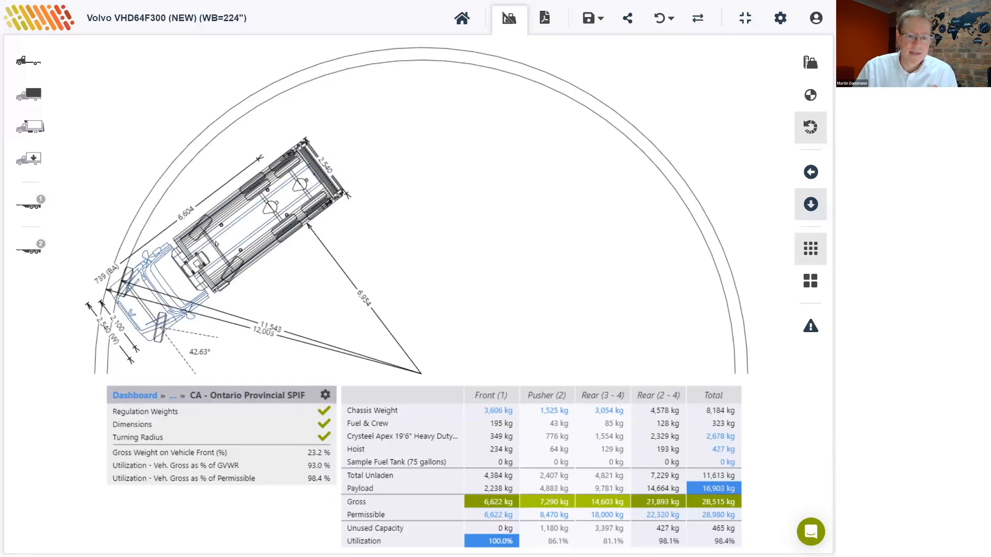
left_click(29, 61)
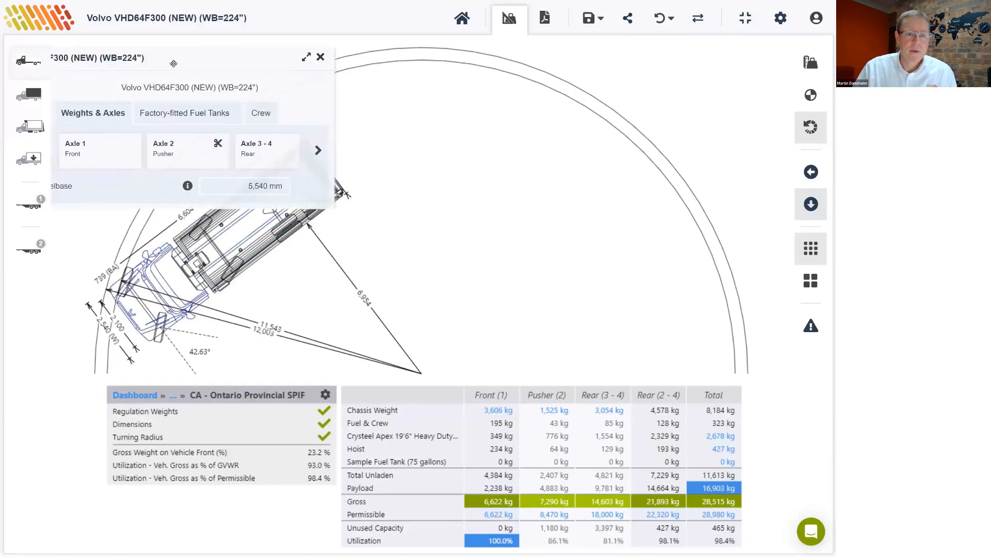
left_click_drag(287, 66, 695, 92)
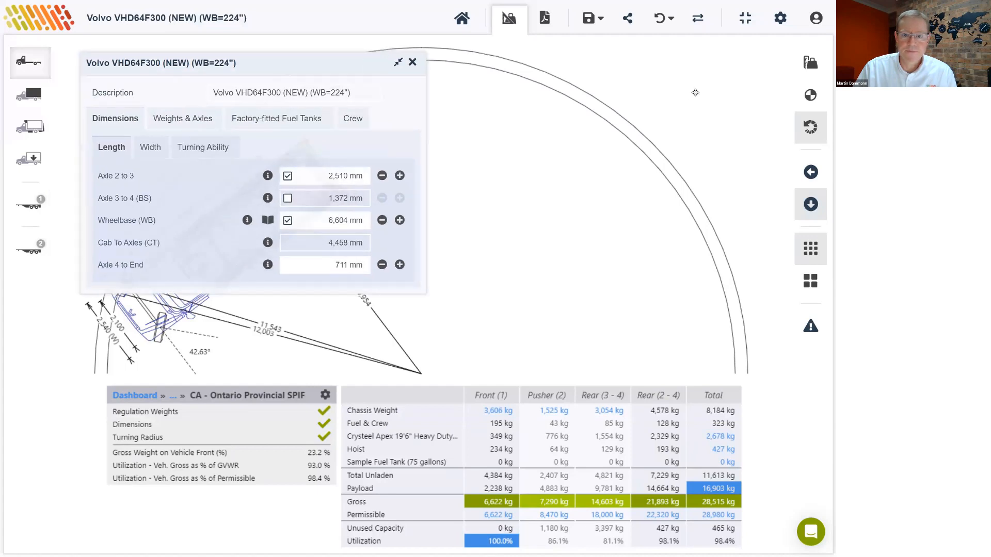
Try the pusher axle as non-steering to check its effect on turning circle and compliance, and restore its Steering Axle option.
left_click(506, 142)
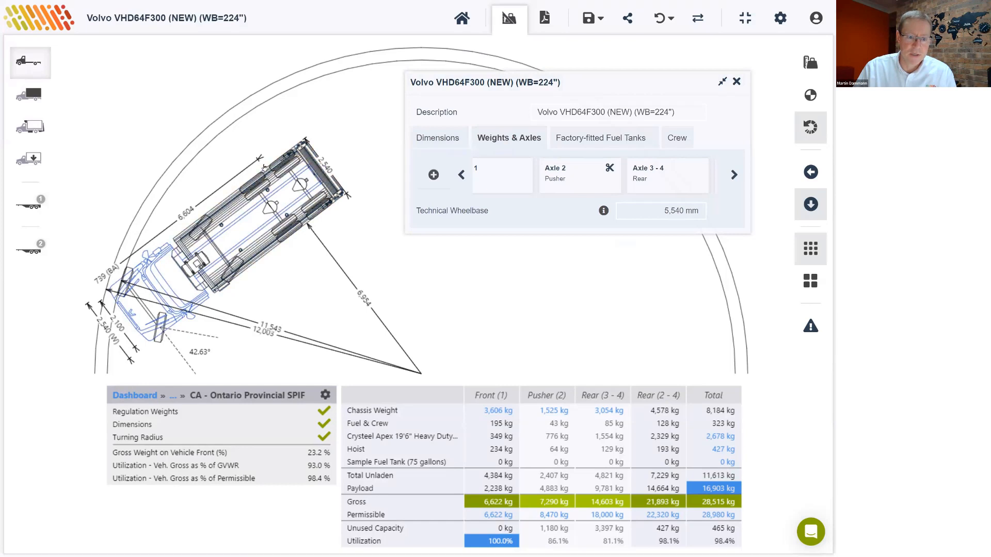
left_click(566, 182)
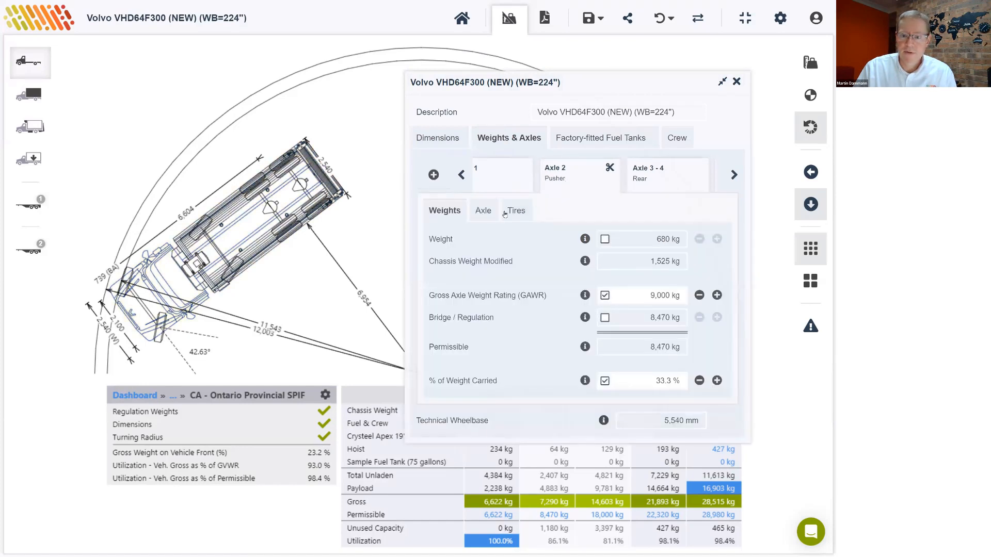
left_click(484, 211)
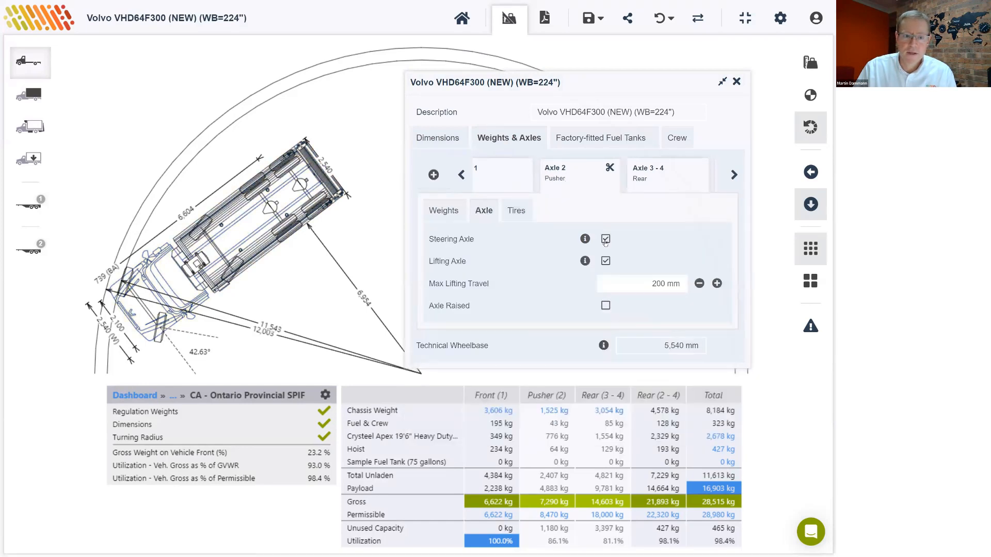
left_click(606, 239)
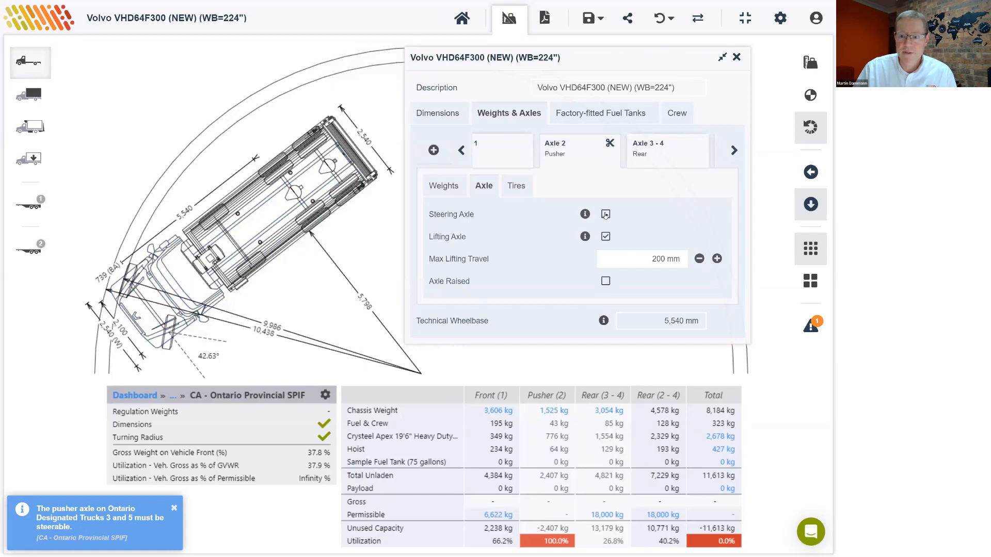
left_click(605, 215)
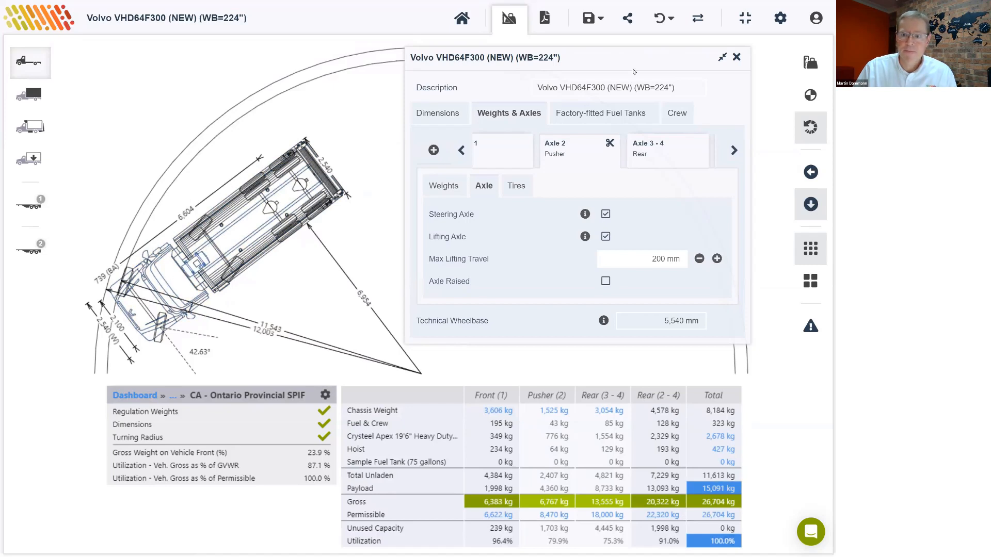
left_click(737, 57)
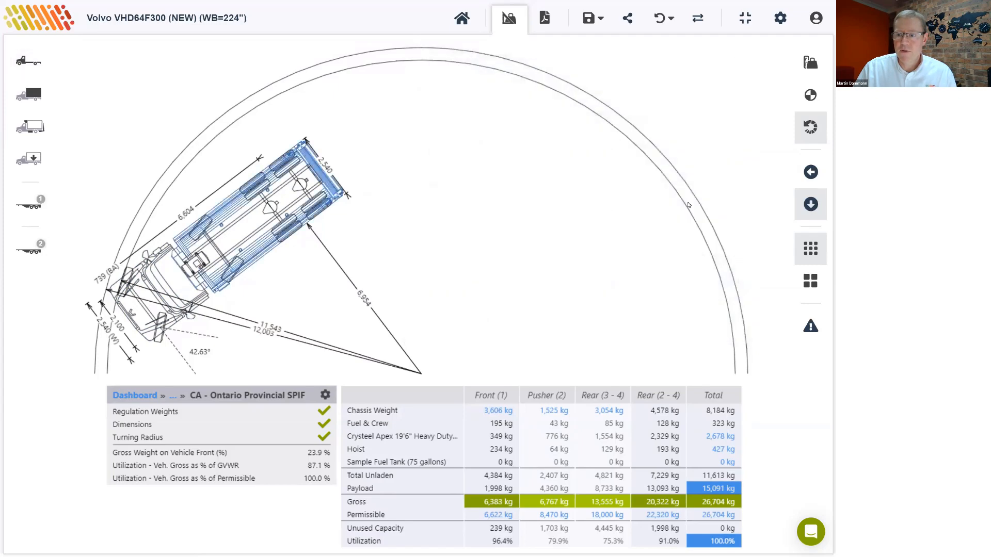
Return to the side view and set the front axle's original chassis weight to 4,300 kg.
left_click(811, 172)
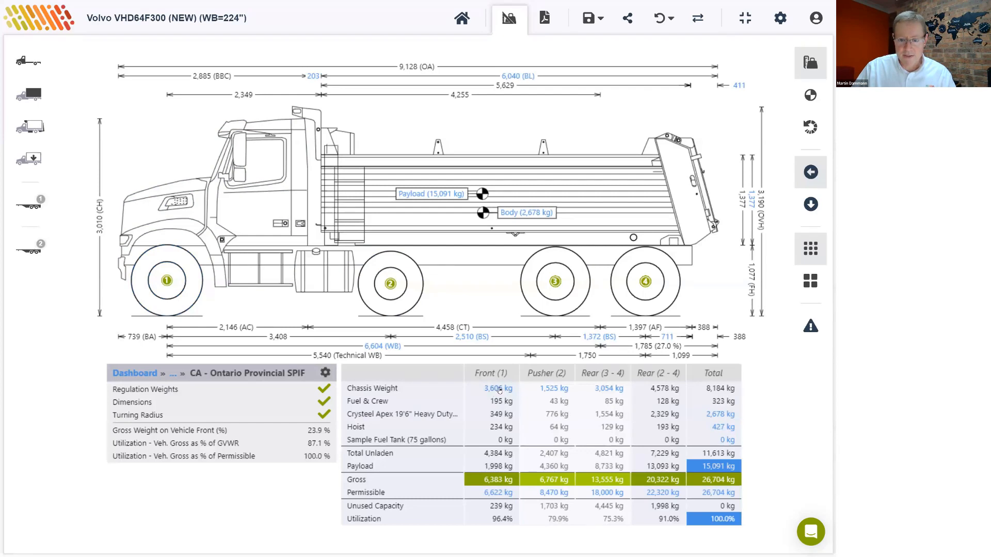
left_click(185, 275)
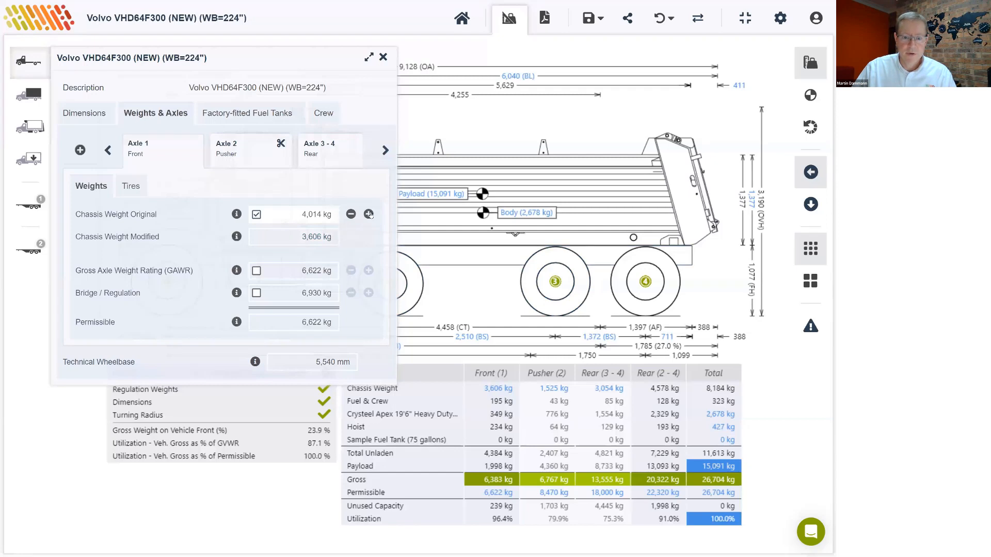
left_click(290, 216)
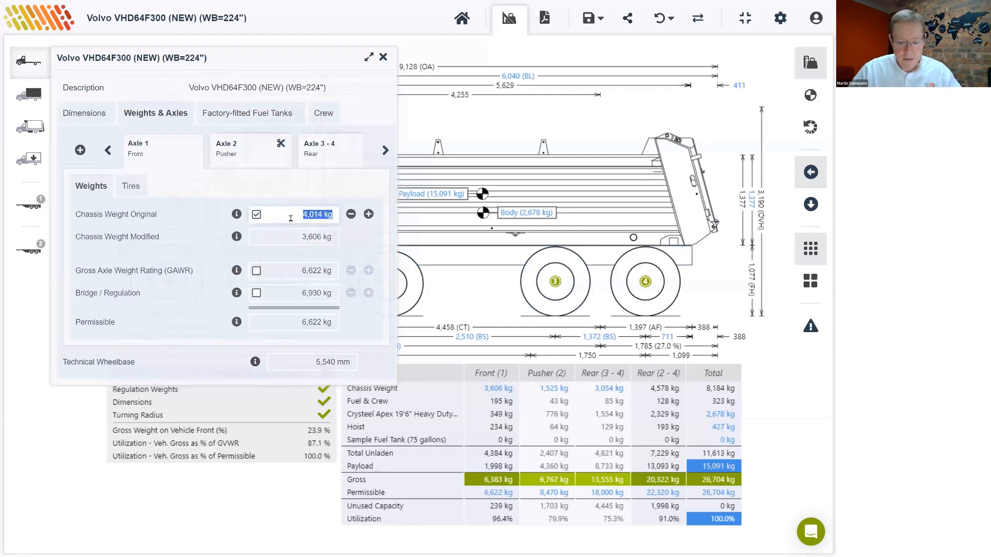
type("4300")
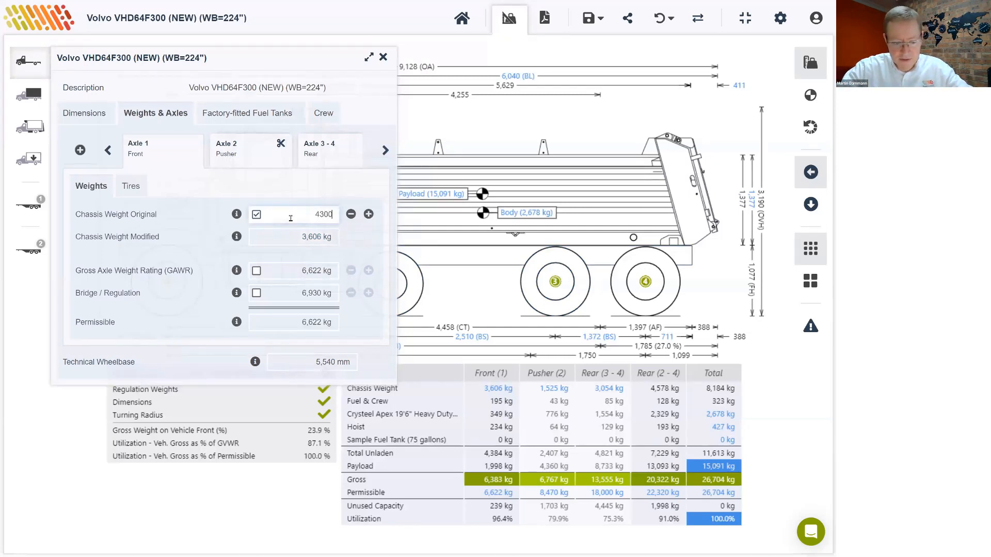
key("Tab")
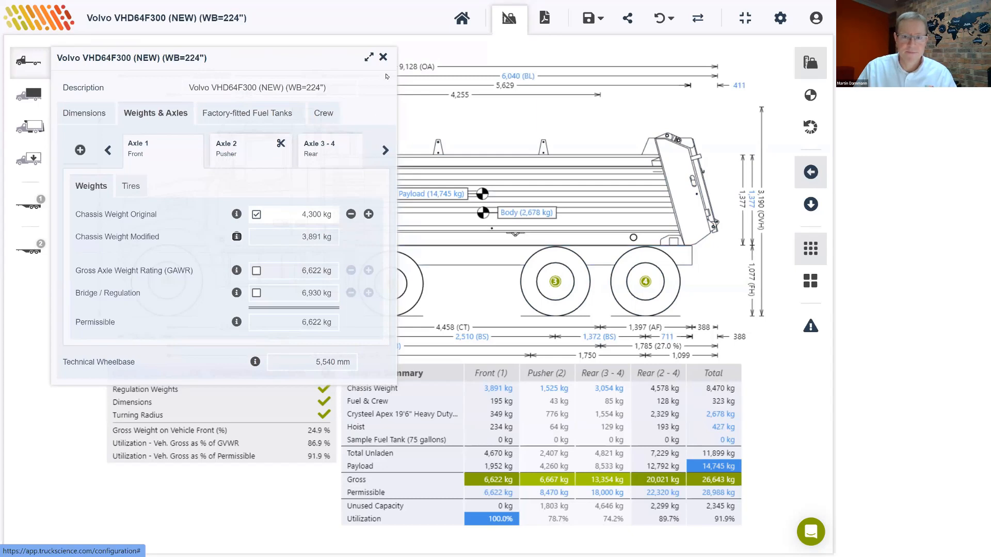
left_click(384, 57)
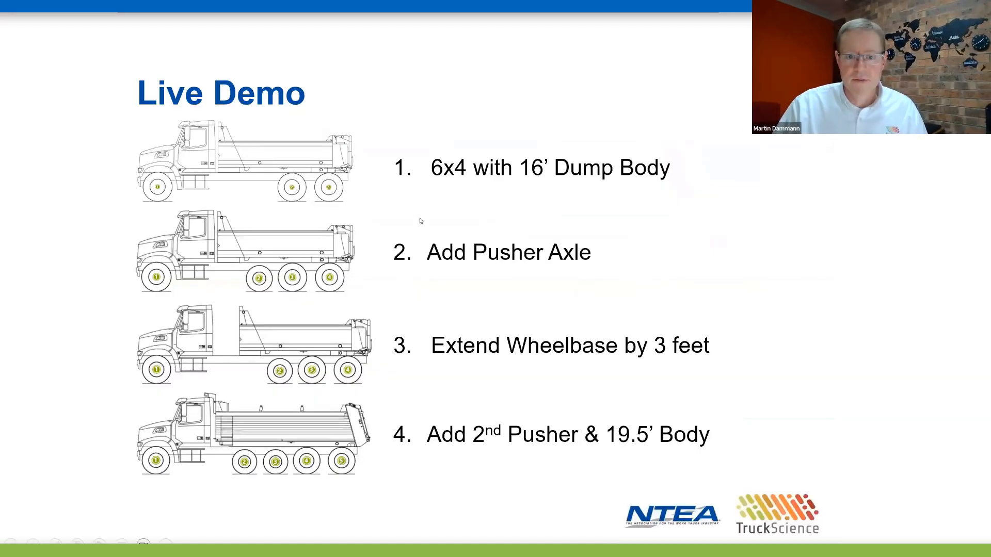
left_click(420, 221)
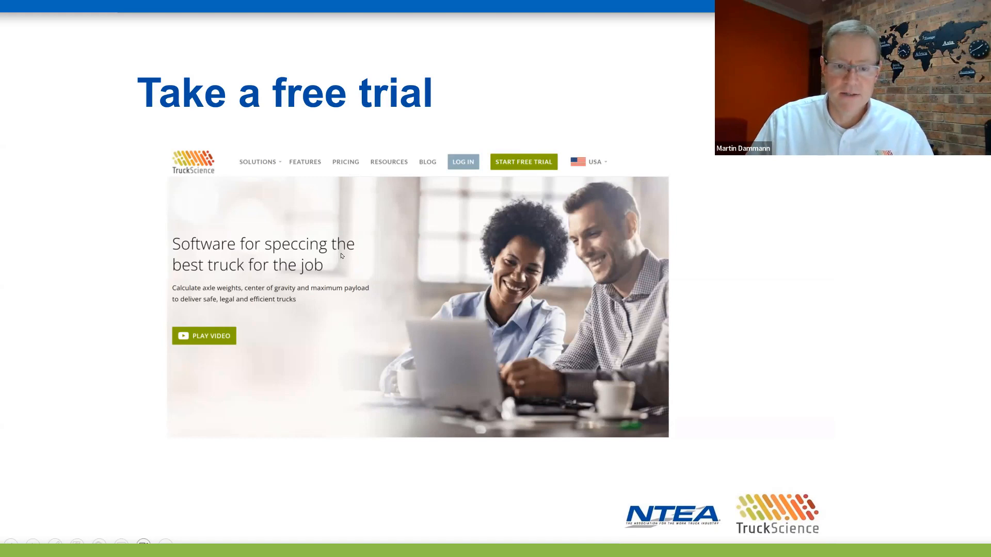
key("Right")
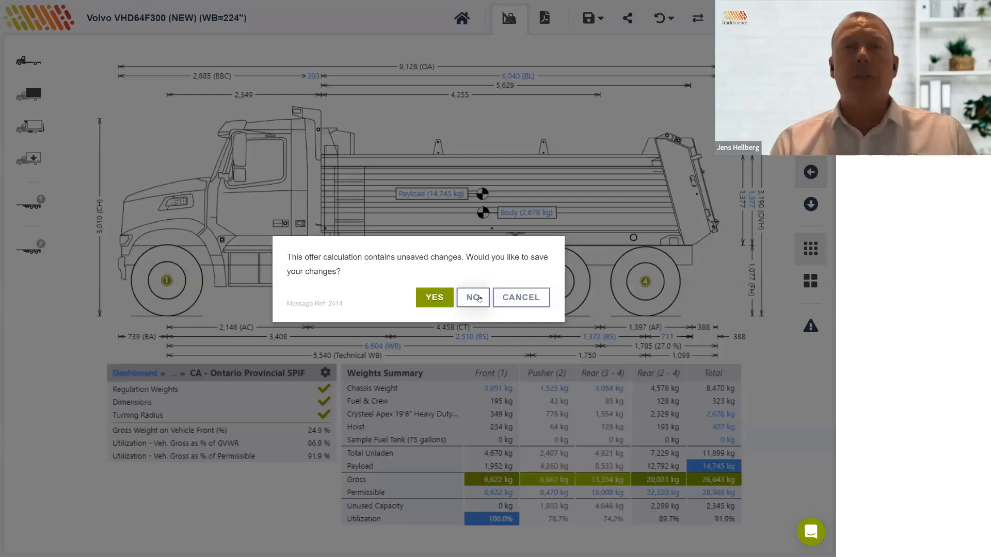
Leave the Volvo calculation without saving its changes, and view the vehicle request form without submitting it.
left_click(473, 298)
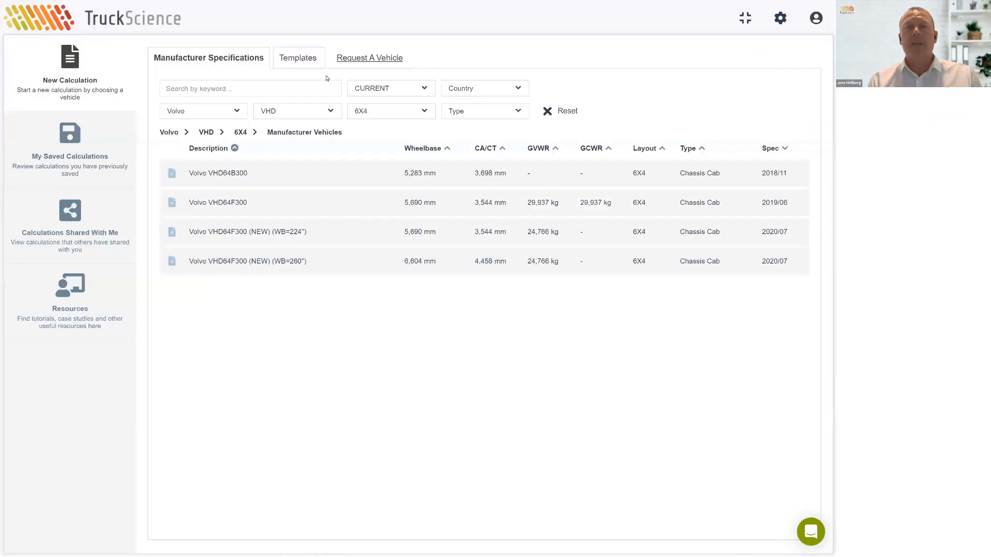
left_click(364, 58)
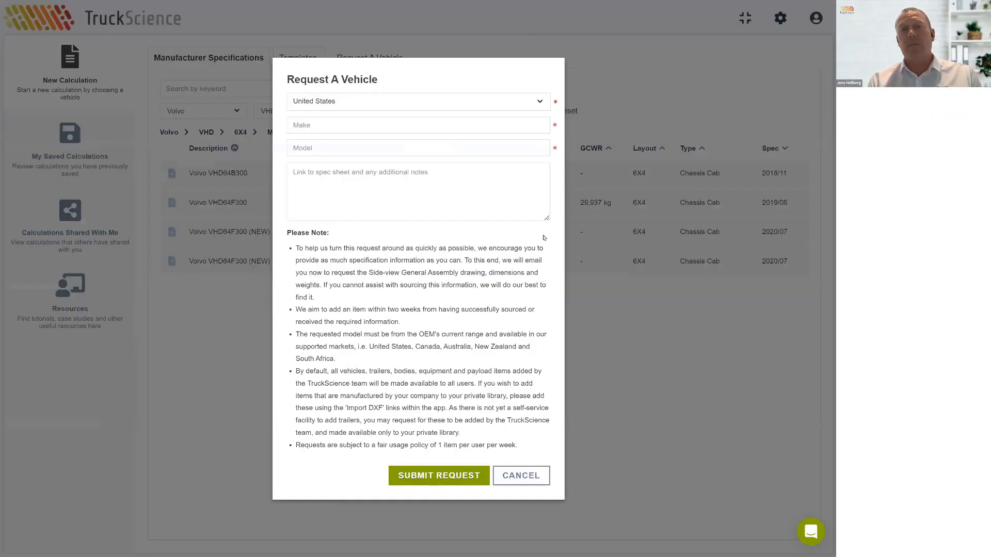
left_click(544, 471)
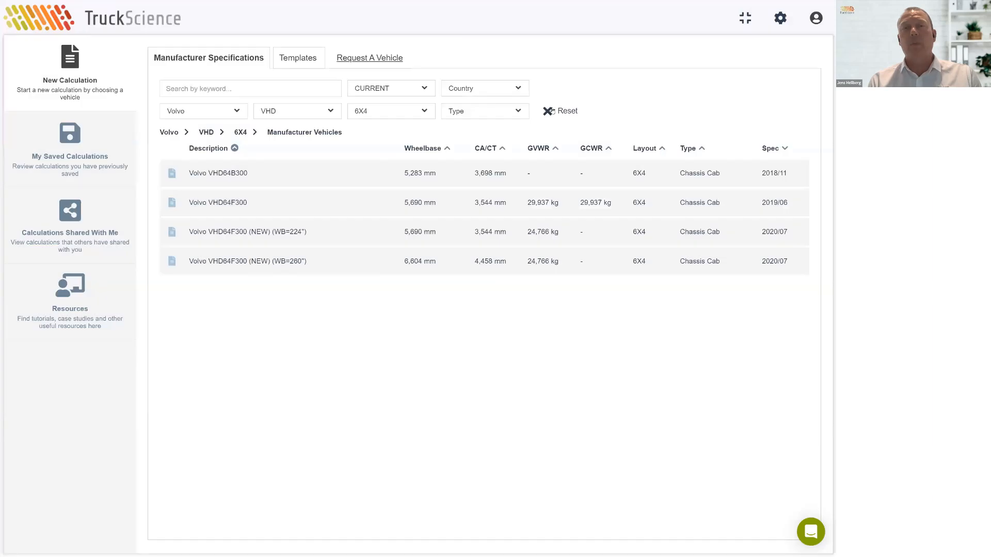
Clear the vehicle filters and try to open the 6X4 template Chassis Cab 6x4 Conventional Cab (US), reloading the page.
left_click(563, 111)
left_click(302, 58)
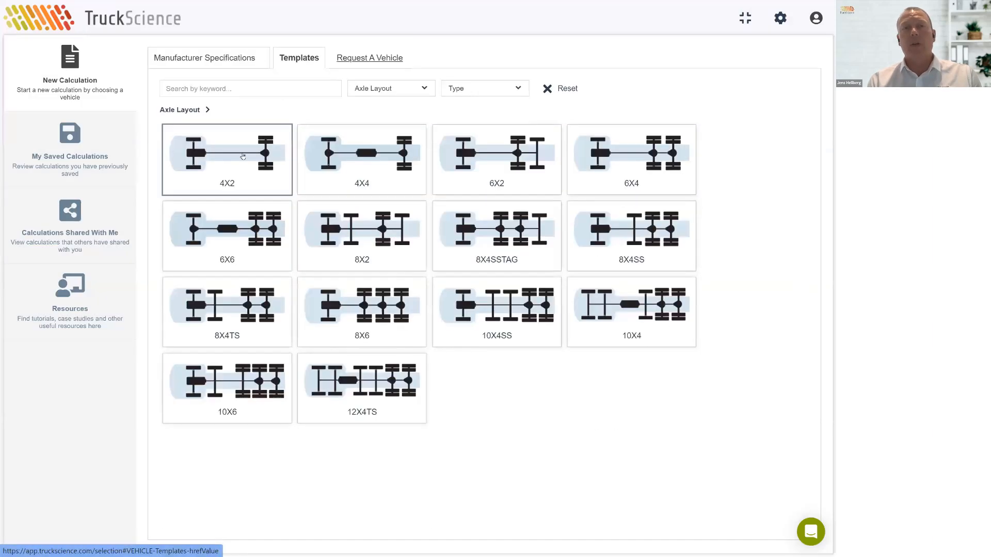
left_click(576, 173)
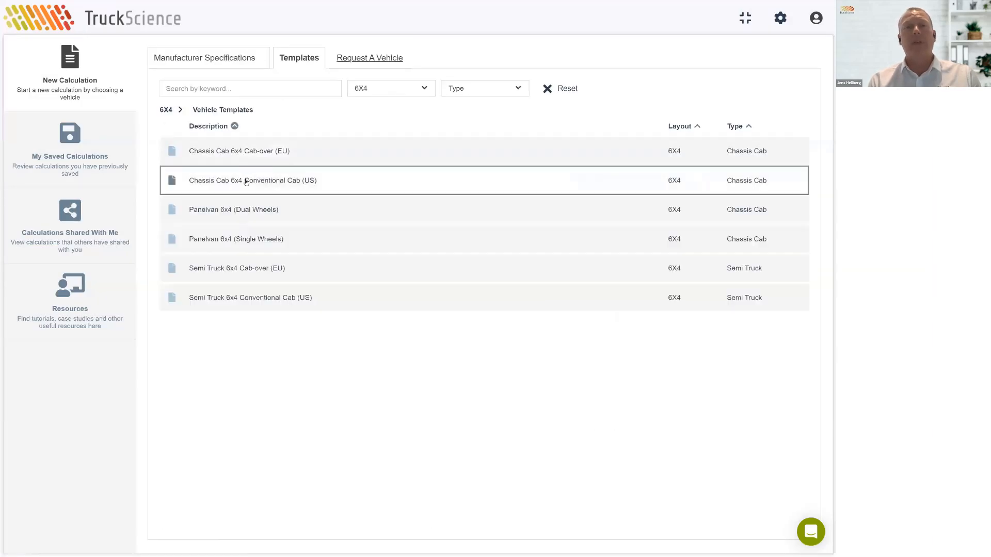
left_click(283, 171)
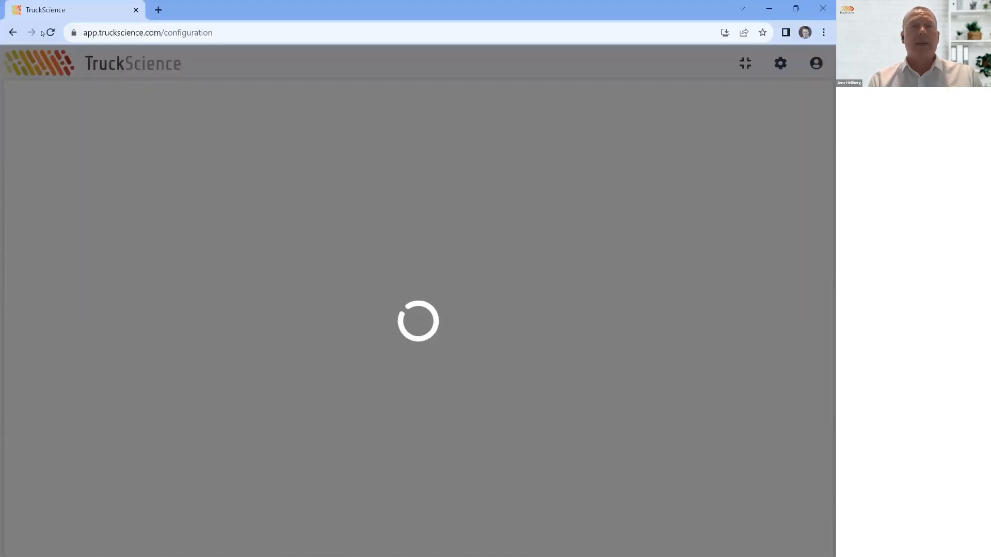
left_click(50, 33)
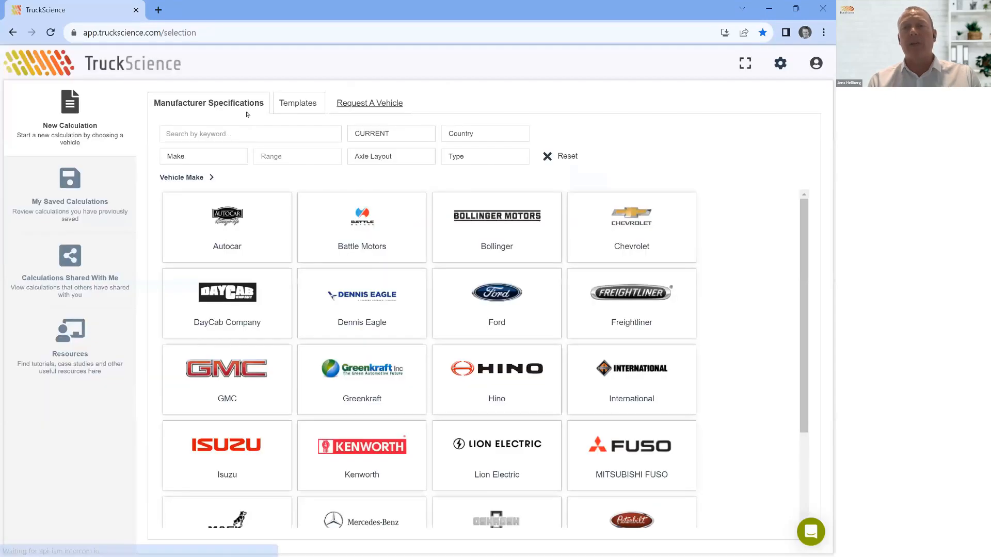
Start a new calculation from the 6X4 vehicle template Chassis Cab 6x4 Conventional Cab (US).
left_click(292, 107)
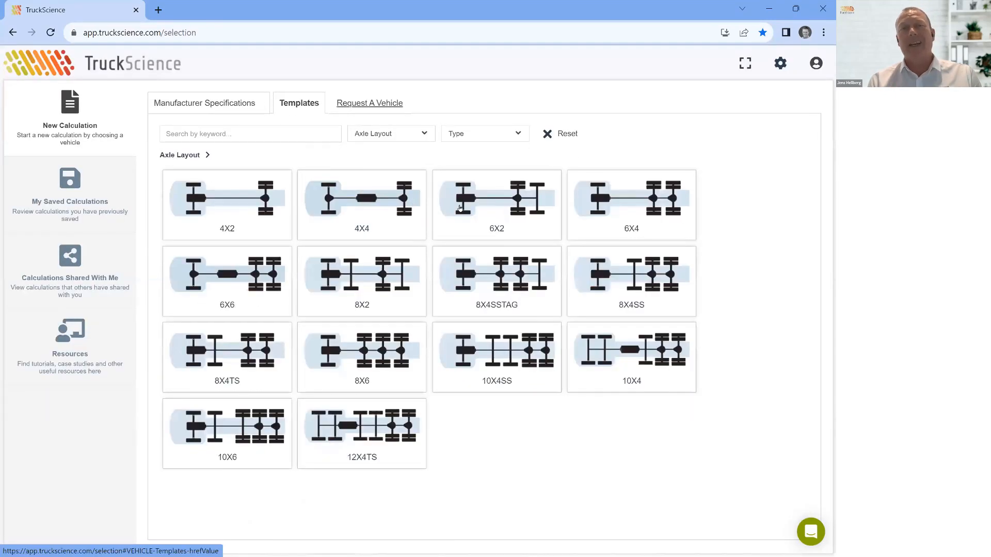
left_click(643, 202)
left_click(257, 220)
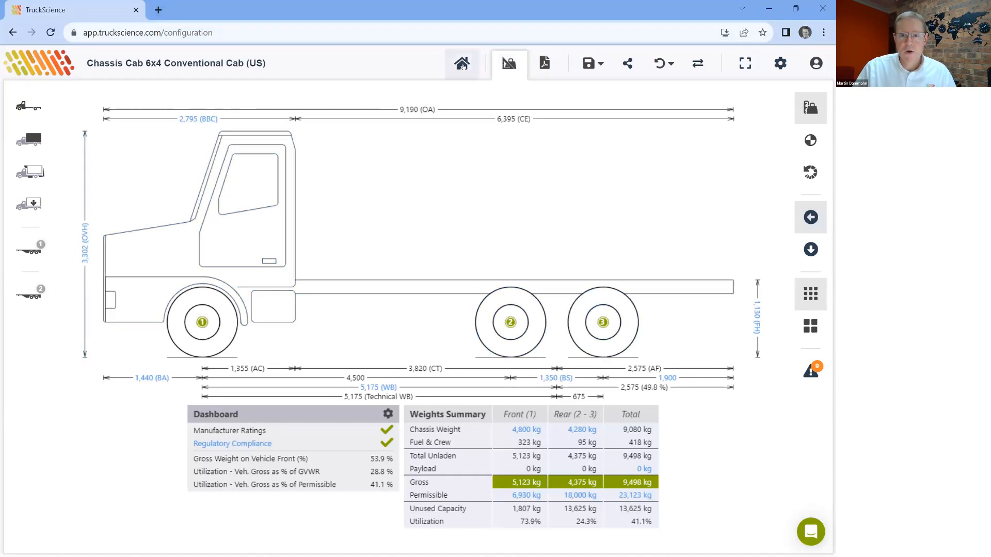
Exit the template-based calculation without saving, and review the vehicle request form's fields and notes before cancelling the request.
left_click(463, 66)
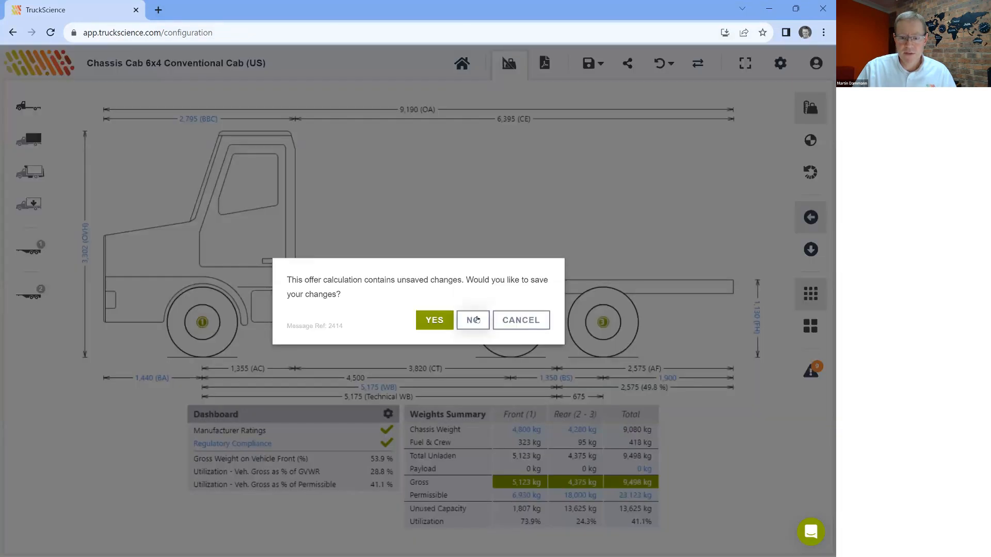
left_click(476, 320)
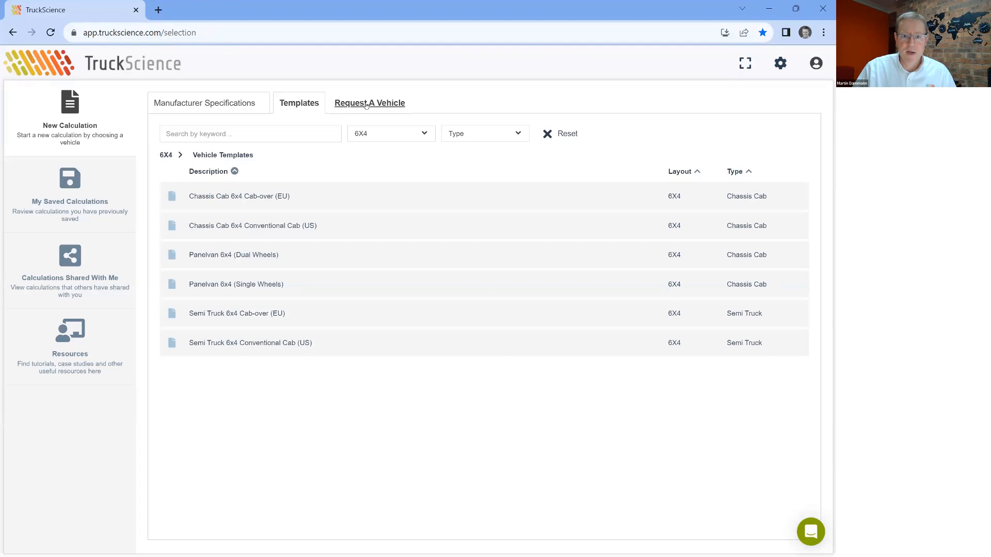
left_click(364, 104)
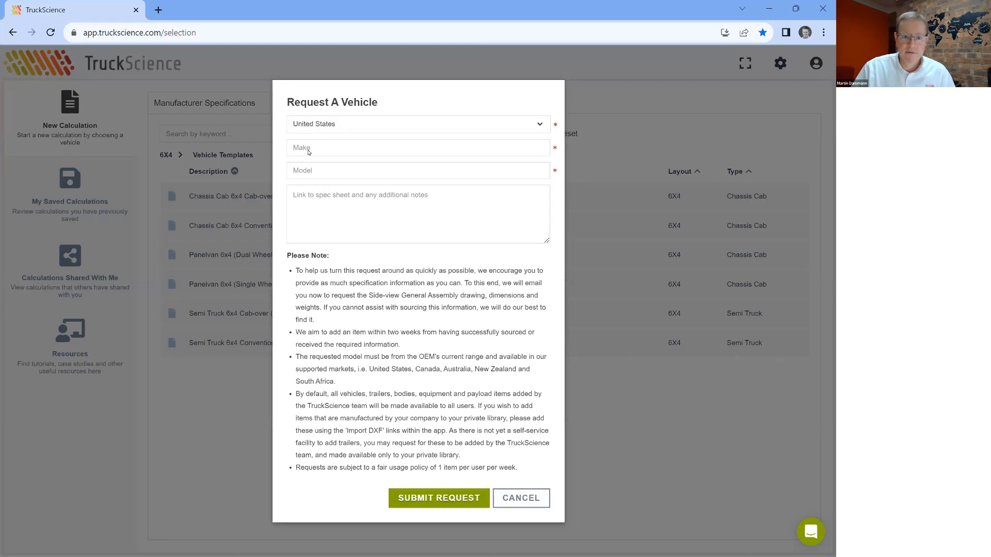
left_click(522, 496)
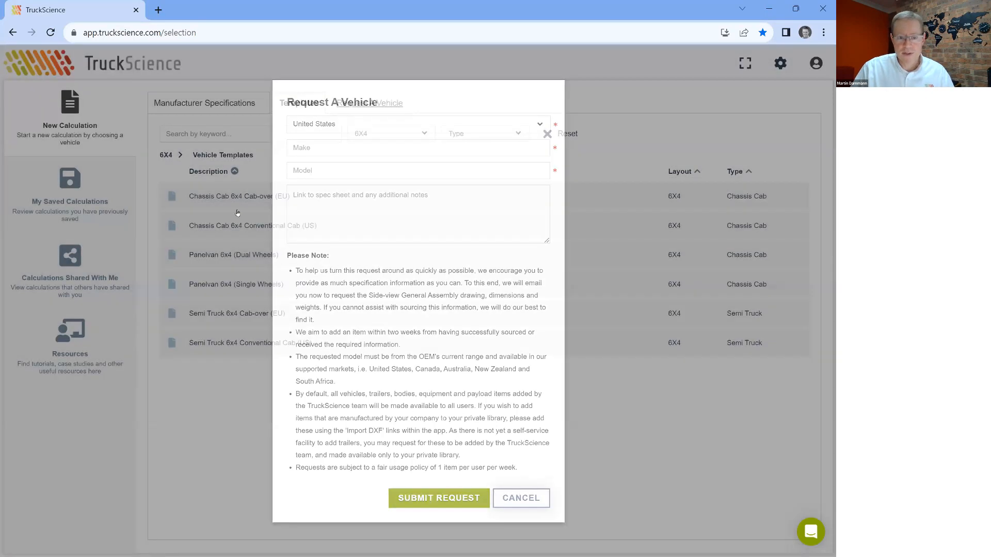